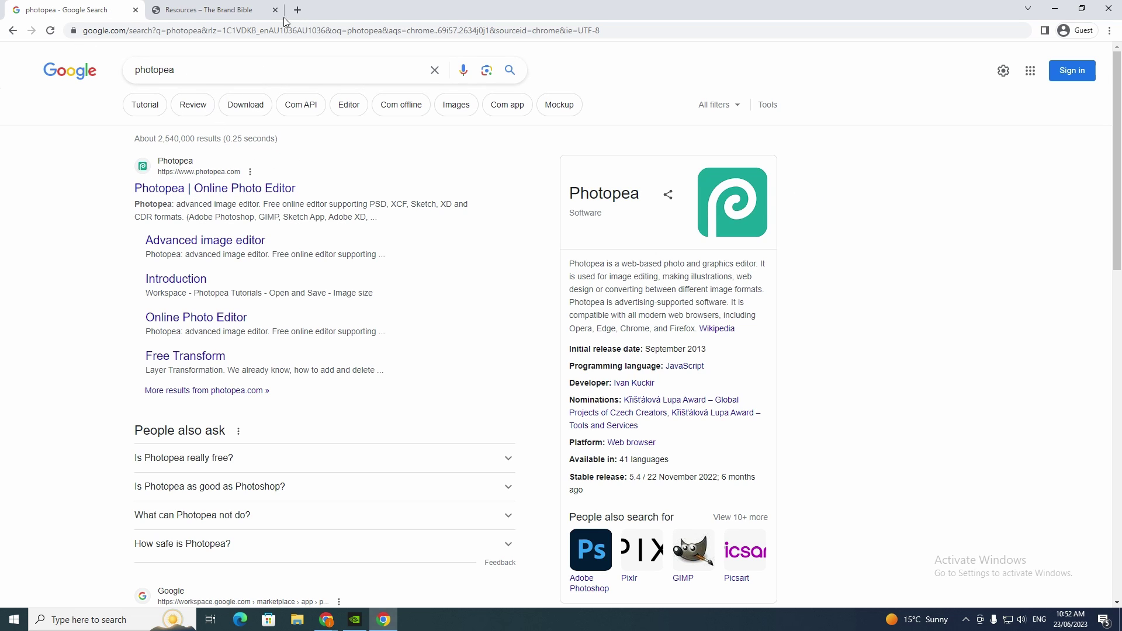
Open The Brand Bible's MOCKUPS page and browse the hoodie, T-shirt and sweatpants cards
click(238, 8)
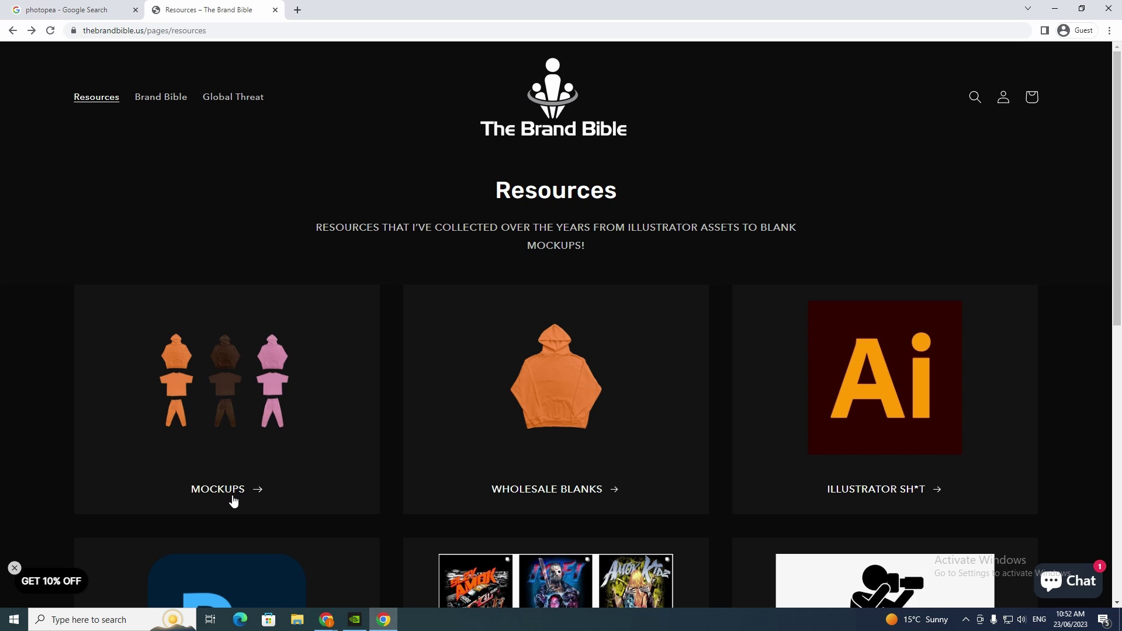
click(233, 501)
scroll(357, 365, down, 2)
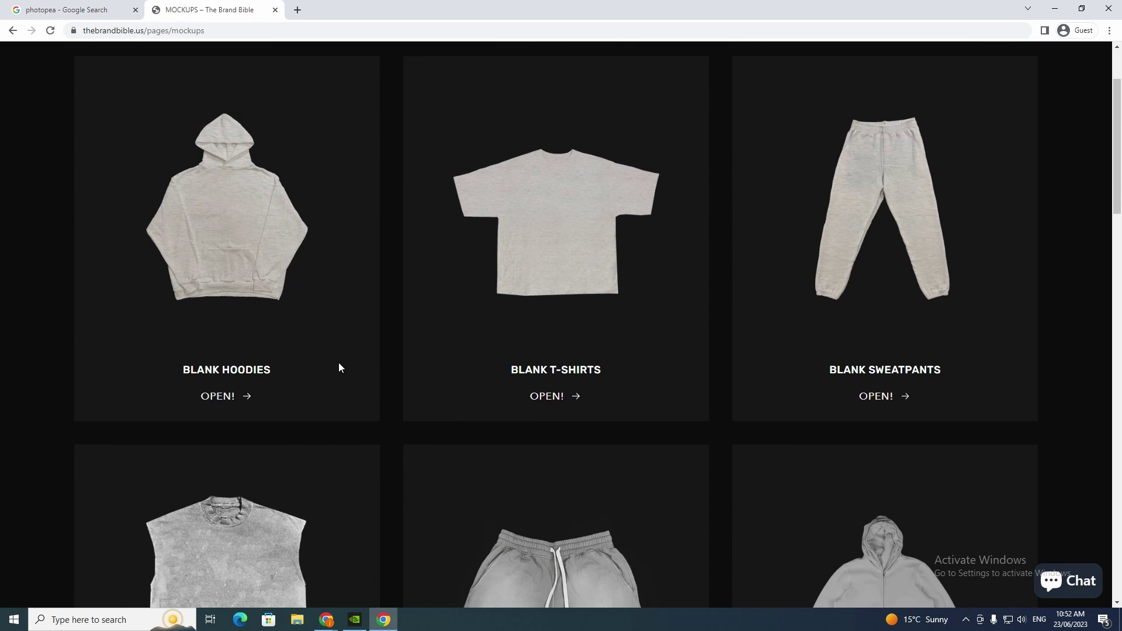
scroll(336, 366, down, 2)
scroll(332, 367, up, 3)
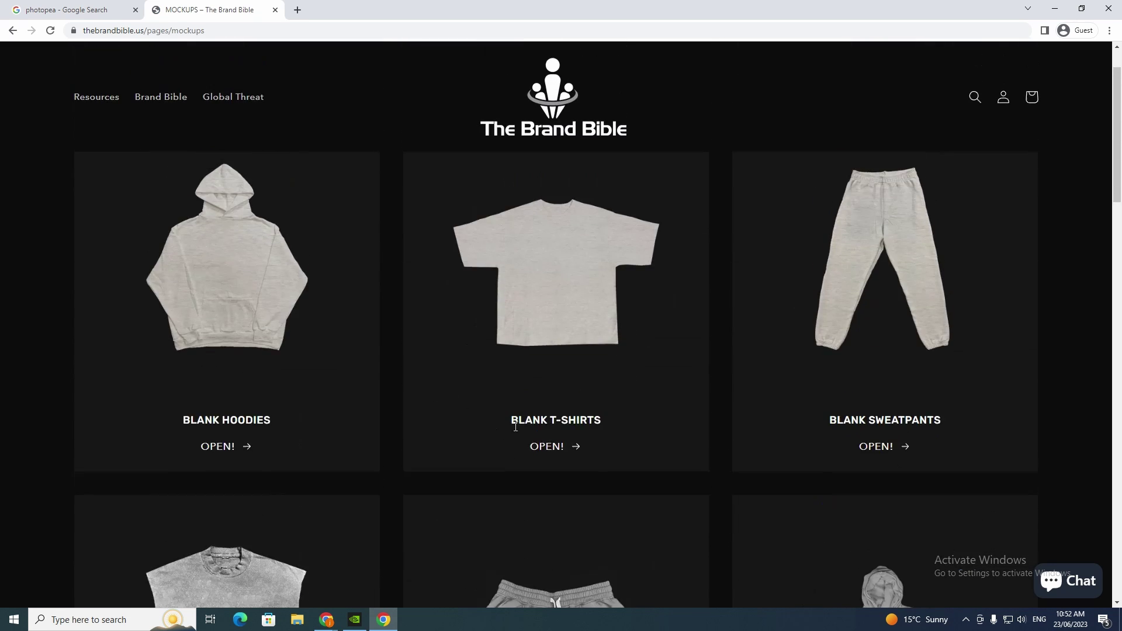
scroll(709, 413, down, 5)
scroll(649, 422, up, 5)
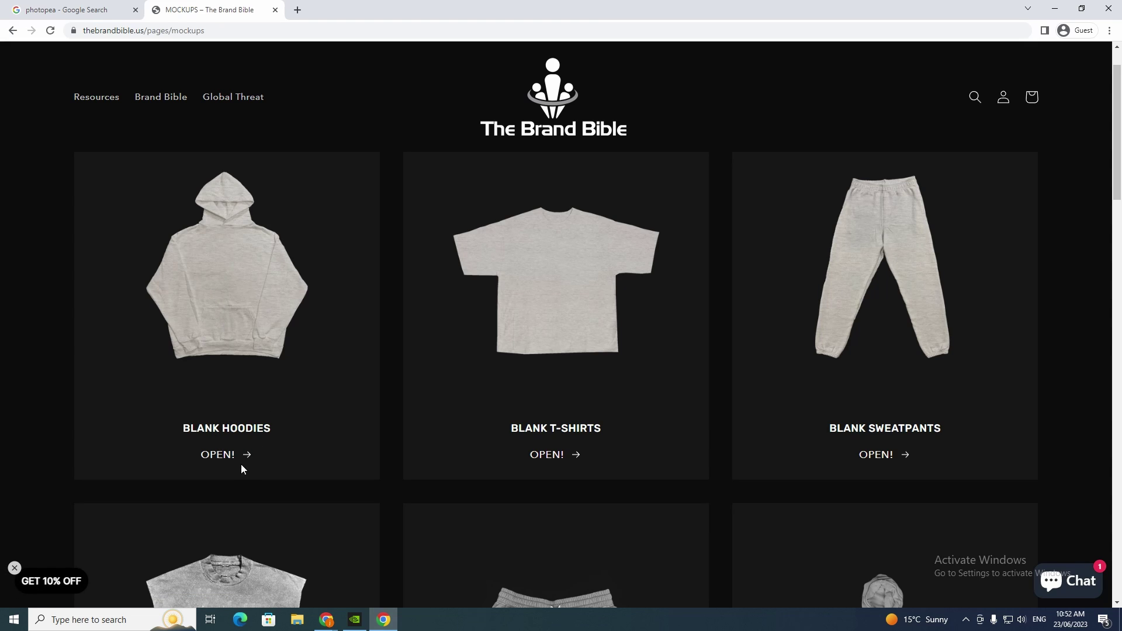
Download ASH GREY (1).png from the Blank Hoodies Drive folder, then go back to Mockups
click(250, 342)
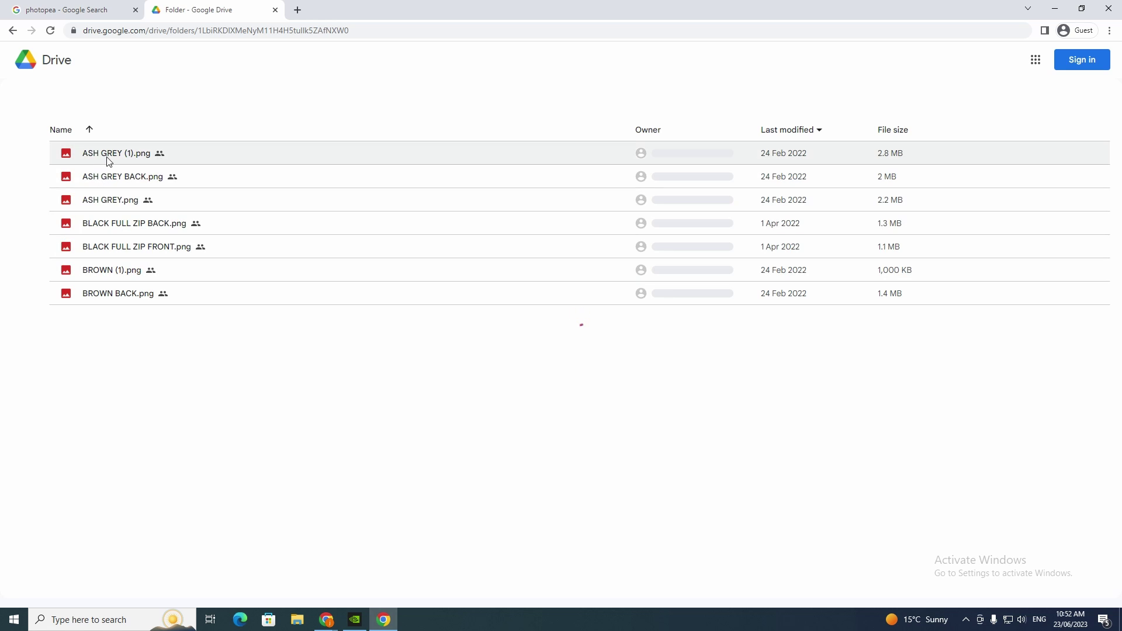
double_click(110, 154)
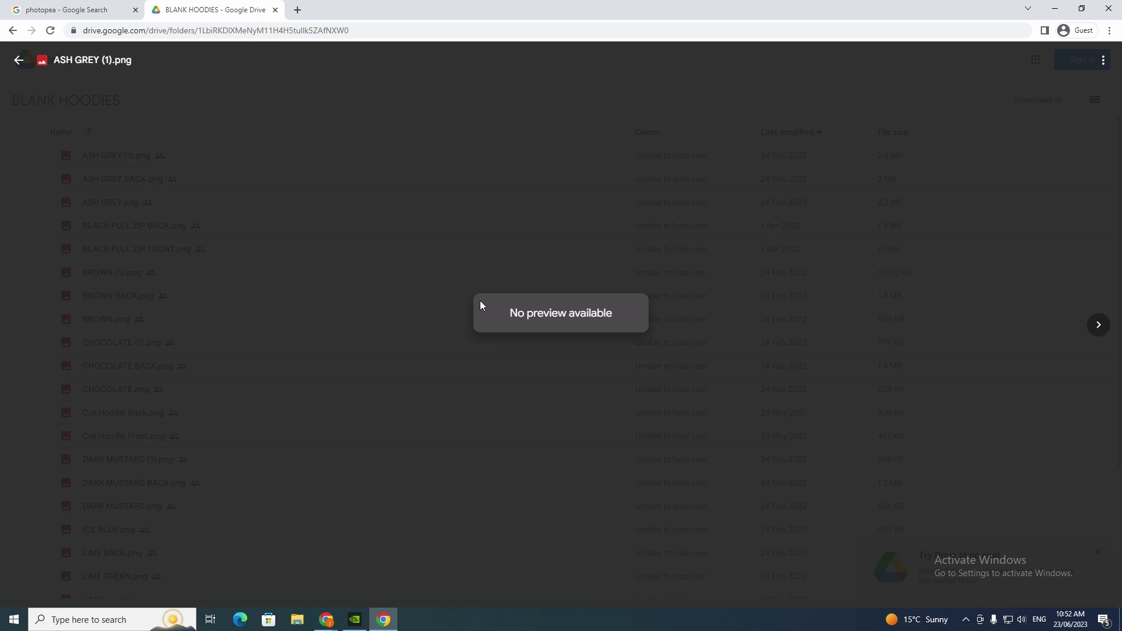
click(378, 306)
click(959, 156)
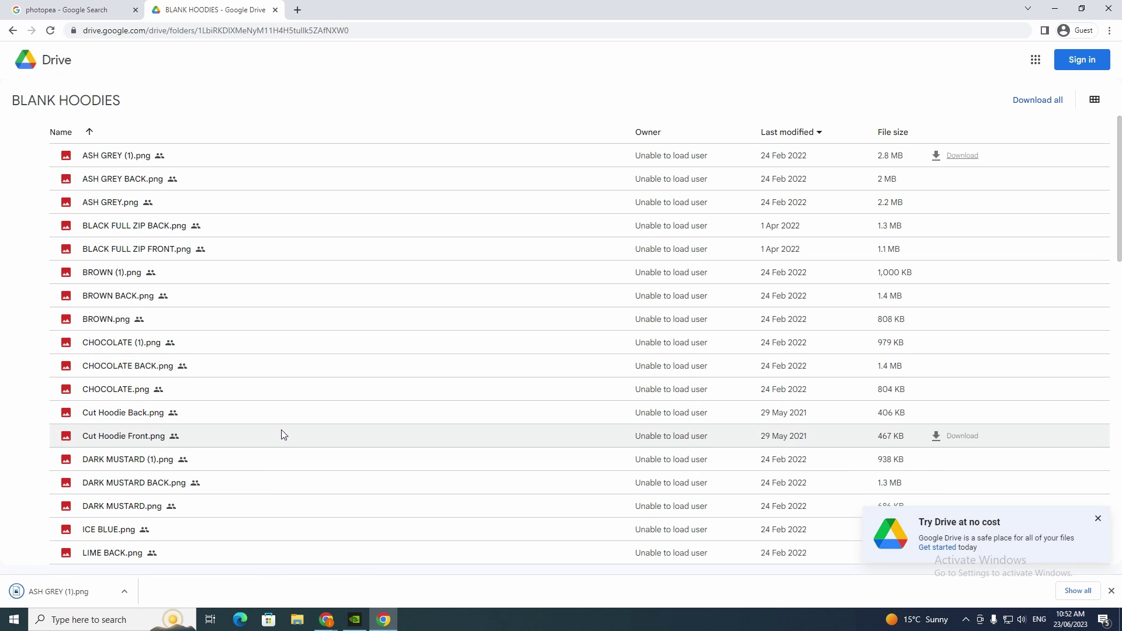
click(12, 30)
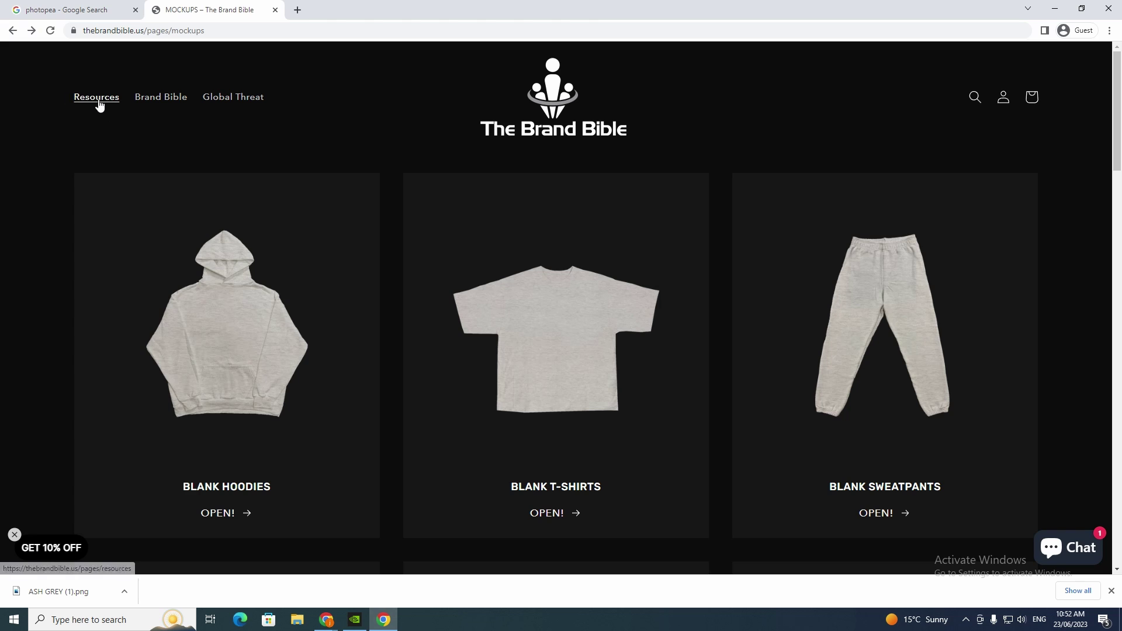
Go from Resources to the FONTS page and open the shared Drive FONTS folder
click(98, 98)
scroll(268, 278, down, 10)
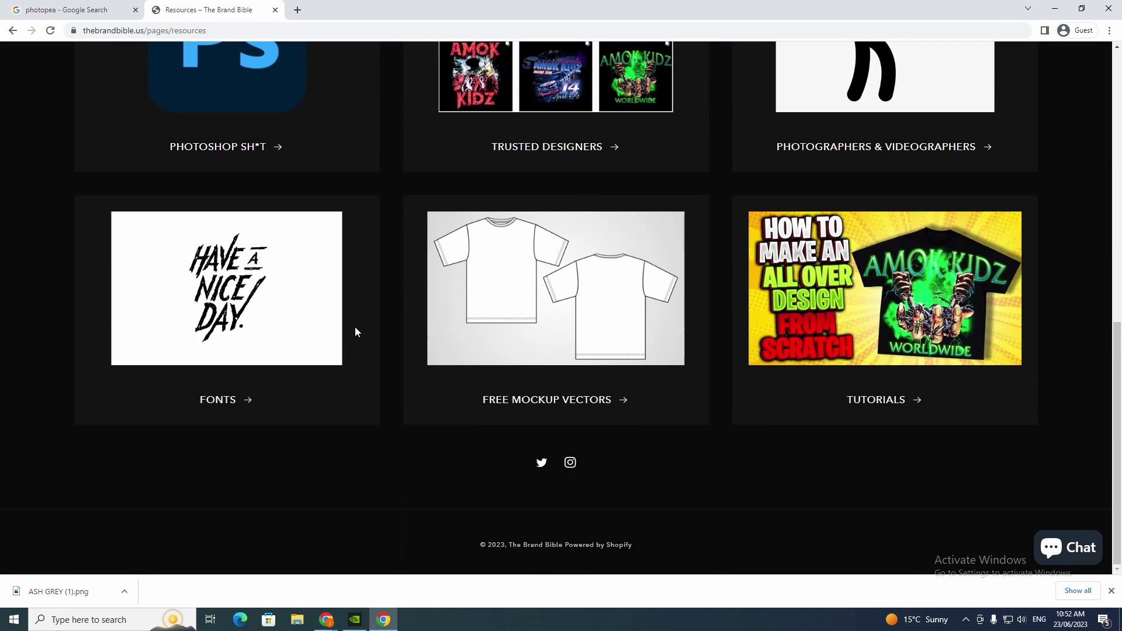
scroll(188, 421, up, 1)
click(212, 458)
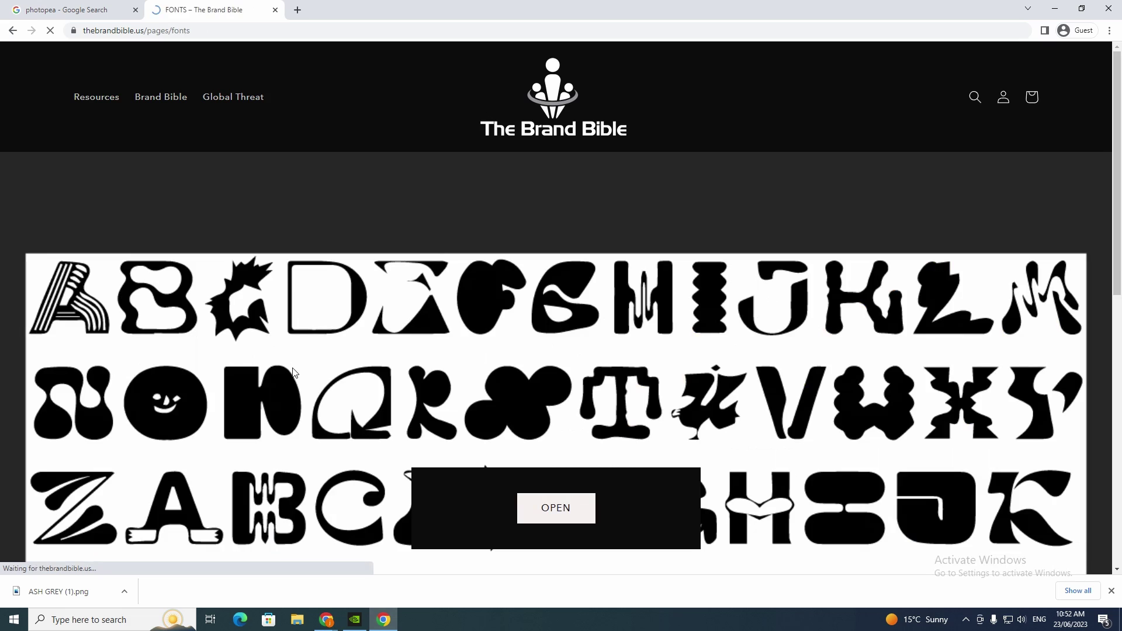
scroll(300, 353, down, 3)
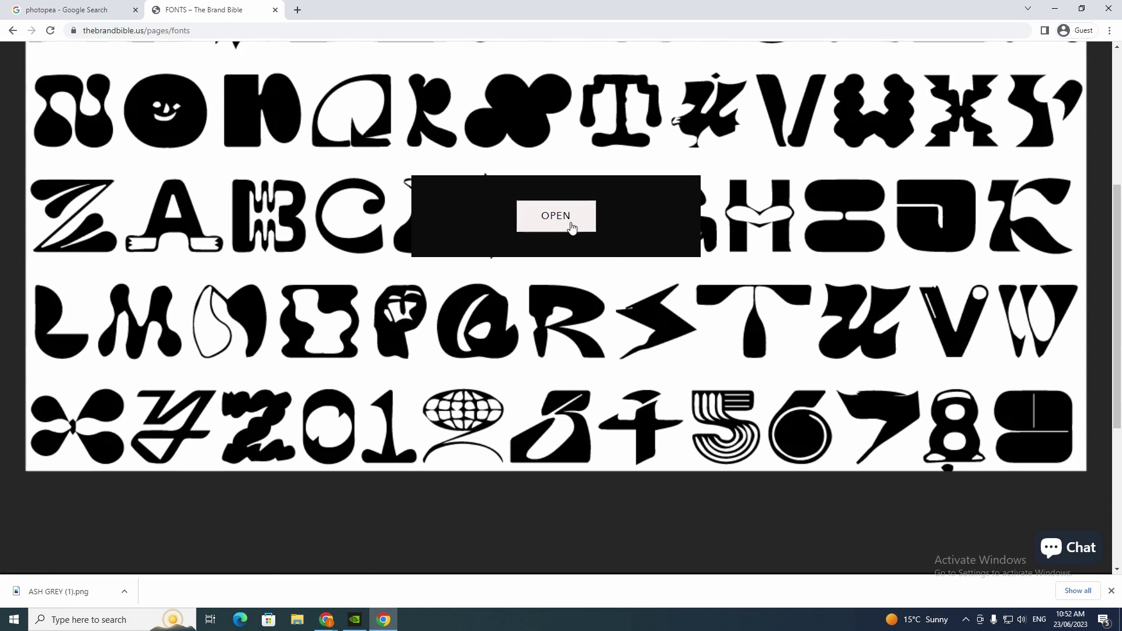
click(444, 272)
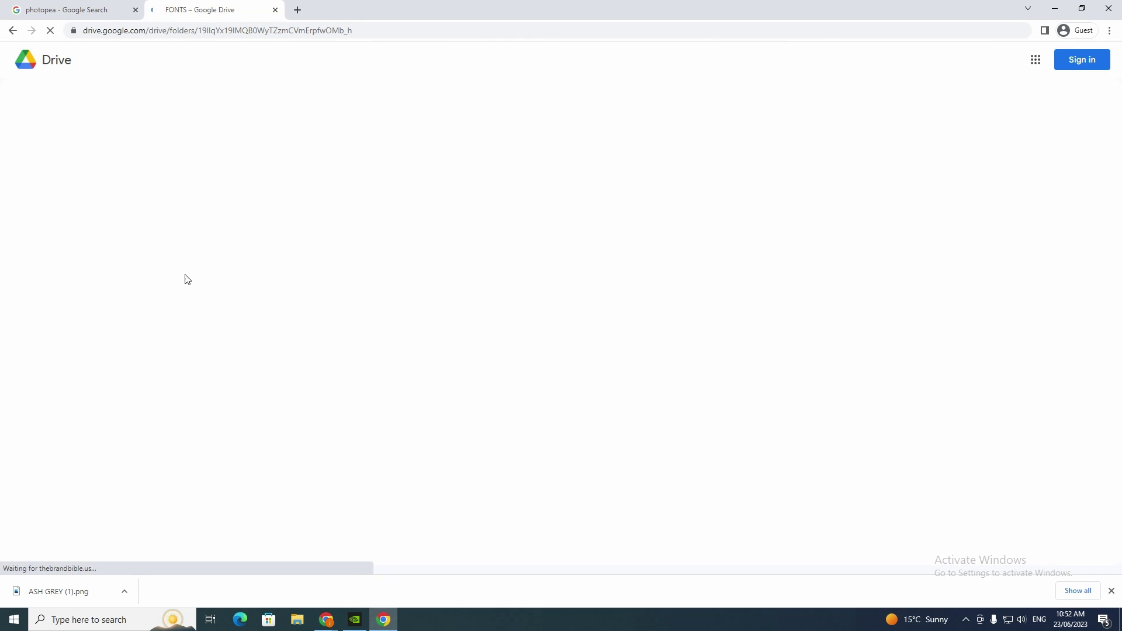
Preview 8-bit pusab.ttf in the FONTS folder and download it
scroll(271, 263, down, 2)
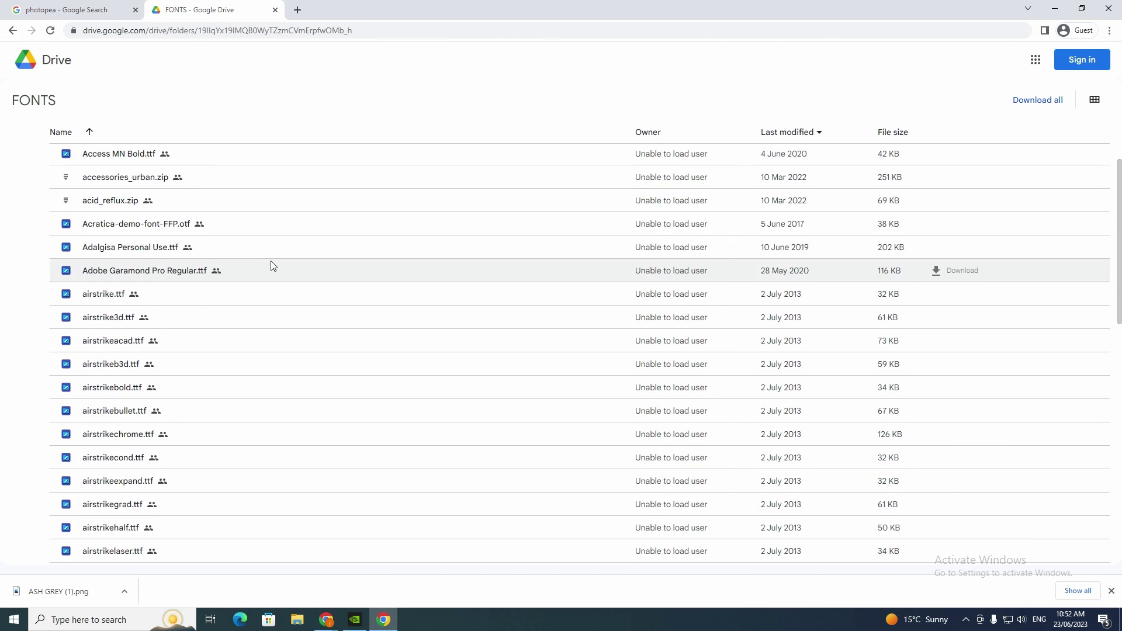
scroll(272, 265, up, 2)
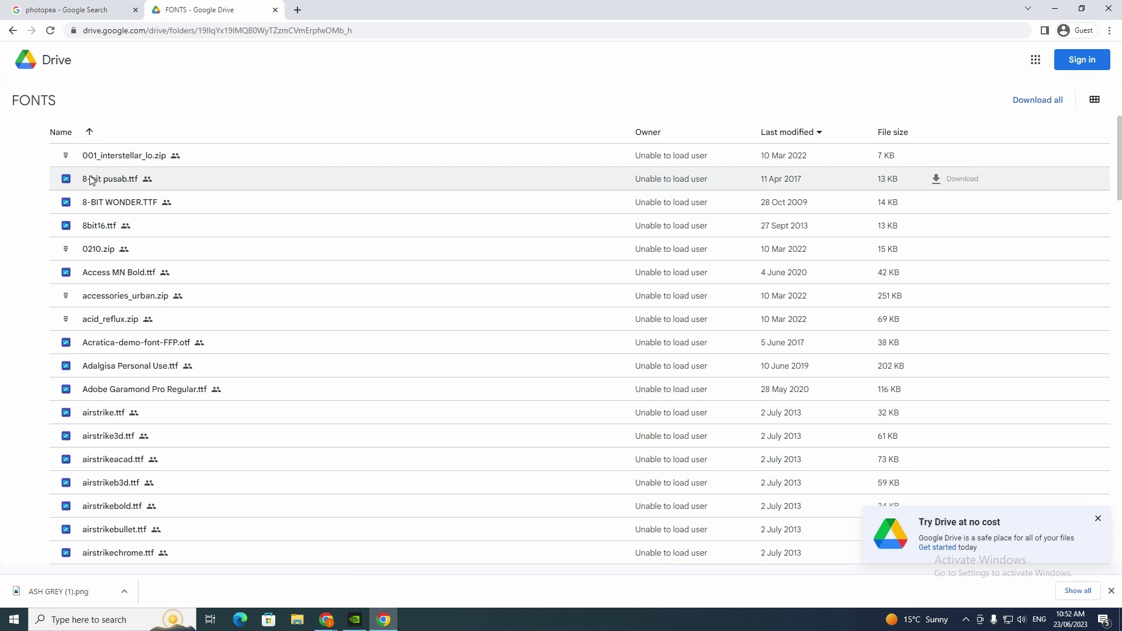
double_click(119, 185)
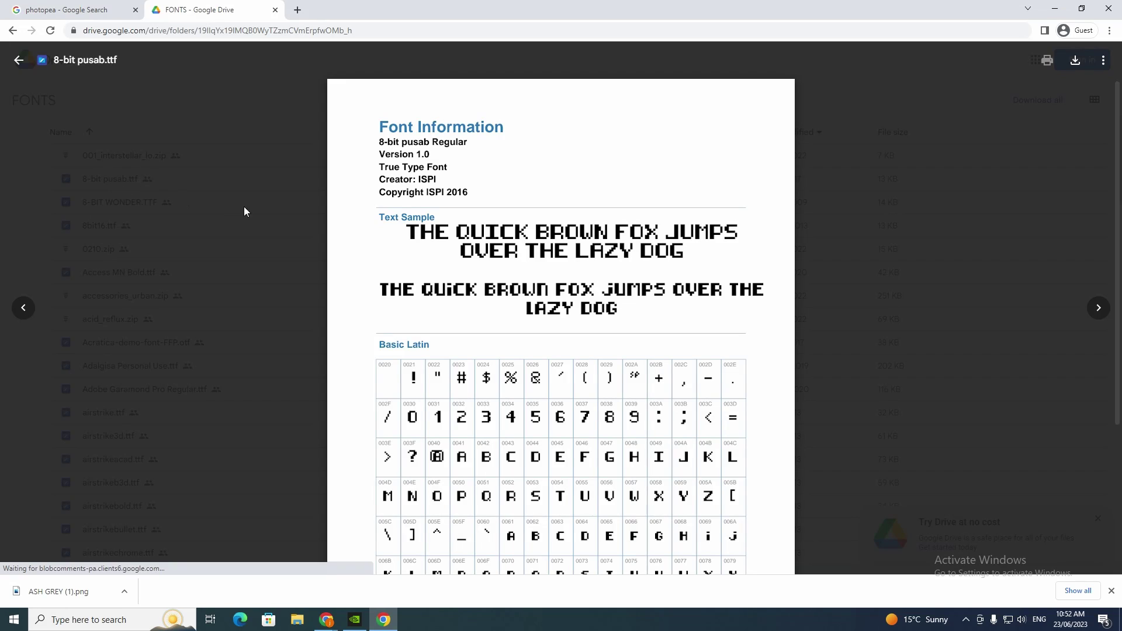
scroll(683, 310, down, 2)
scroll(681, 388, down, 2)
scroll(873, 292, up, 4)
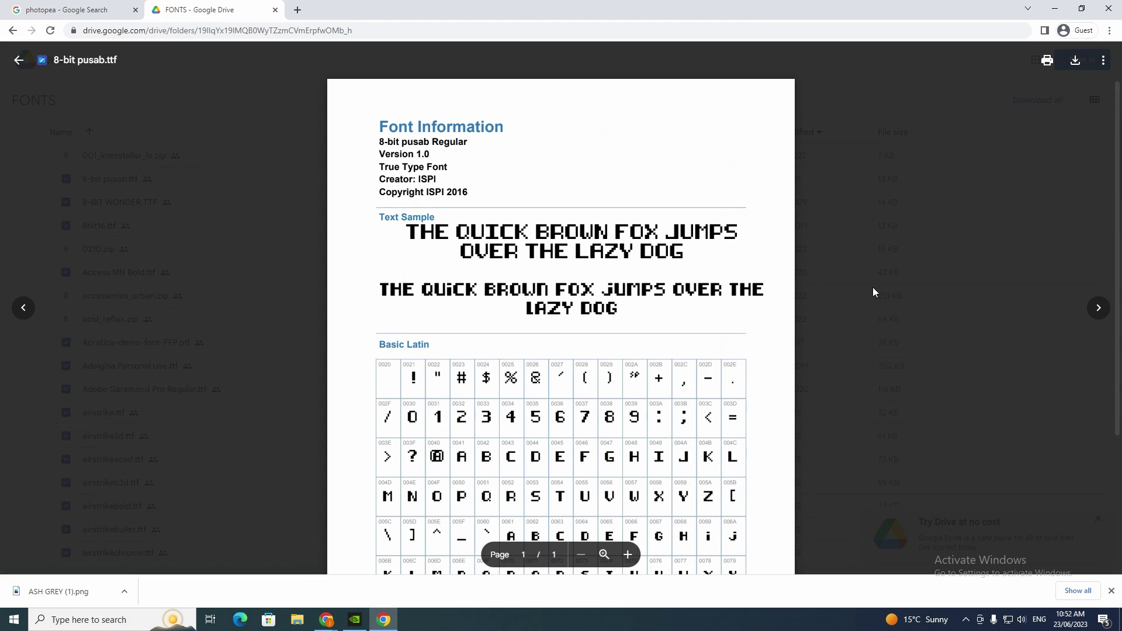
click(1075, 61)
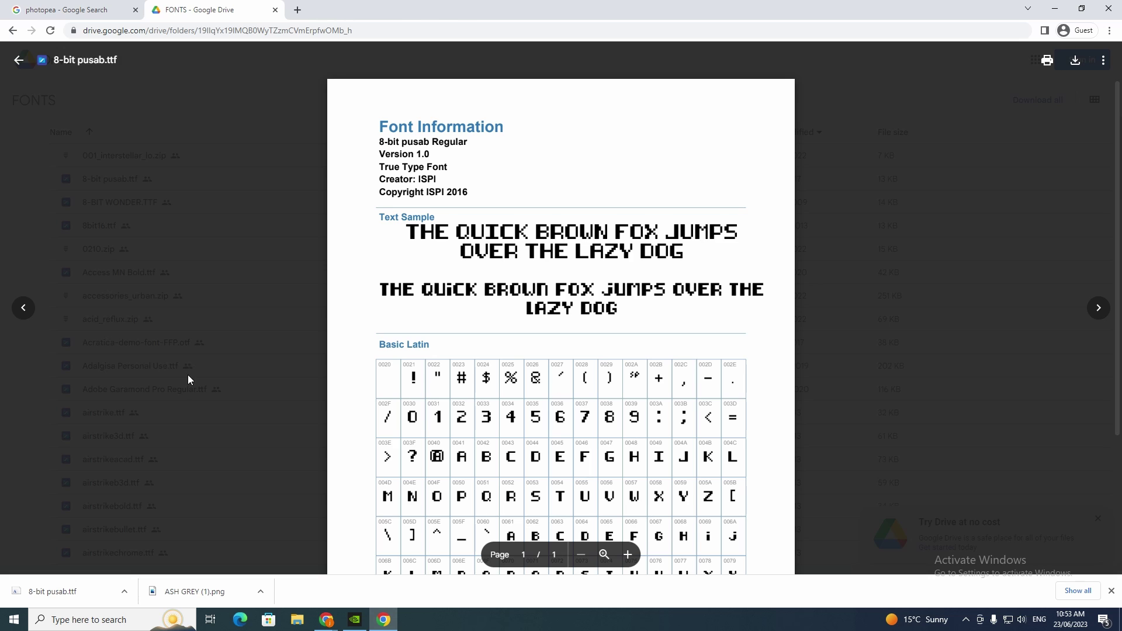
Launch Photopea from the Google results and drop ASH GREY (1).png into it as a document
click(79, 5)
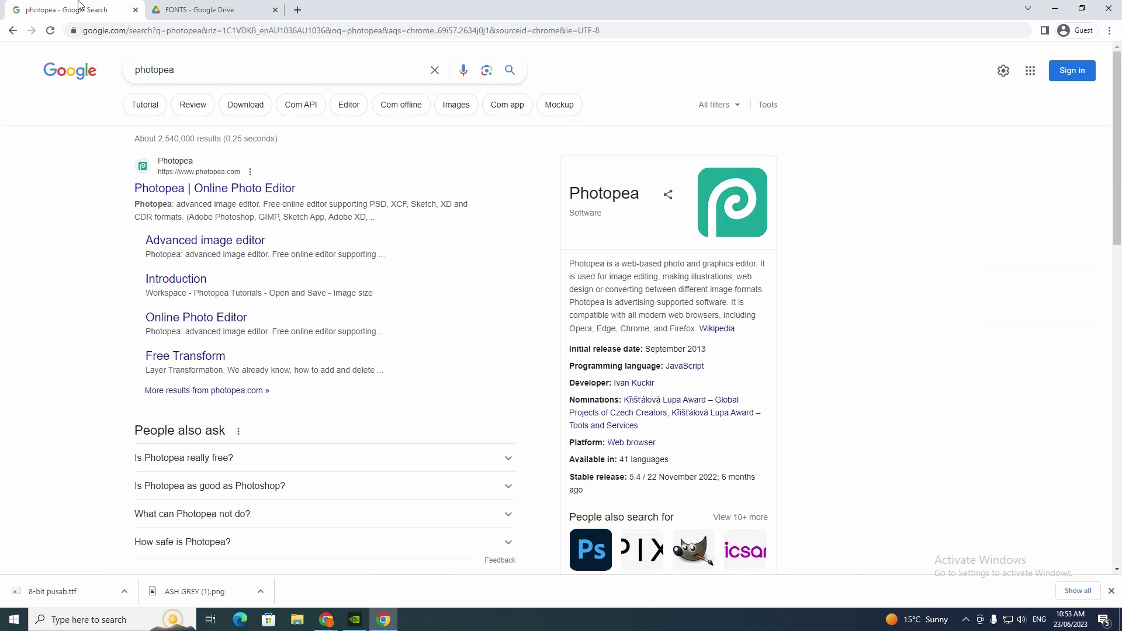
click(229, 193)
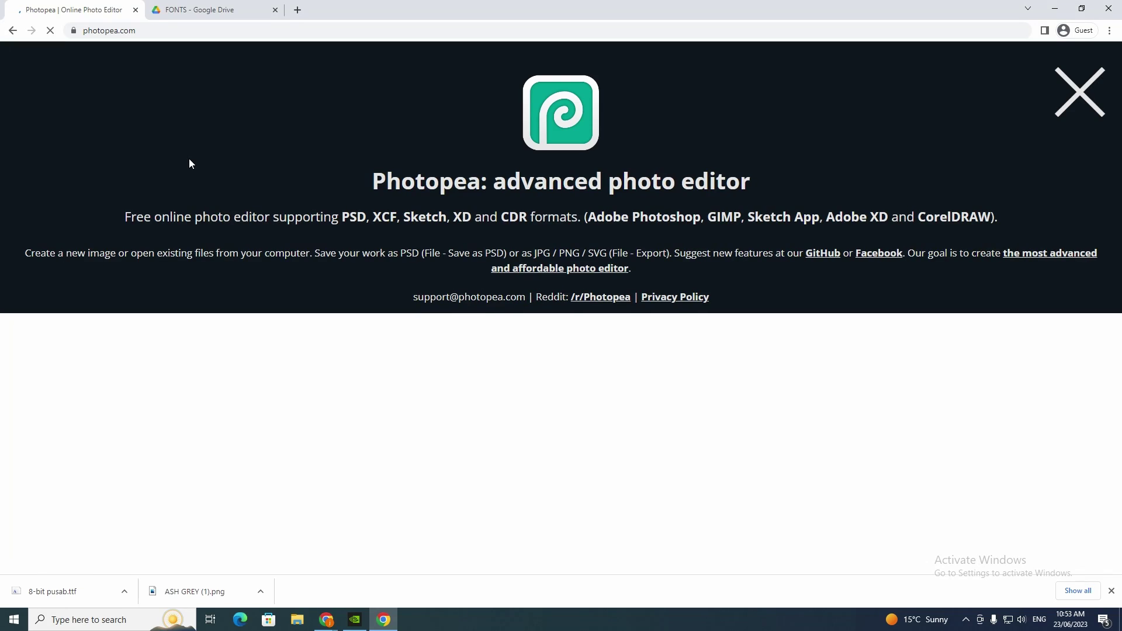
click(1085, 95)
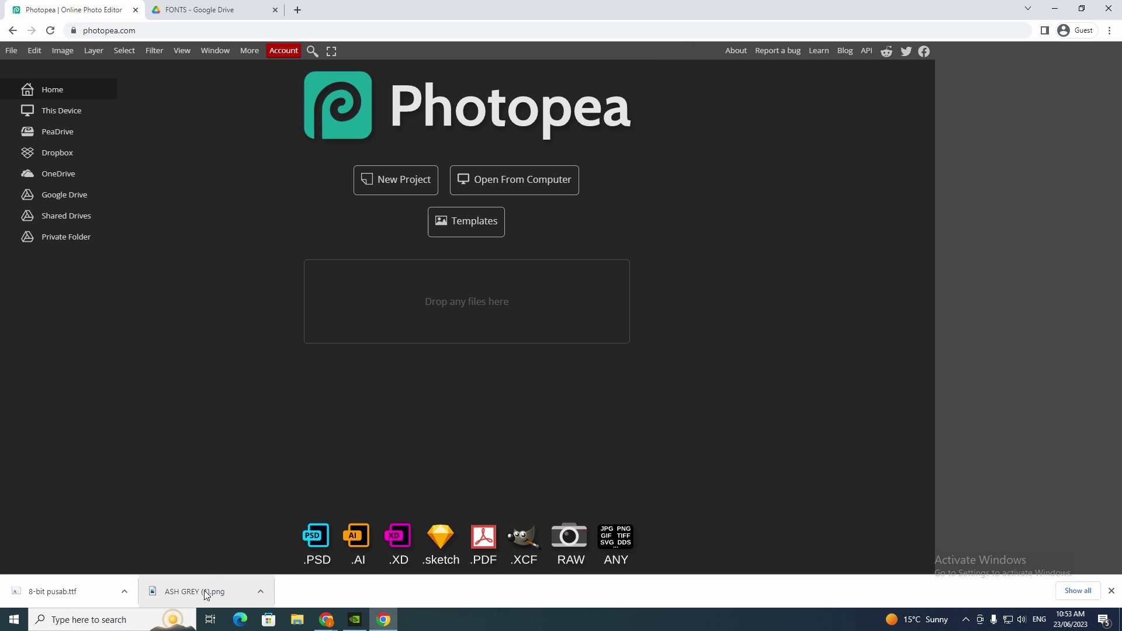
drag(198, 606, 457, 307)
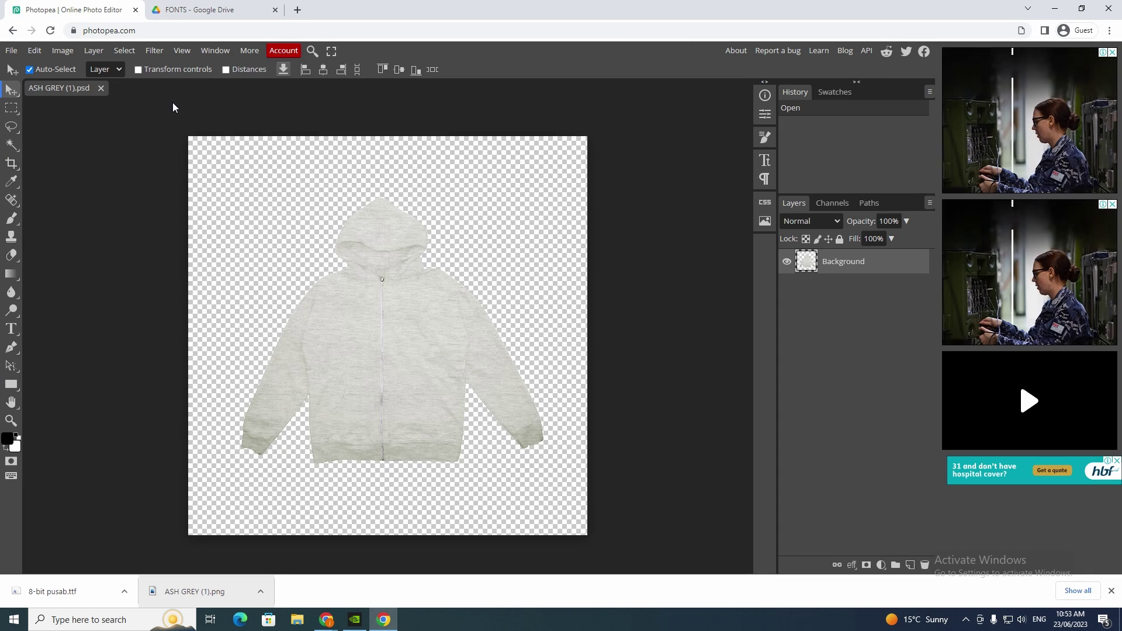
click(233, 6)
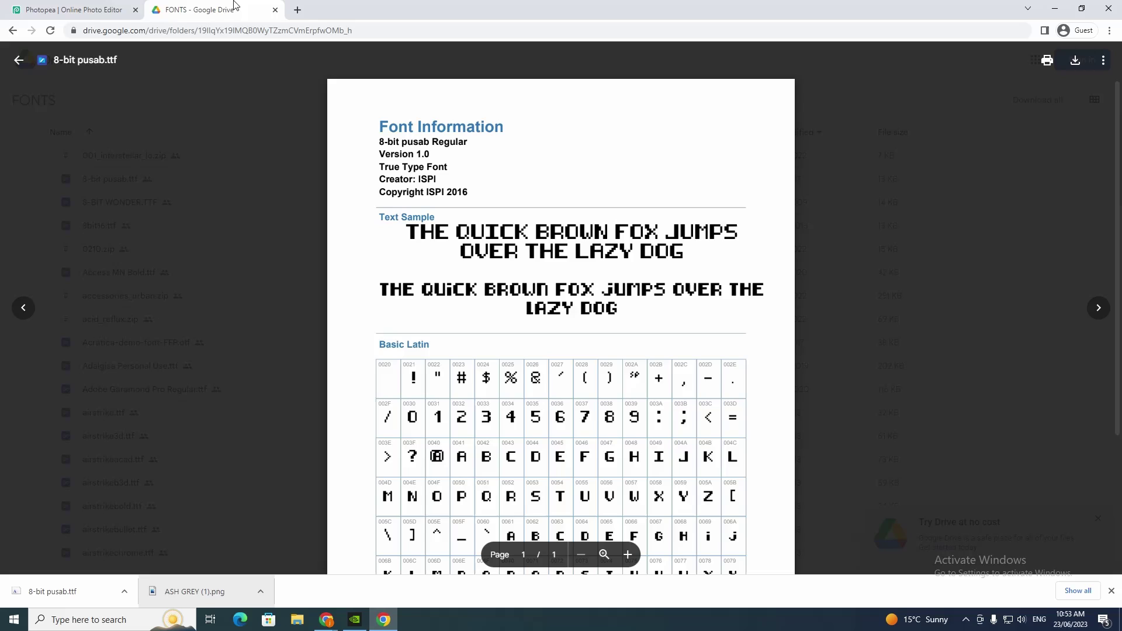
Navigate back through Resources and Mockups to the Blank Hoodies Drive folder
click(12, 29)
click(12, 30)
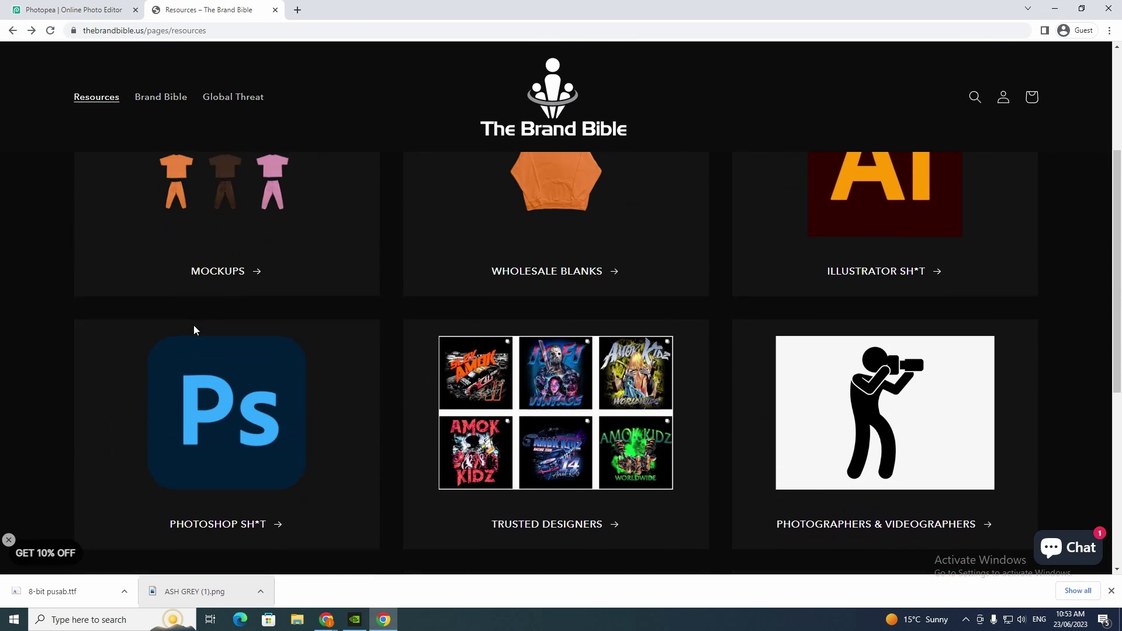
scroll(194, 325, up, 4)
click(193, 449)
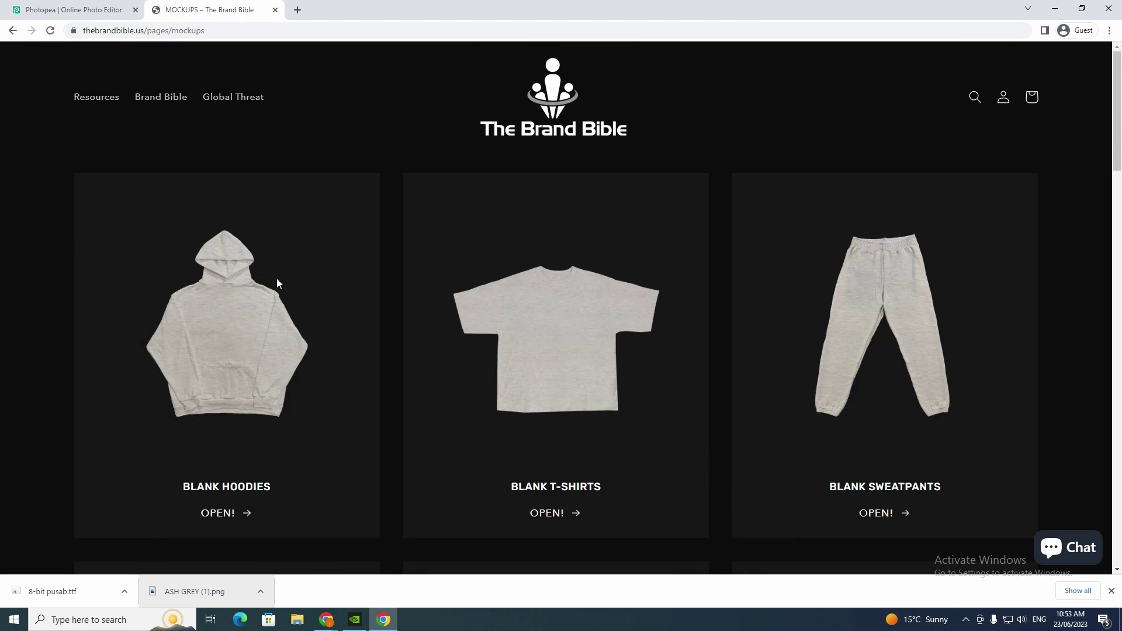
click(221, 513)
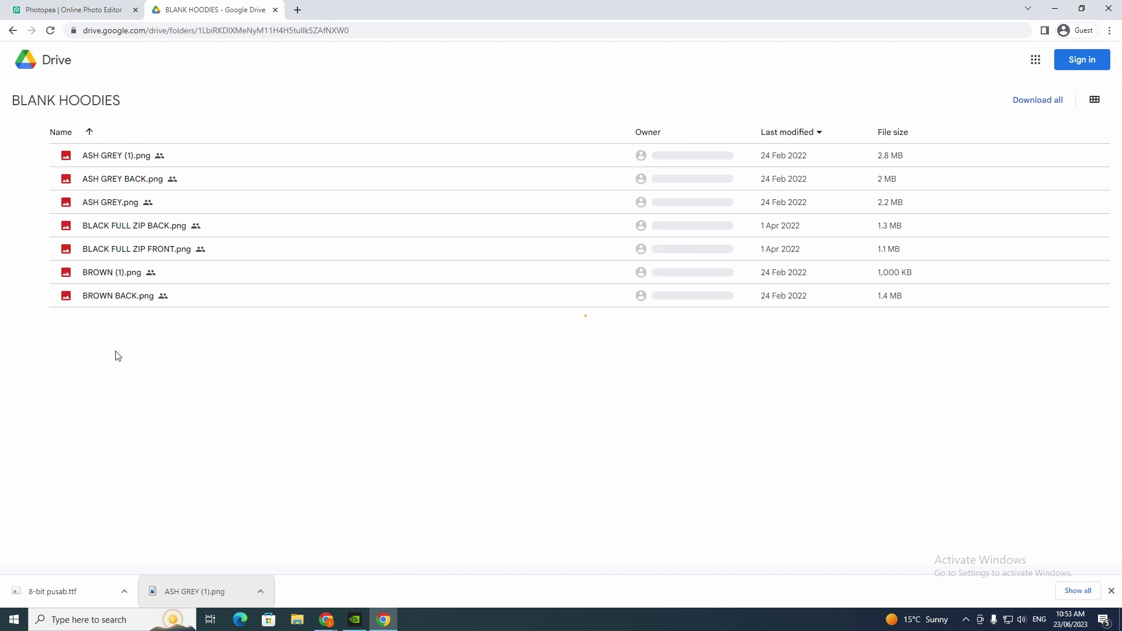
Page through the hoodie previews from ASH GREY BACK.png to BLACK FULL ZIP FRONT.png
click(107, 157)
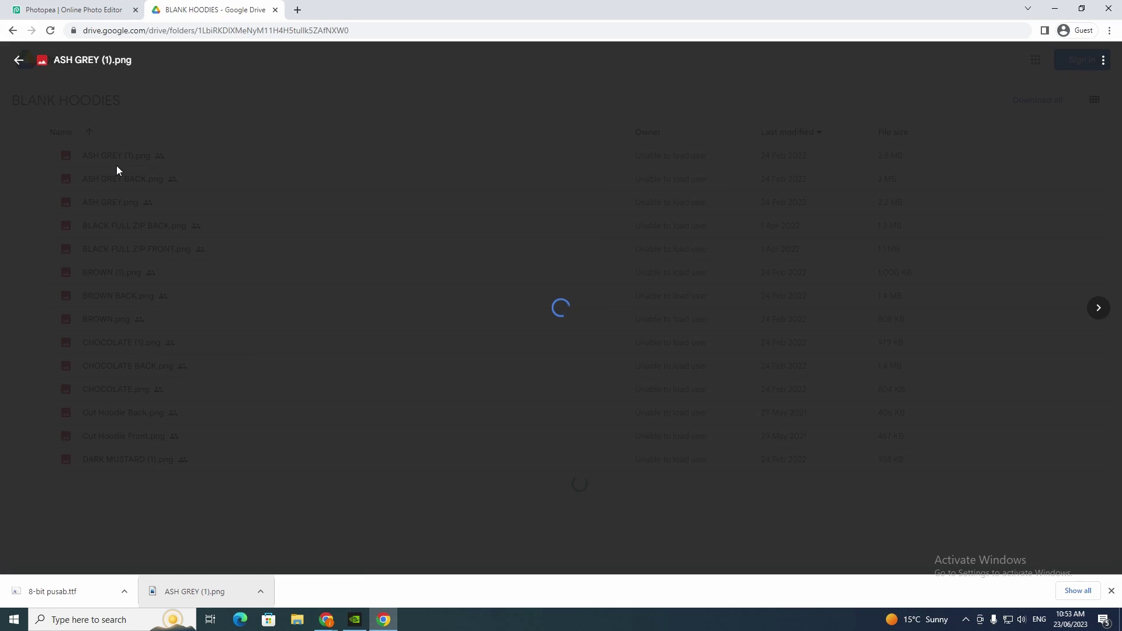
click(112, 177)
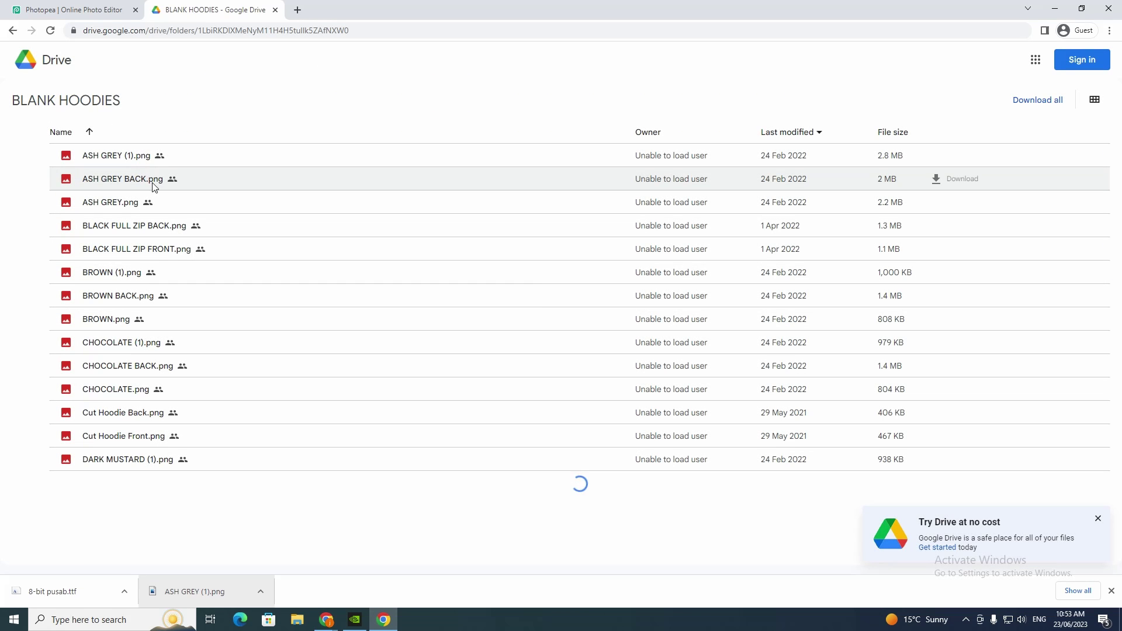
click(118, 180)
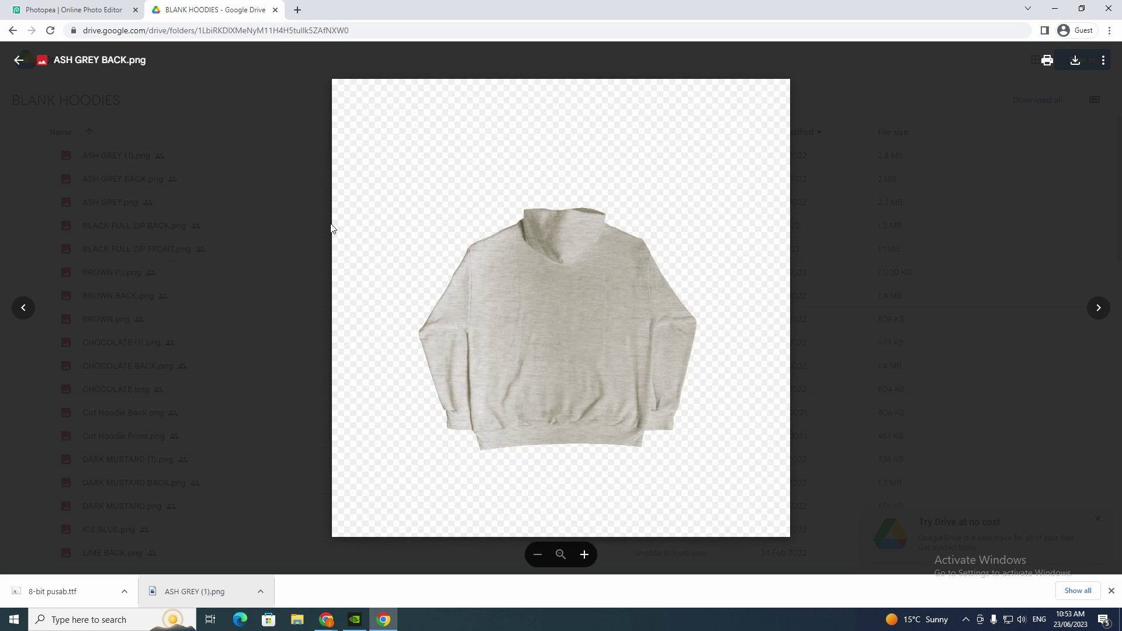
click(1099, 308)
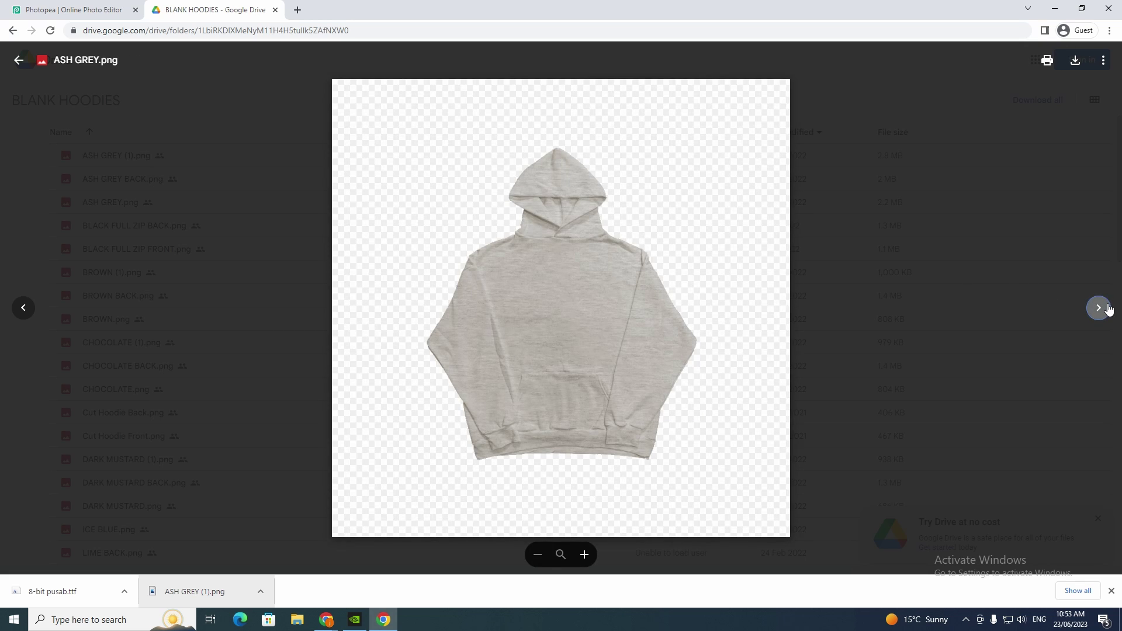
click(1098, 308)
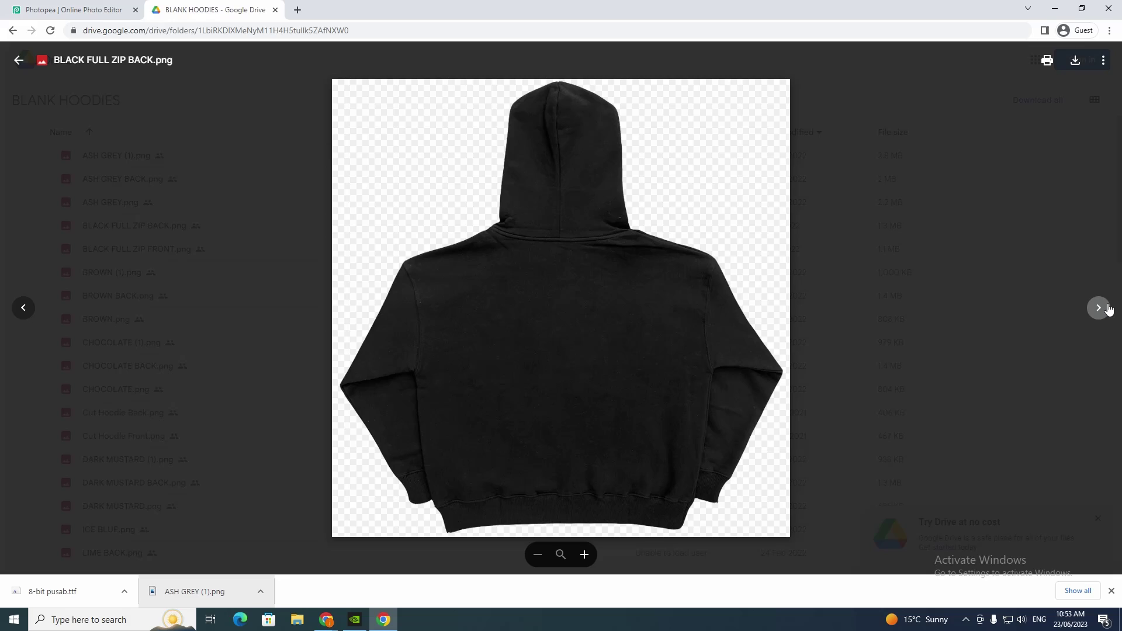
click(1106, 308)
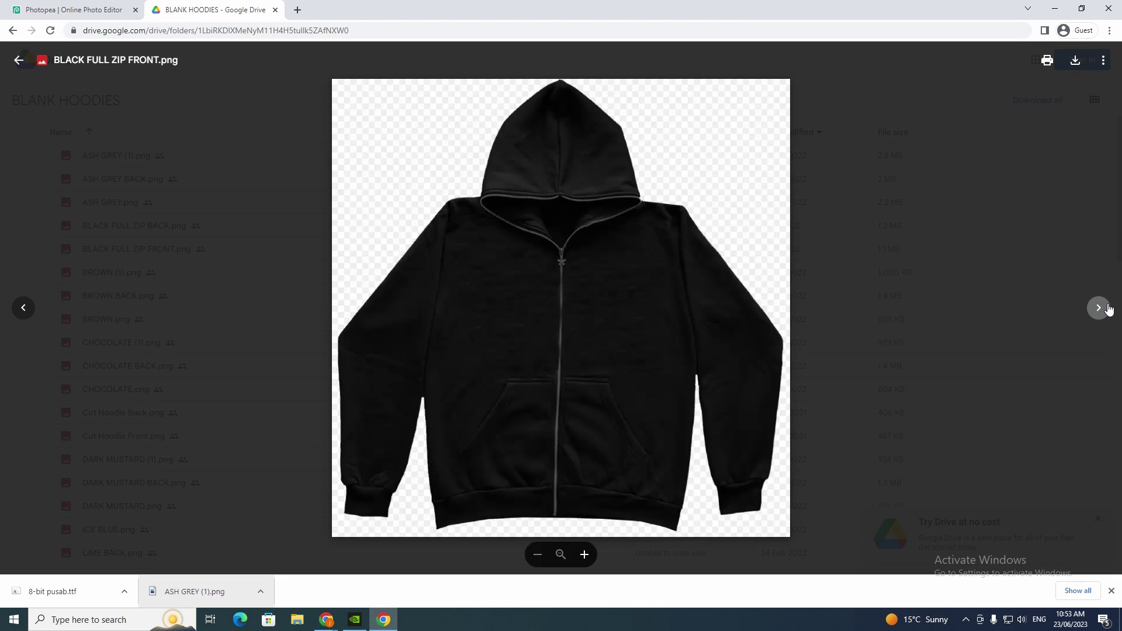
click(1107, 309)
Load the 8-bit pusab font file from Downloads through the Type tool's Load Font option
key(ctrl+1)
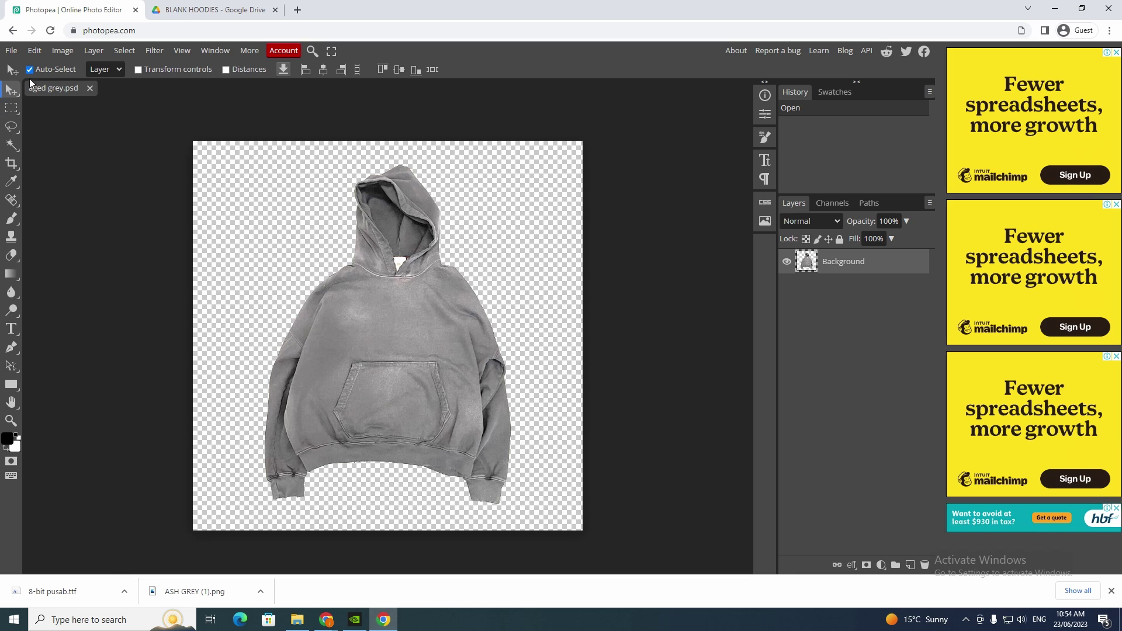
click(10, 336)
click(85, 69)
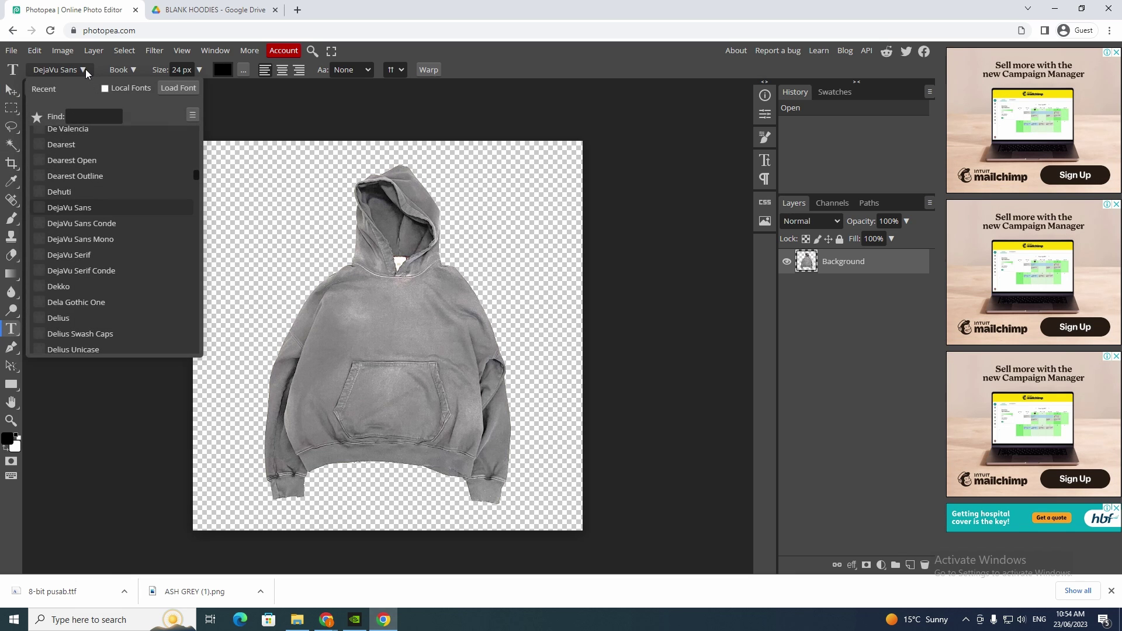
click(186, 87)
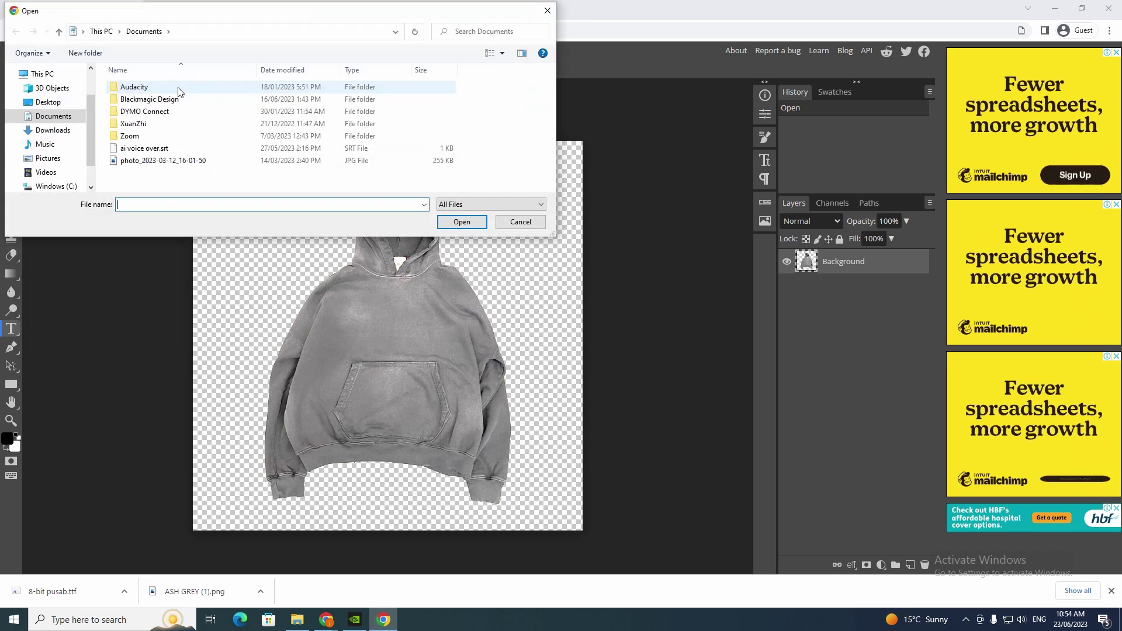
scroll(55, 151, up, 1)
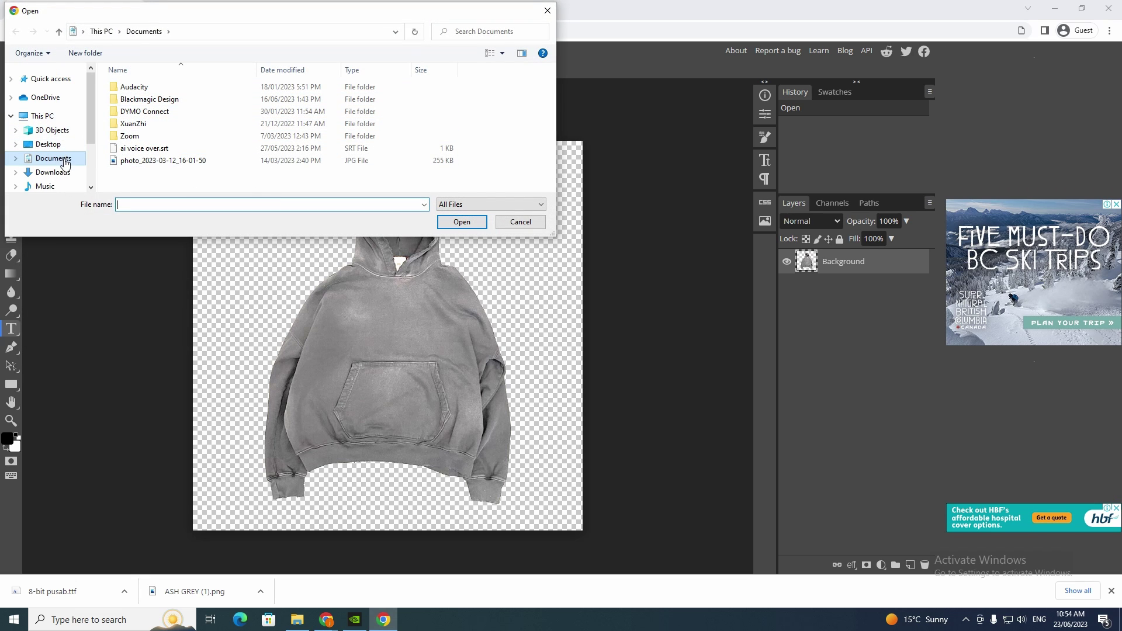
scroll(47, 105, down, 1)
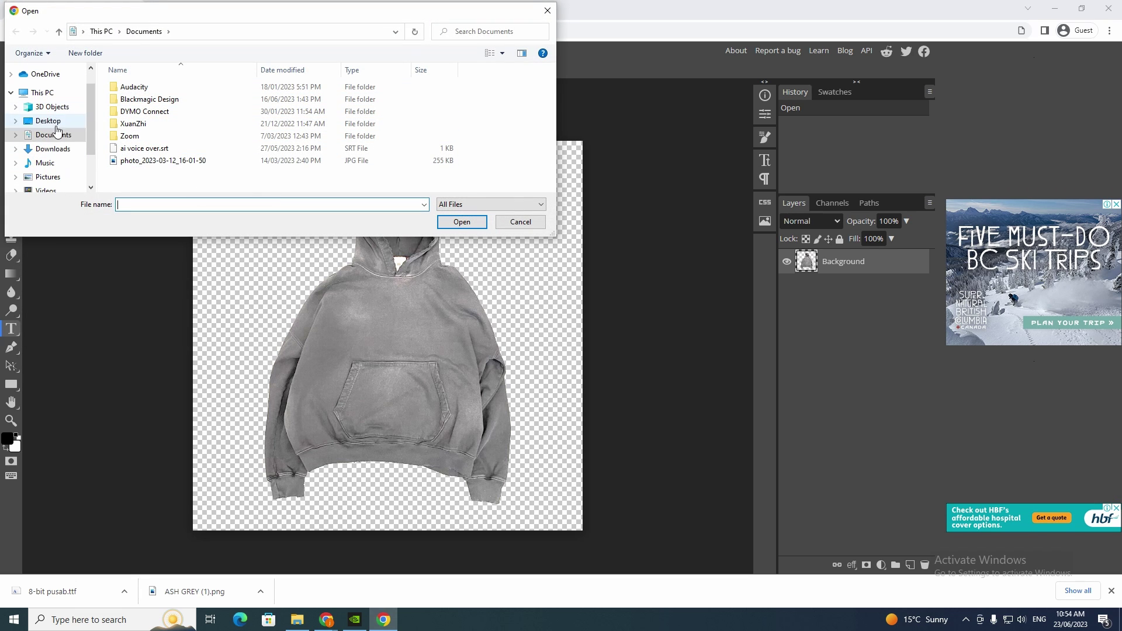
click(52, 149)
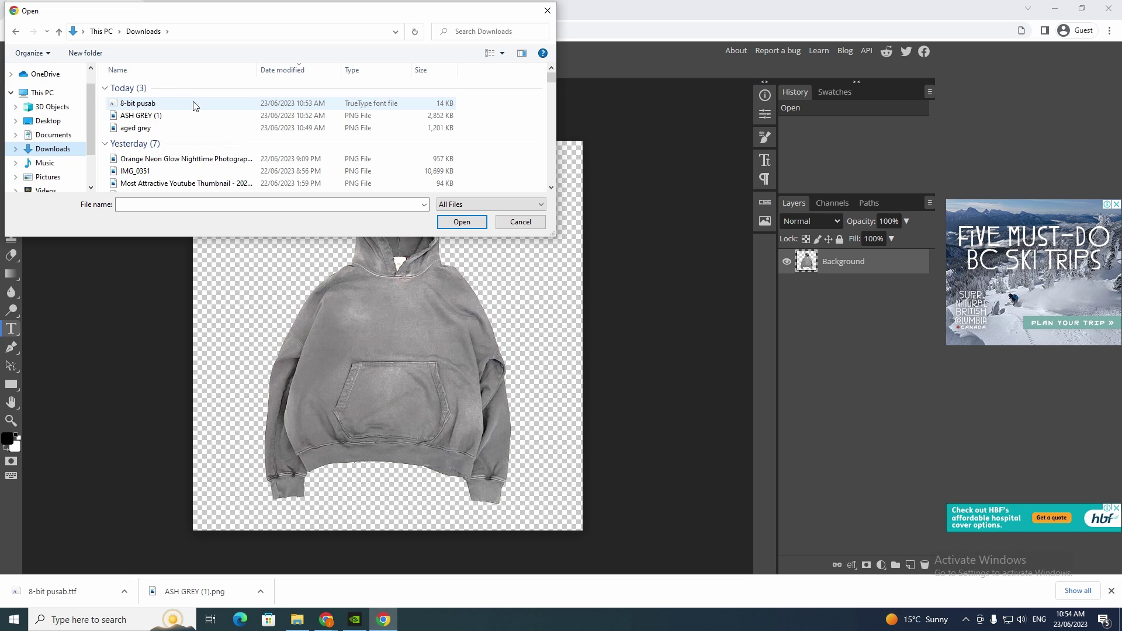
click(151, 107)
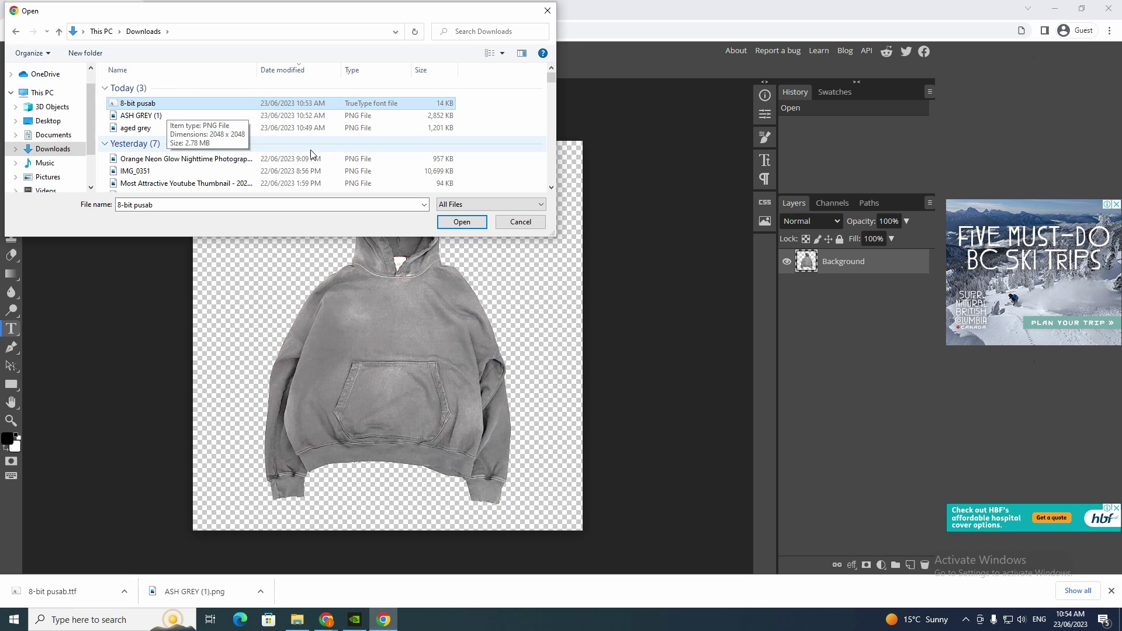
click(447, 222)
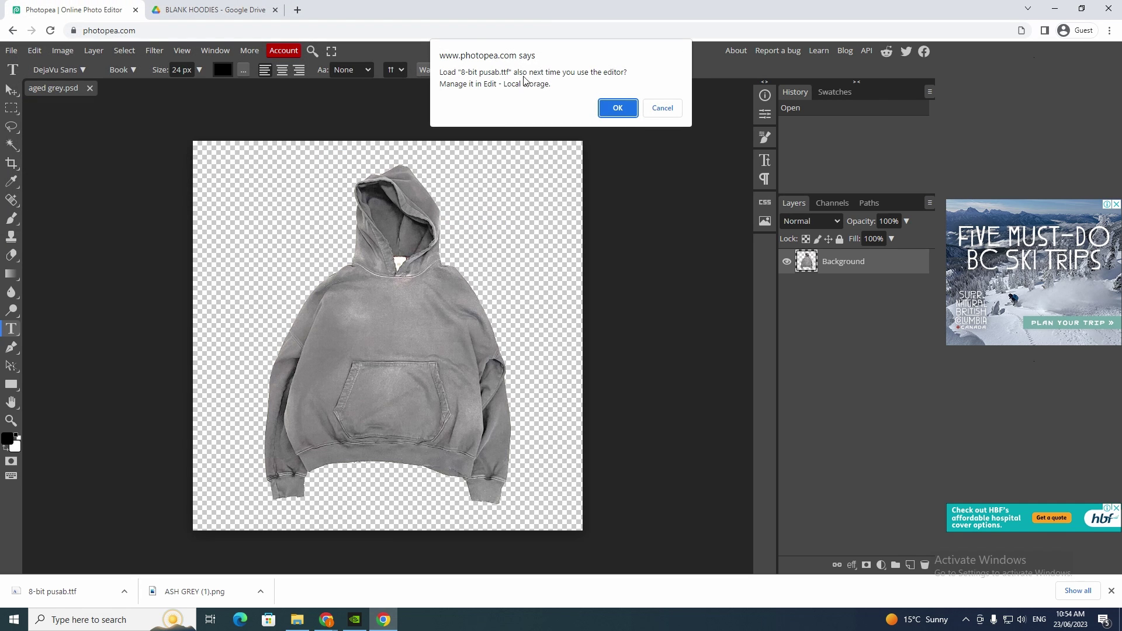
click(617, 108)
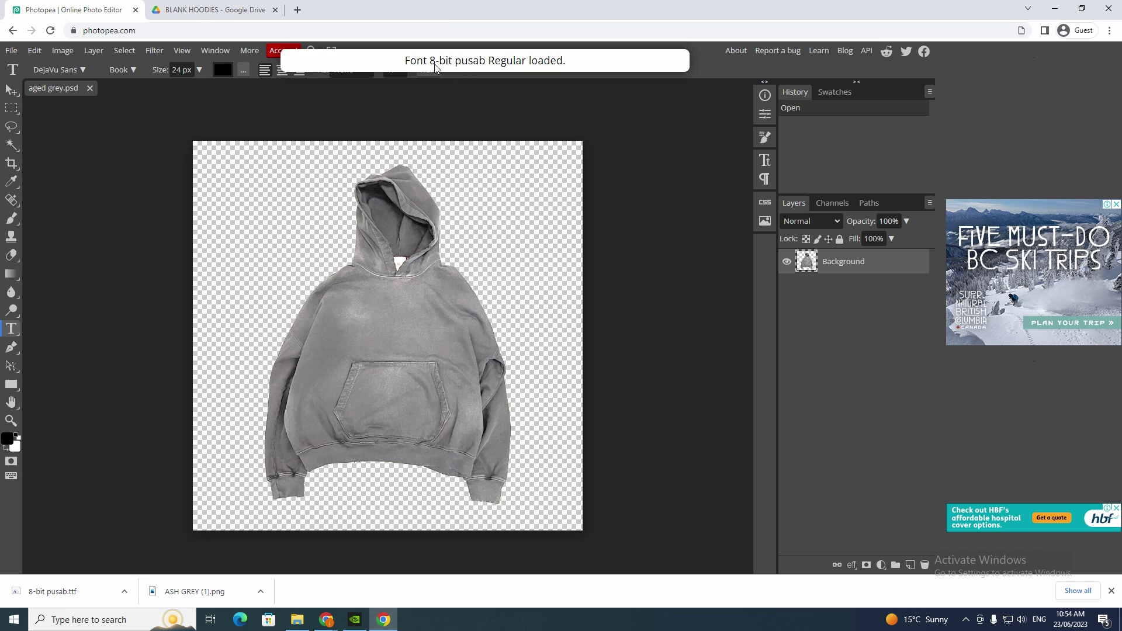
scroll(79, 97, up, 3)
Filter the font family list with '8' and select 8-bit pusab Regular
click(79, 71)
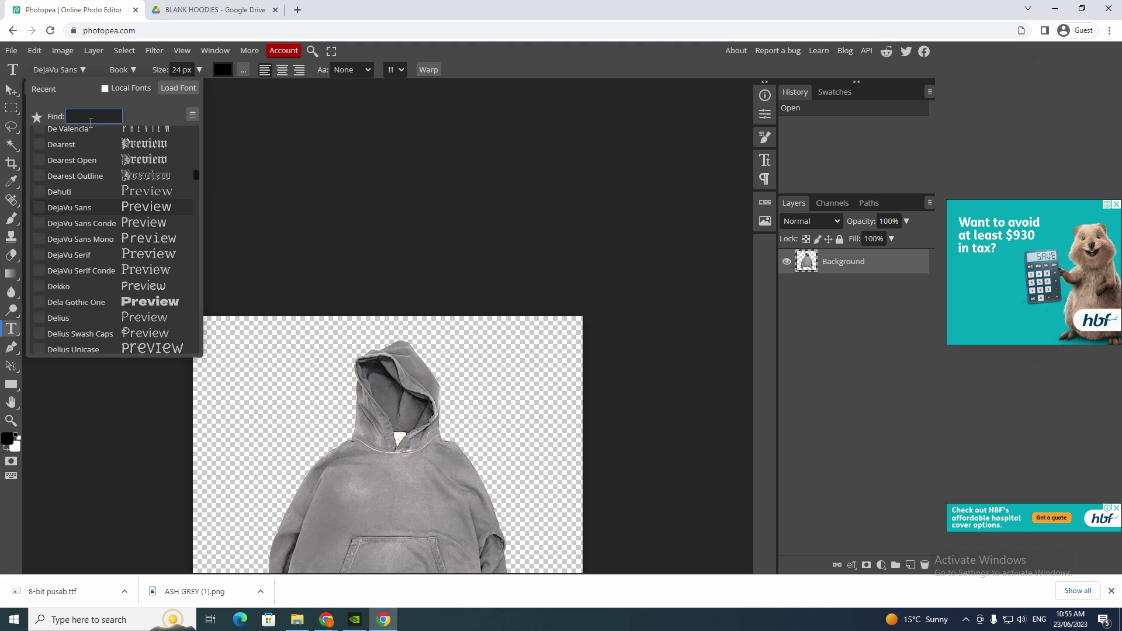
text(9 b)
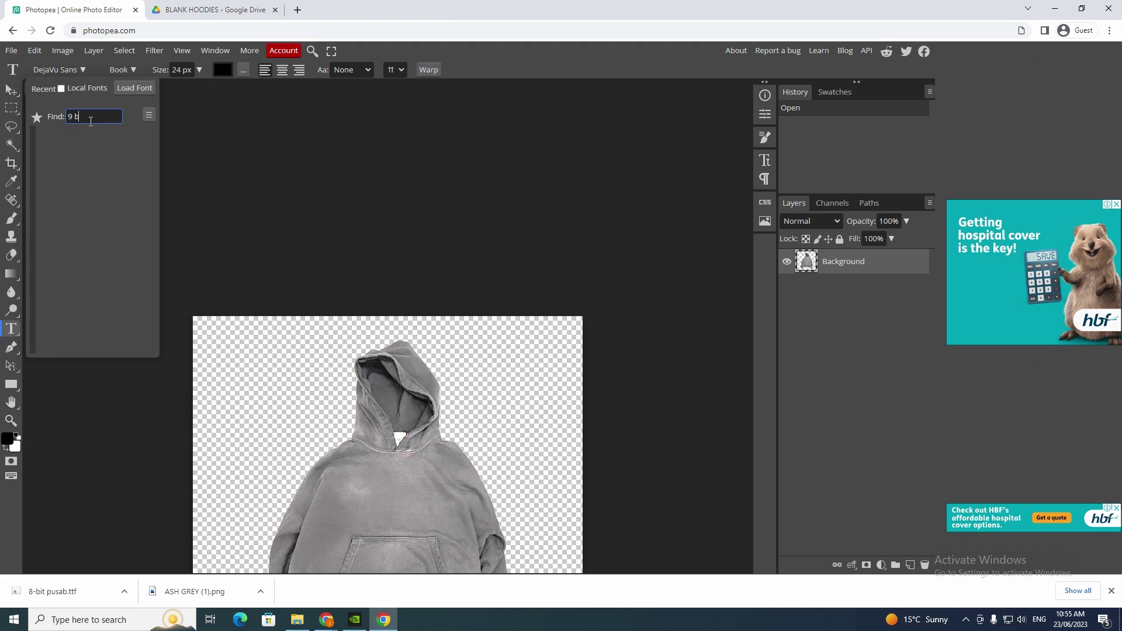
text(u)
key(BackSpace)
key(BackSpace)
key(BackSpace)
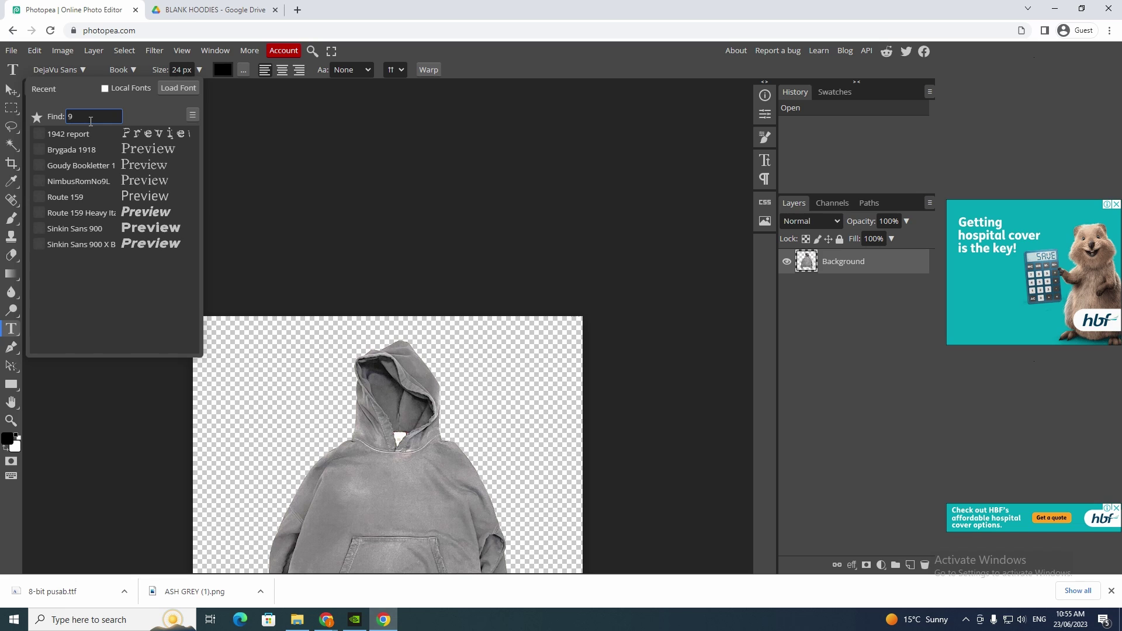
key(BackSpace)
text(8 bit)
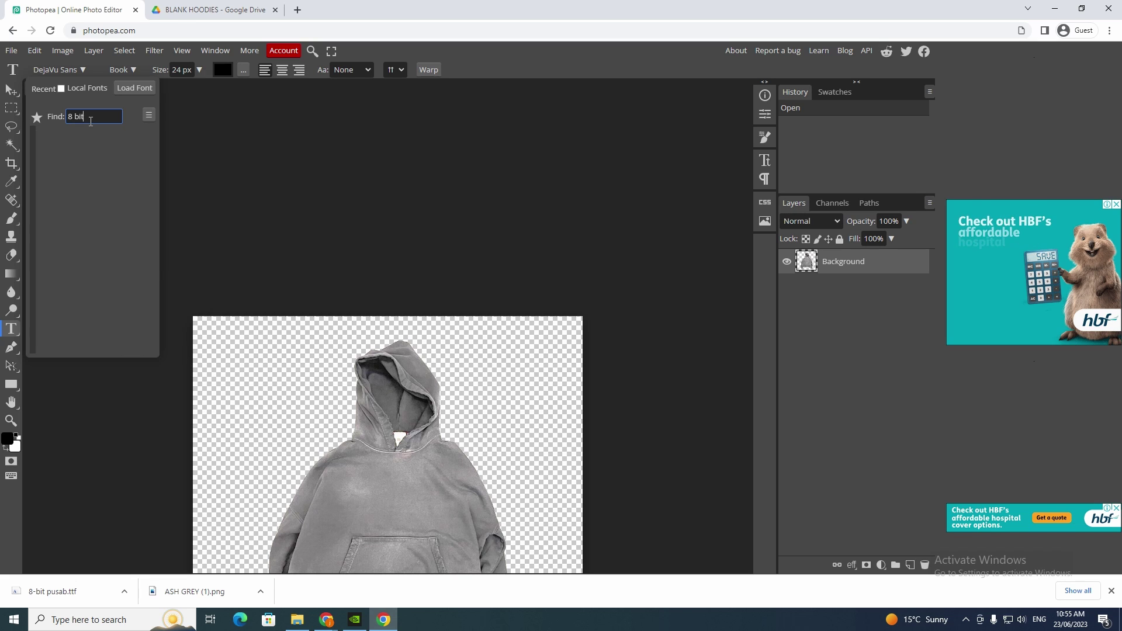
key(BackSpace)
key(BackSpace)
key(BackSpace)
key(BackSpace)
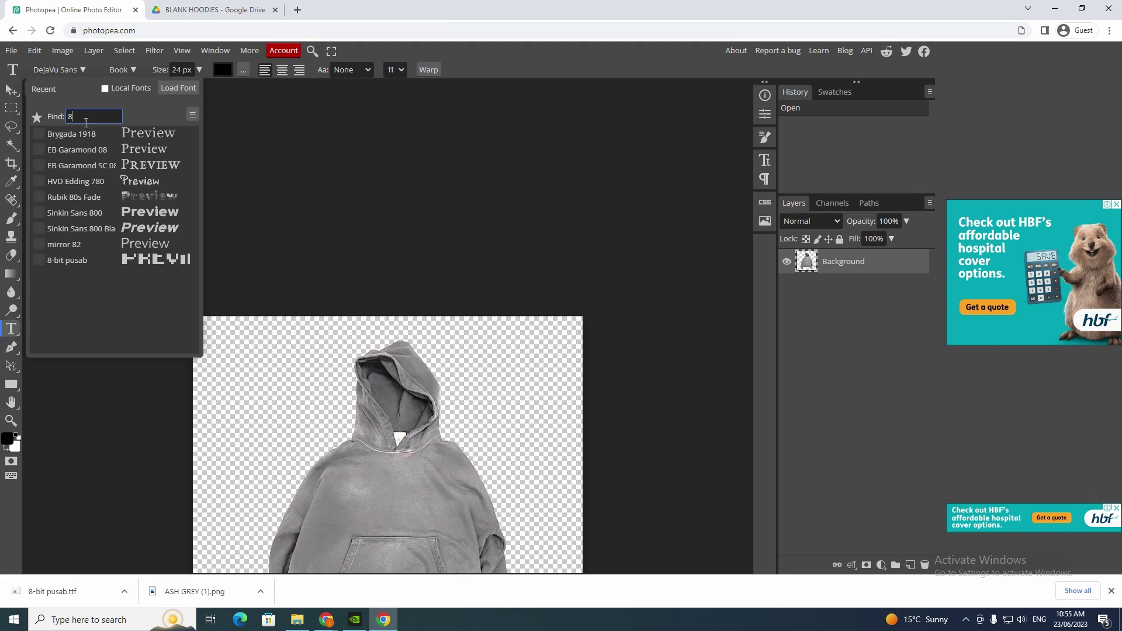
click(147, 261)
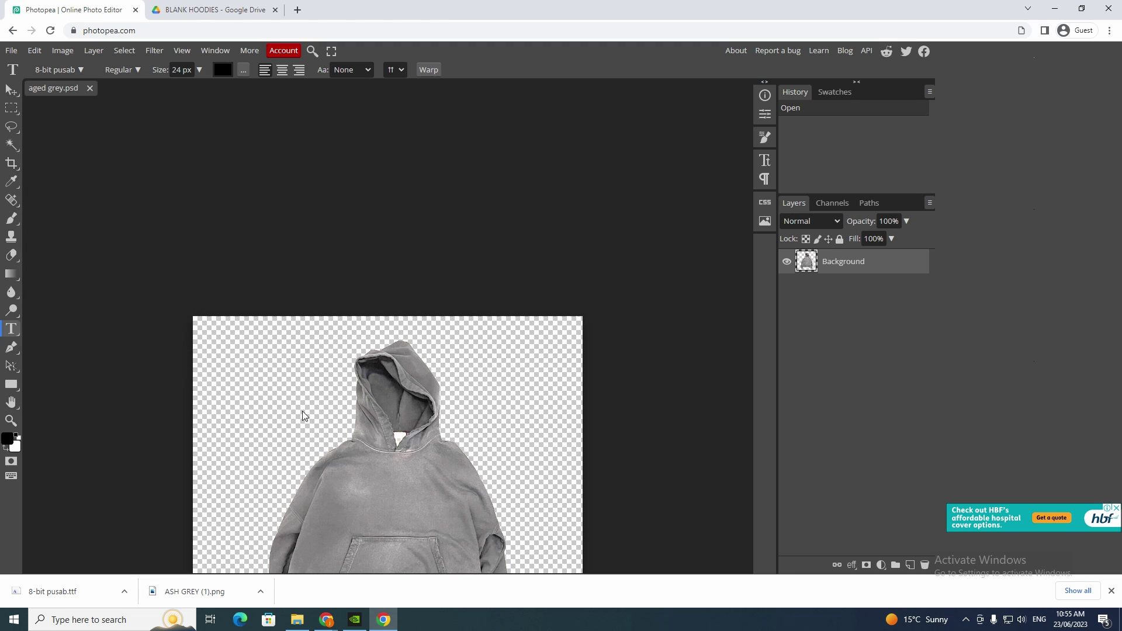
scroll(542, 244, down, 4)
scroll(433, 360, up, 1)
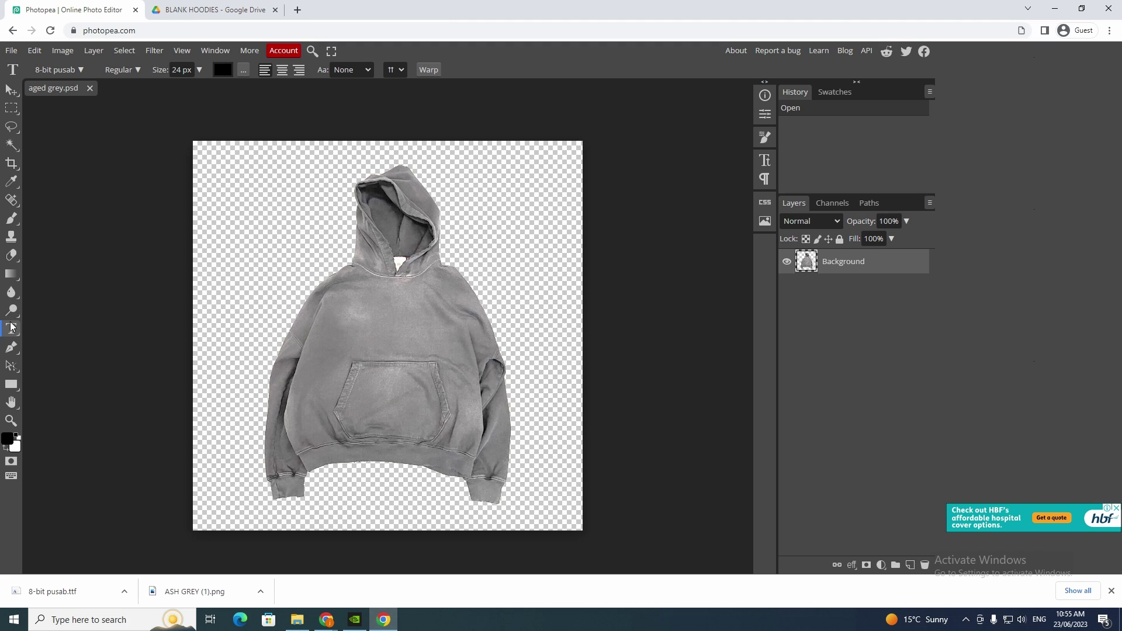
Start a text layer on the hoodie chest set to 64 px and white (ffffff)
click(357, 313)
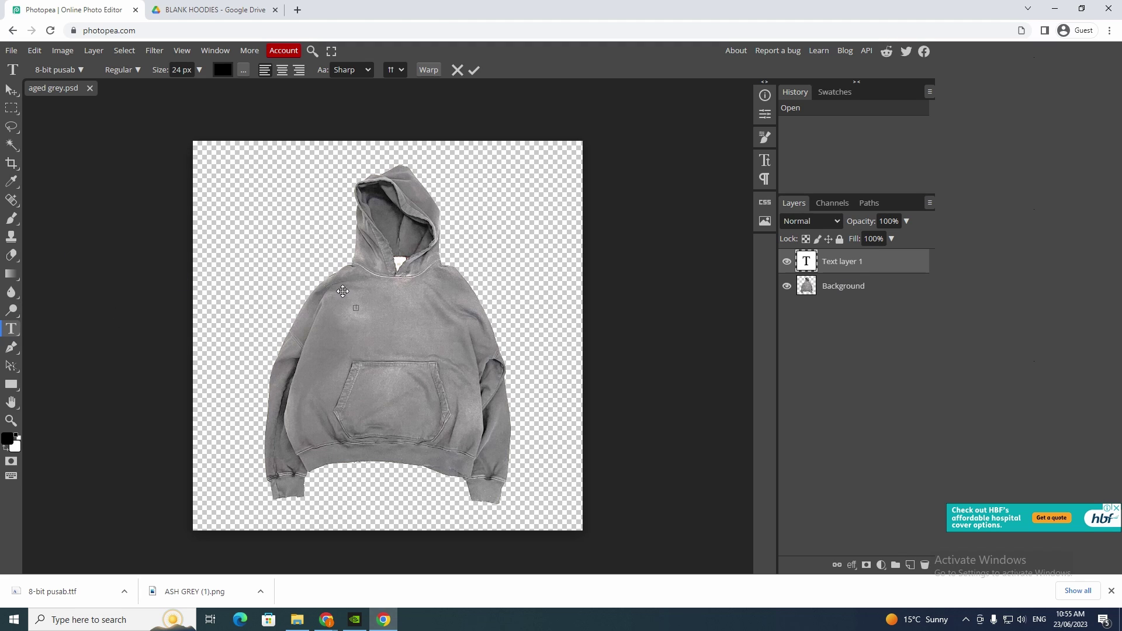
click(199, 69)
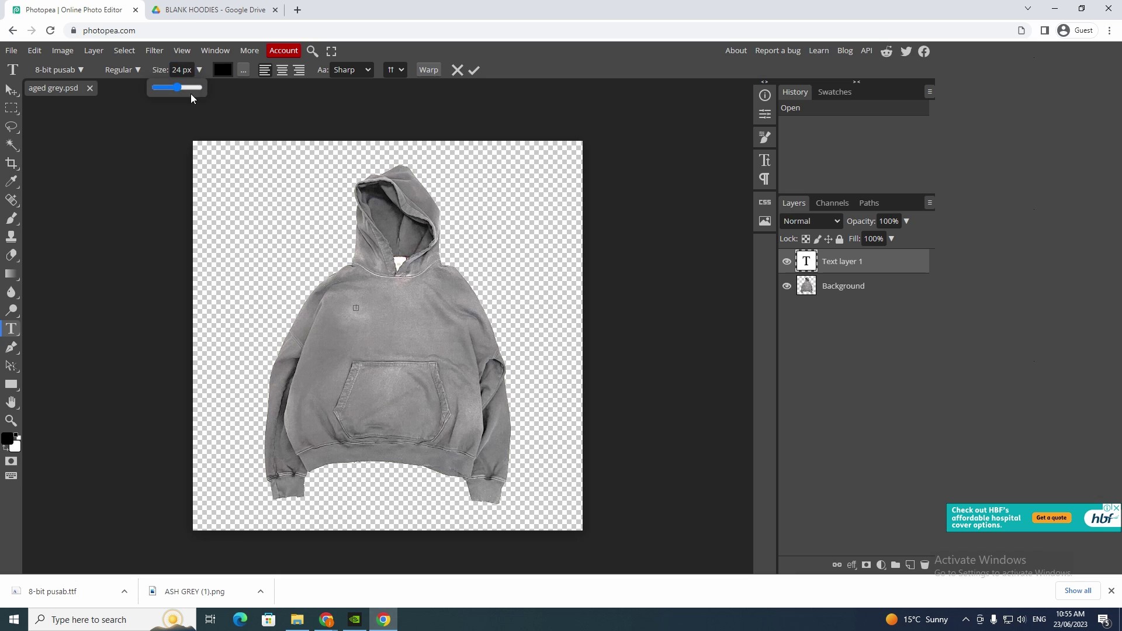
drag(191, 89, 184, 89)
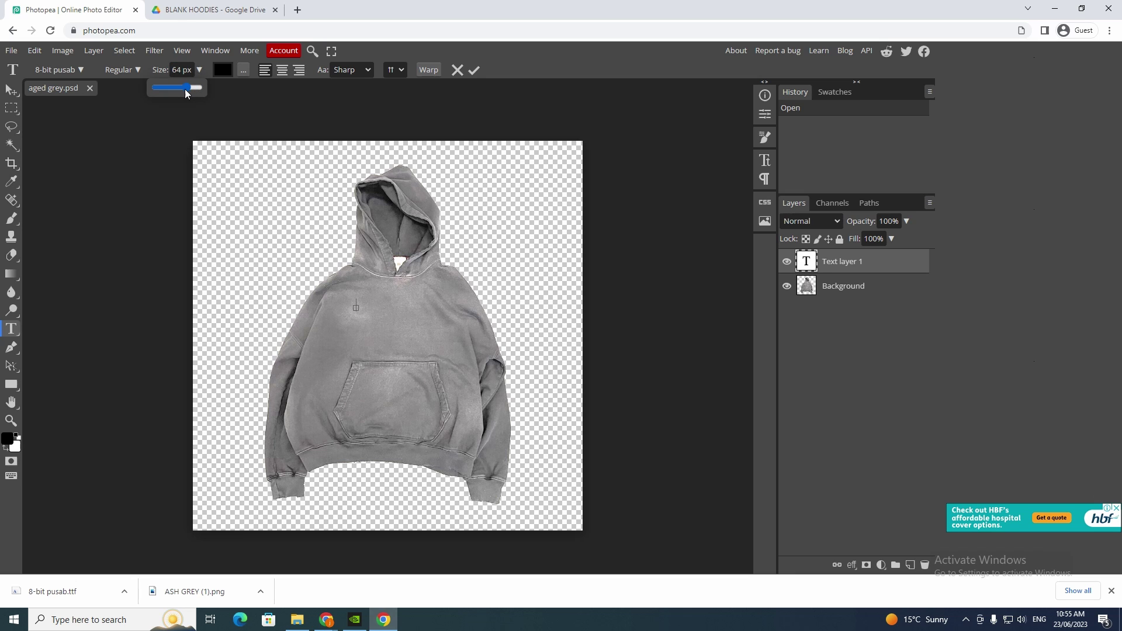
click(222, 70)
drag(125, 166, 95, 155)
click(338, 164)
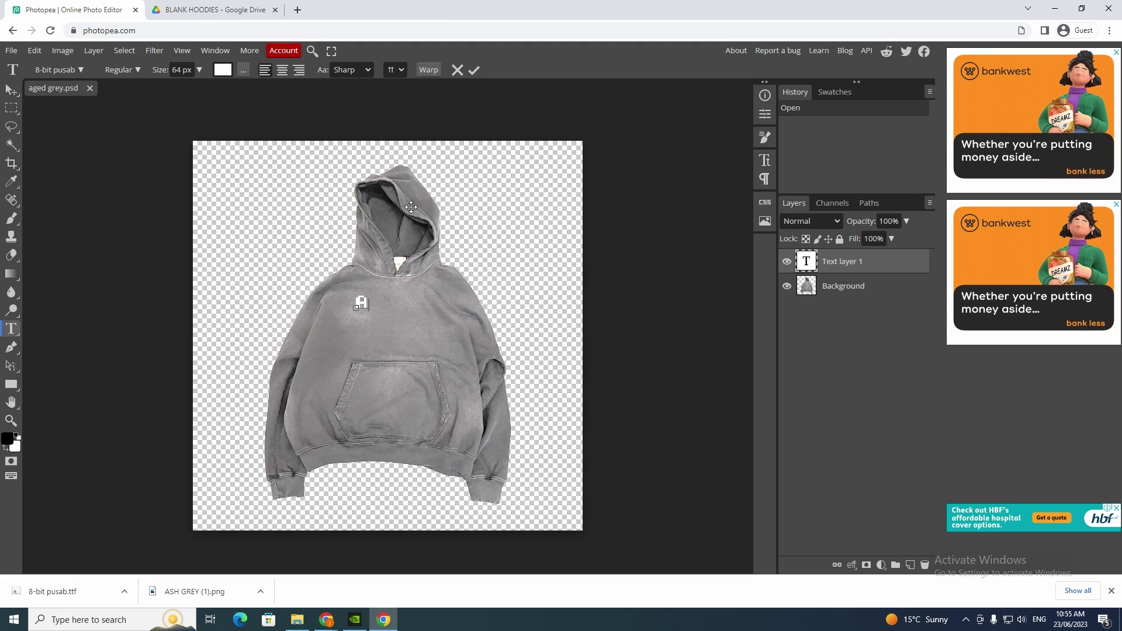
Type FADED, commit it, then transform and centre it below the collar
key(BackSpace)
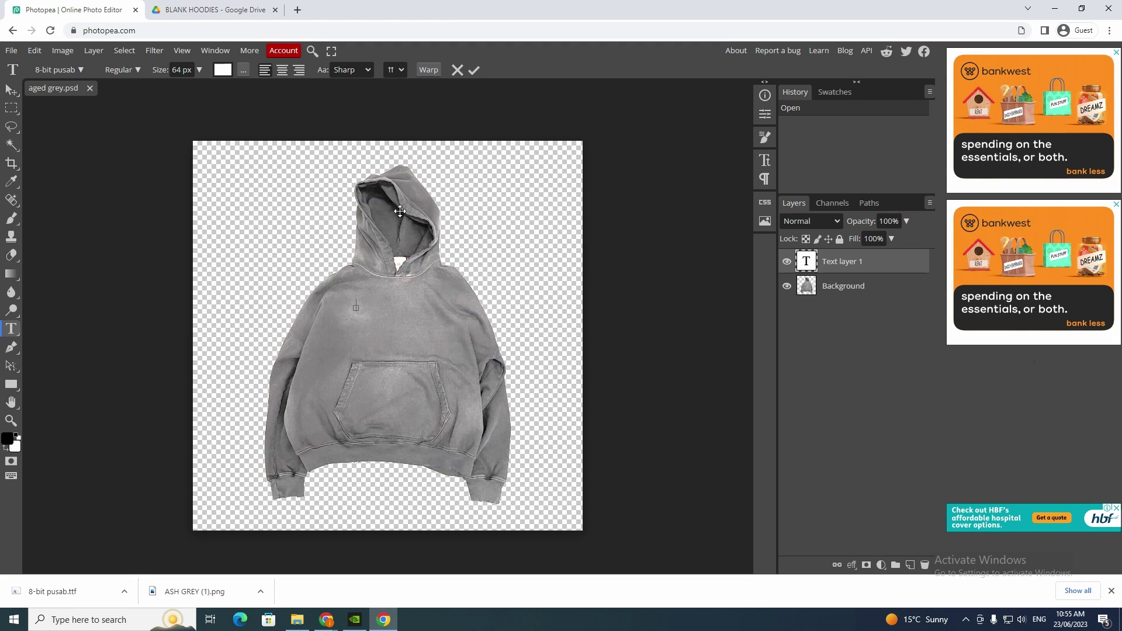
text(FADED)
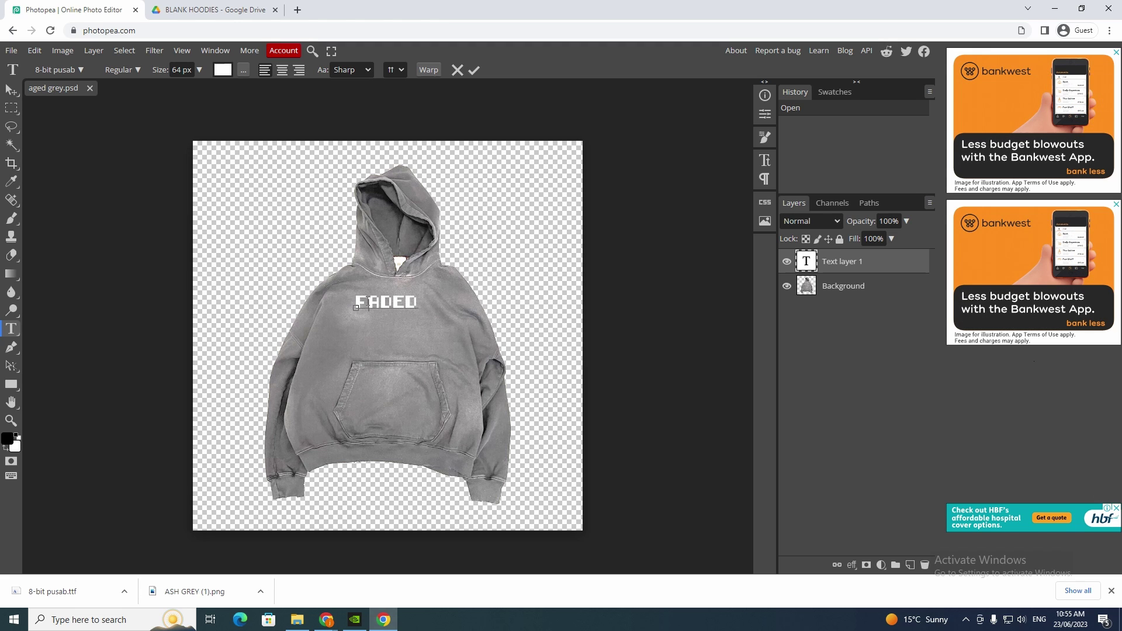
click(11, 89)
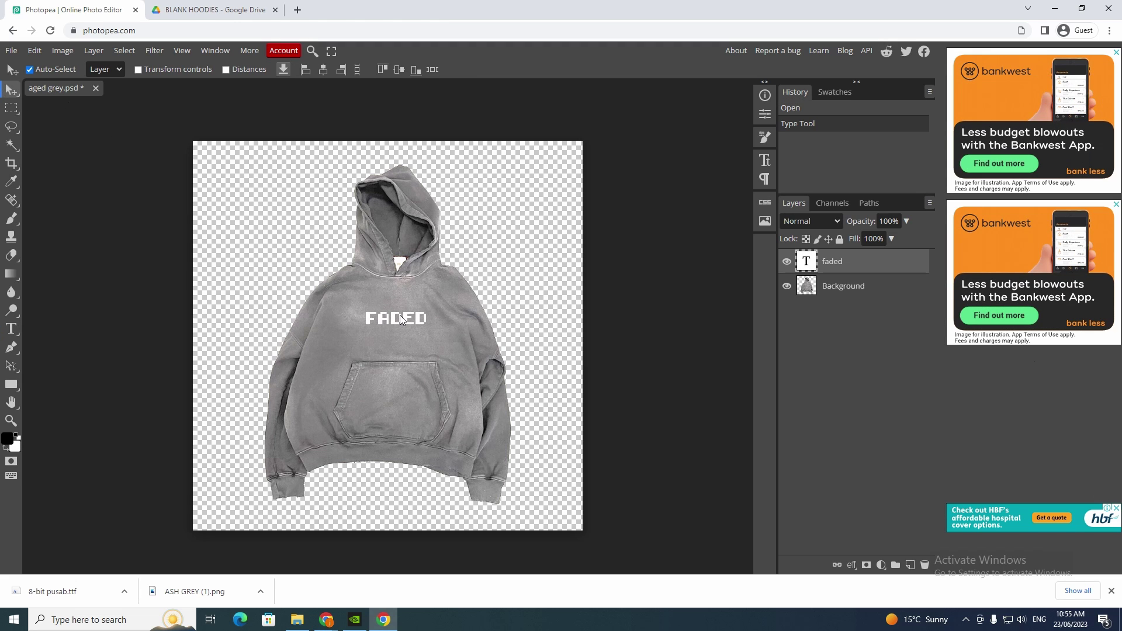
drag(400, 314, 433, 291)
key(ctrl+t)
drag(421, 297, 410, 300)
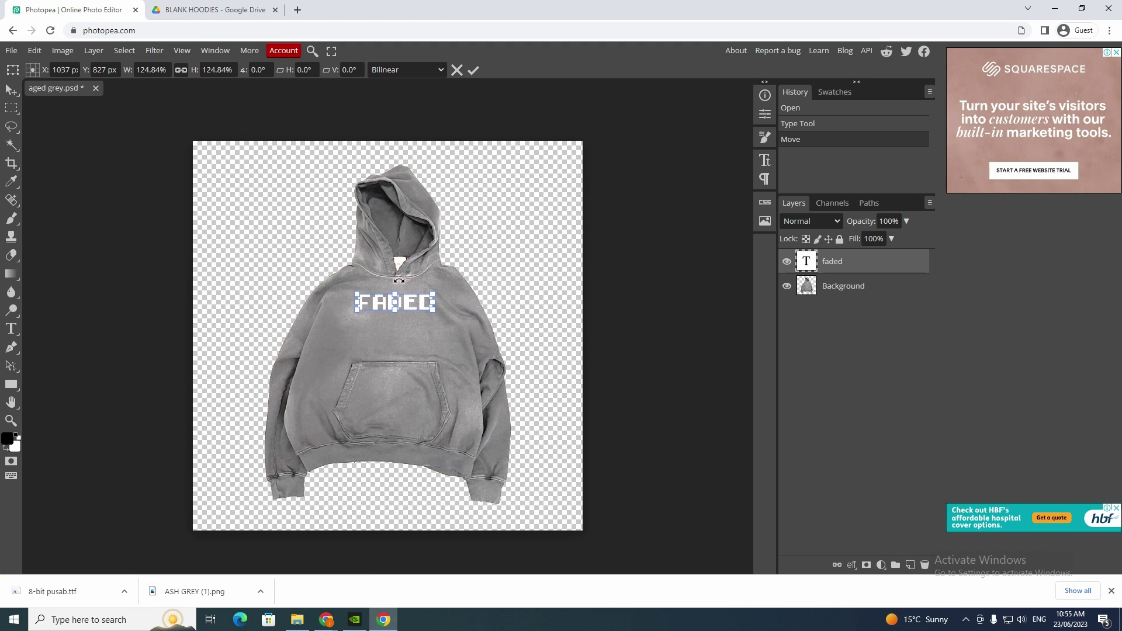
click(11, 91)
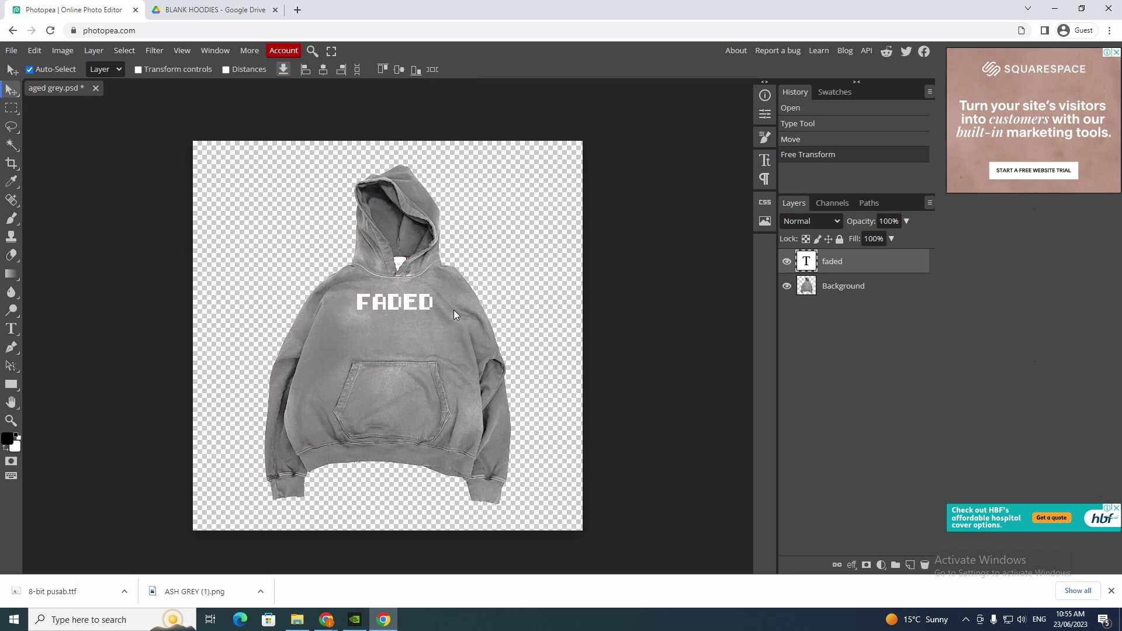
click(420, 300)
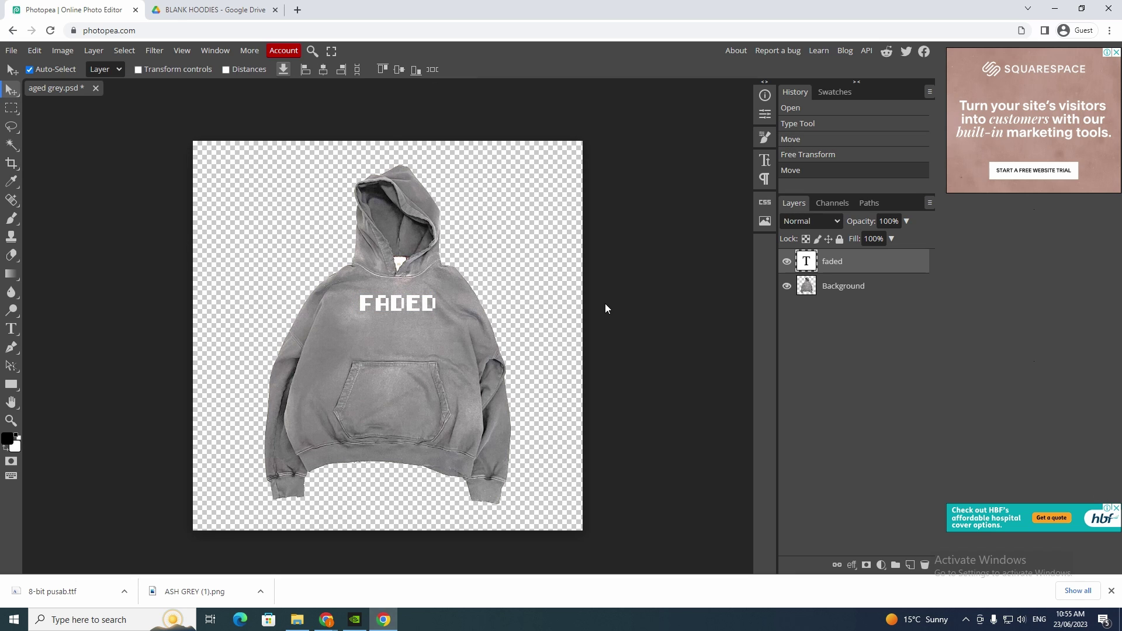
Open the FADED layer's Layer Style and test Color Overlay and Drop Shadow, then turn both off
right_click(846, 266)
click(771, 258)
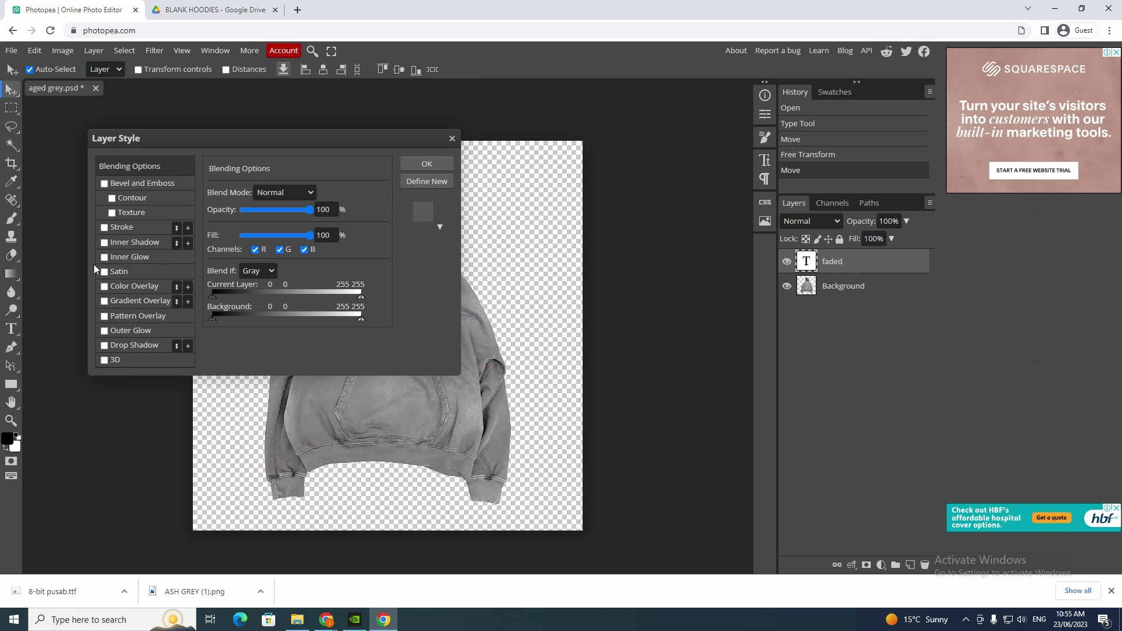
drag(259, 143, 872, 173)
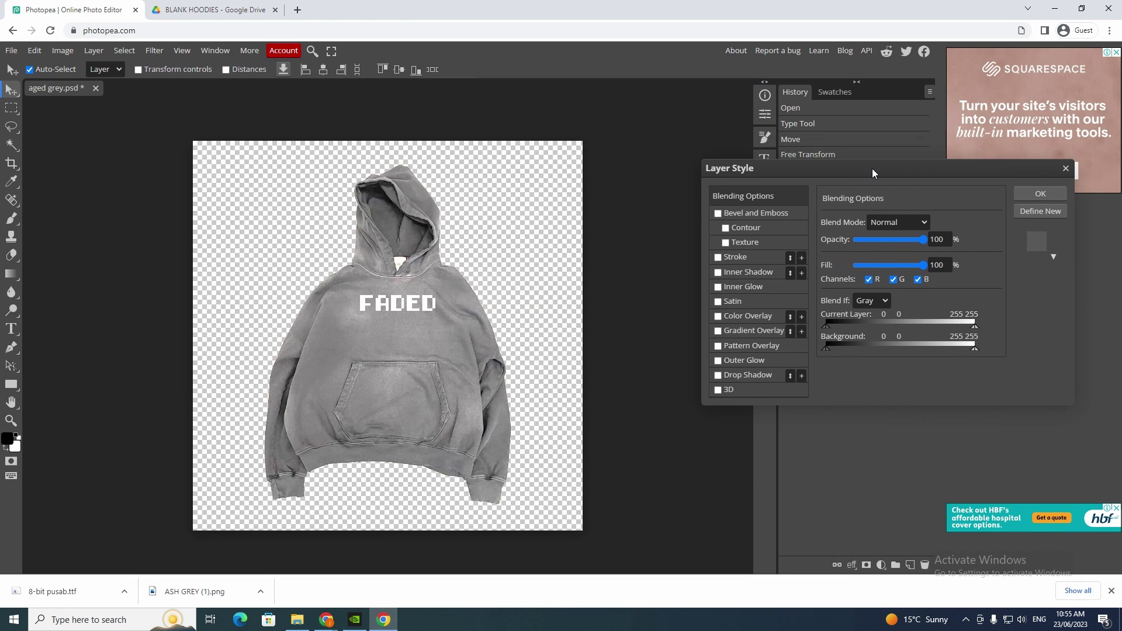
click(718, 317)
click(718, 316)
click(718, 316)
click(719, 316)
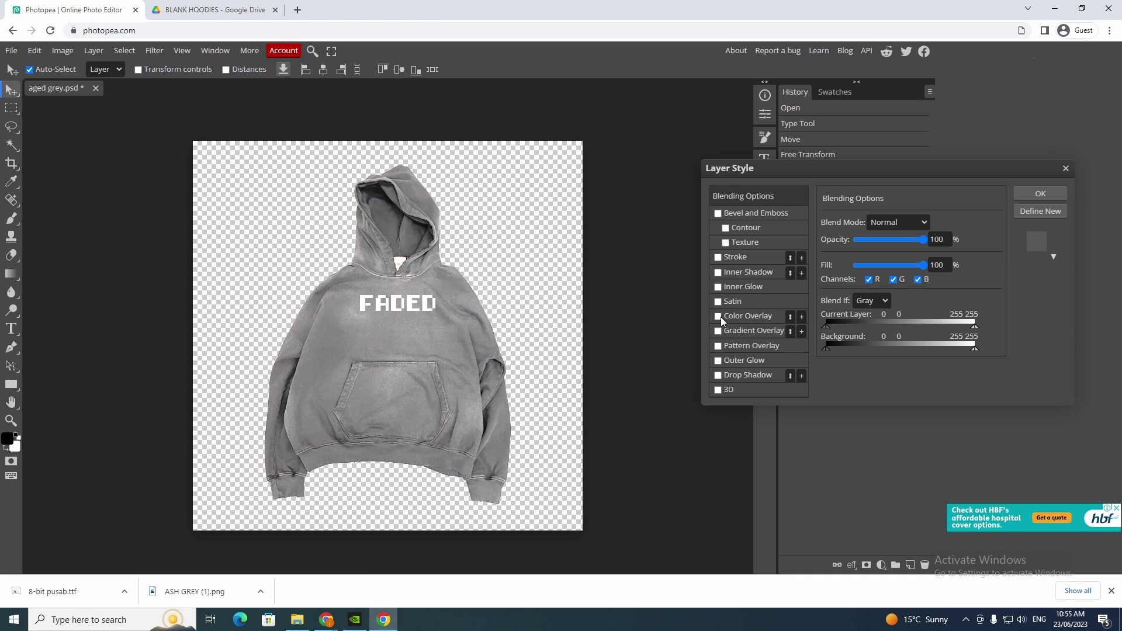
click(718, 362)
click(718, 375)
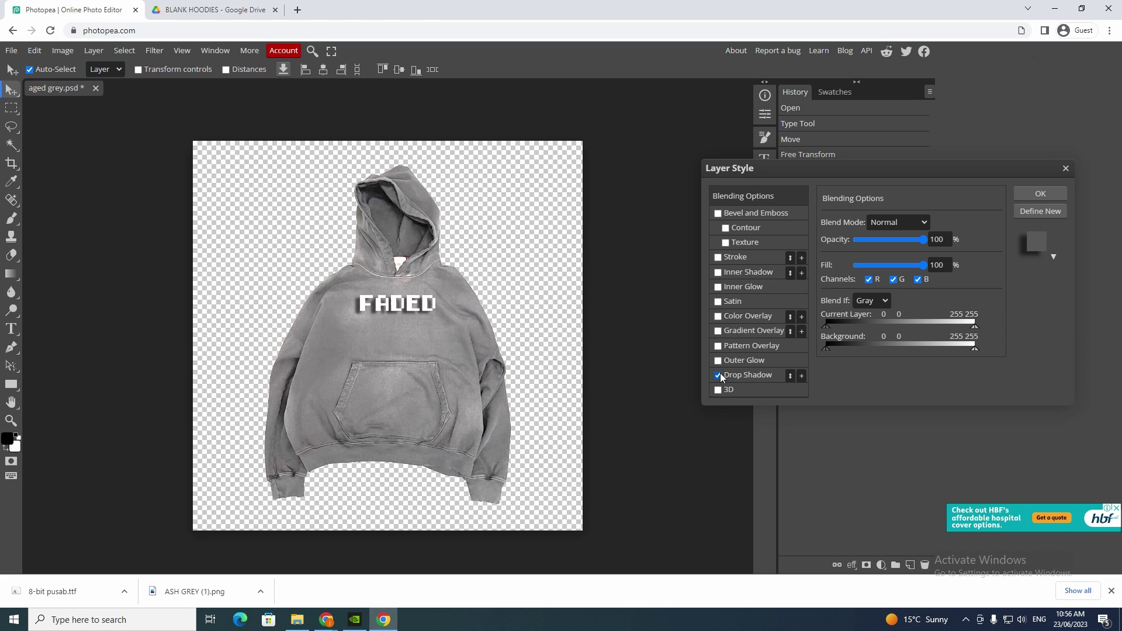
click(718, 375)
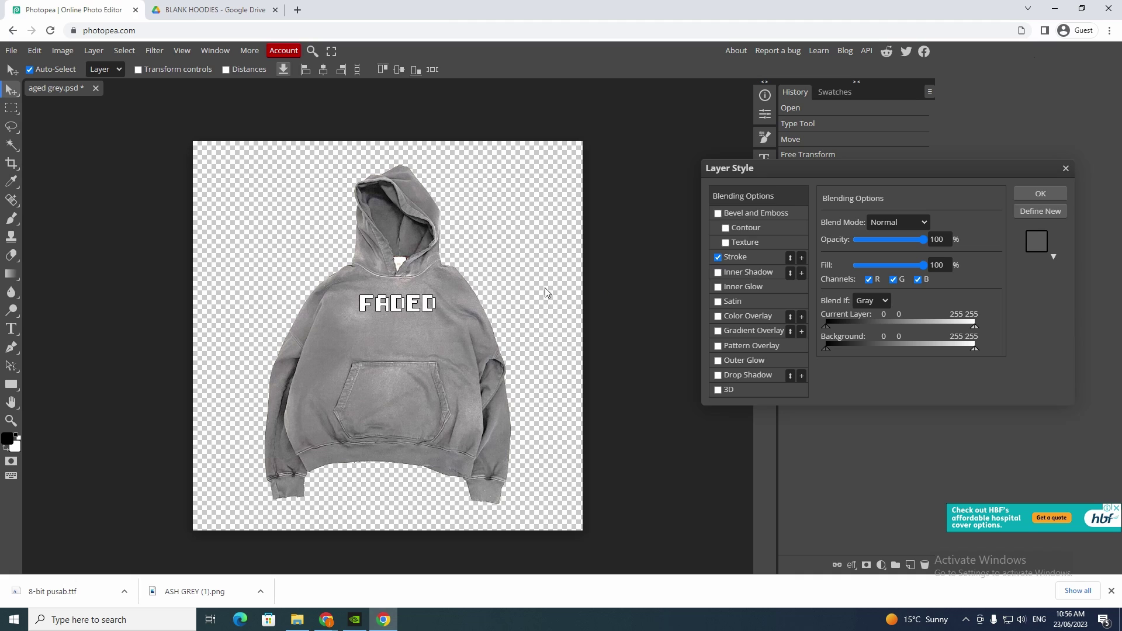
Thicken a Stroke on FADED and try Pattern Overlay and Inner Shadow, removing both
click(738, 259)
drag(858, 225, 862, 225)
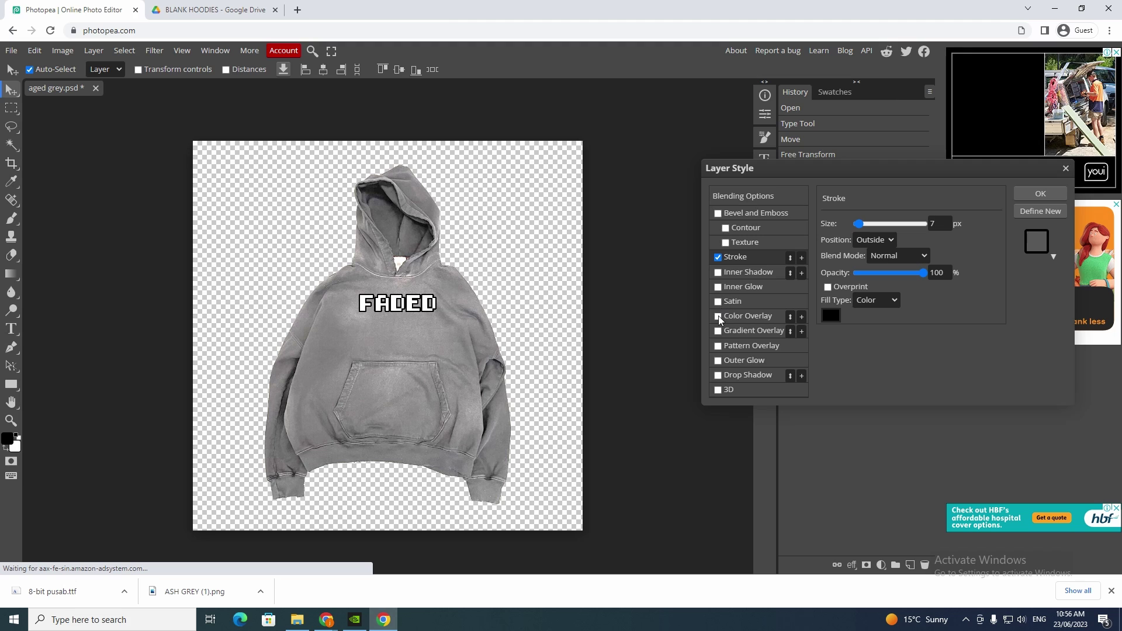
click(718, 346)
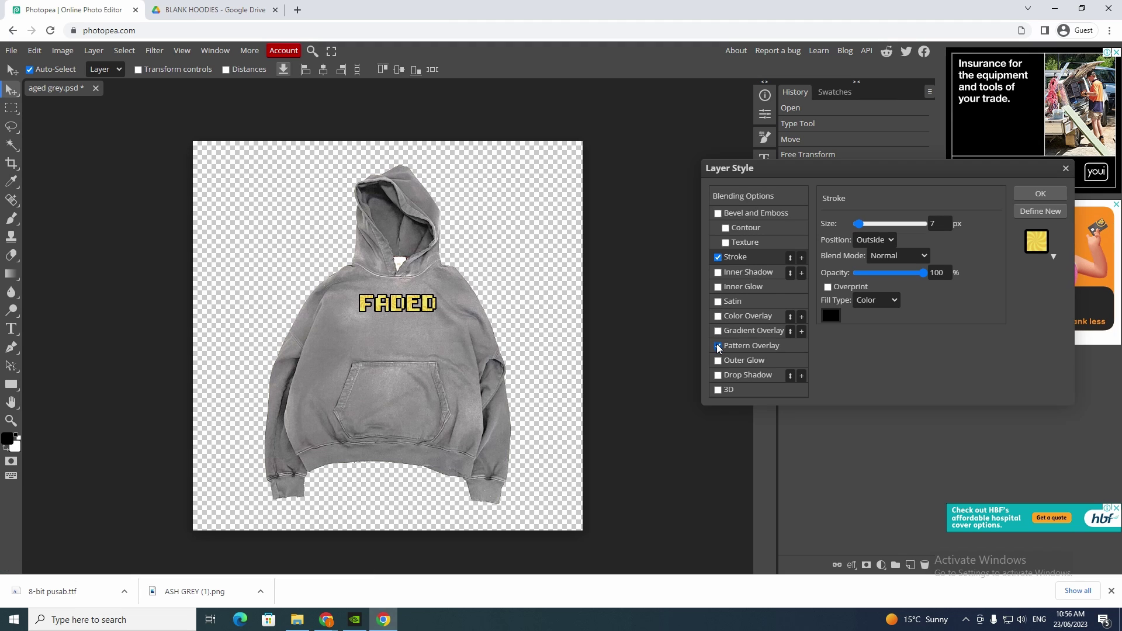
click(719, 346)
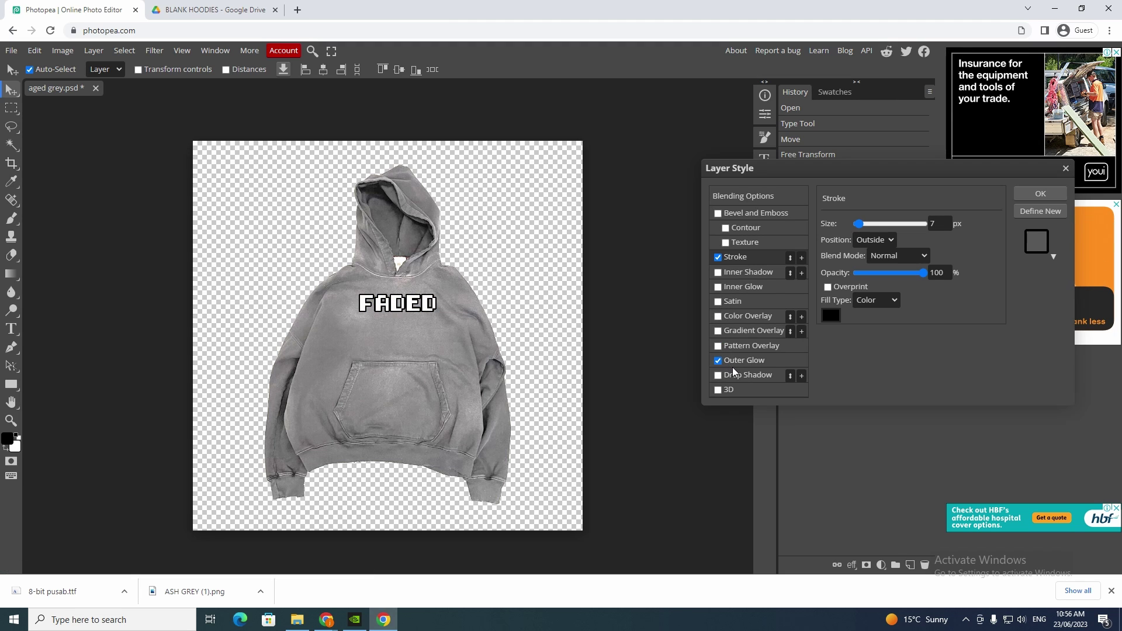
click(718, 287)
click(718, 273)
click(719, 273)
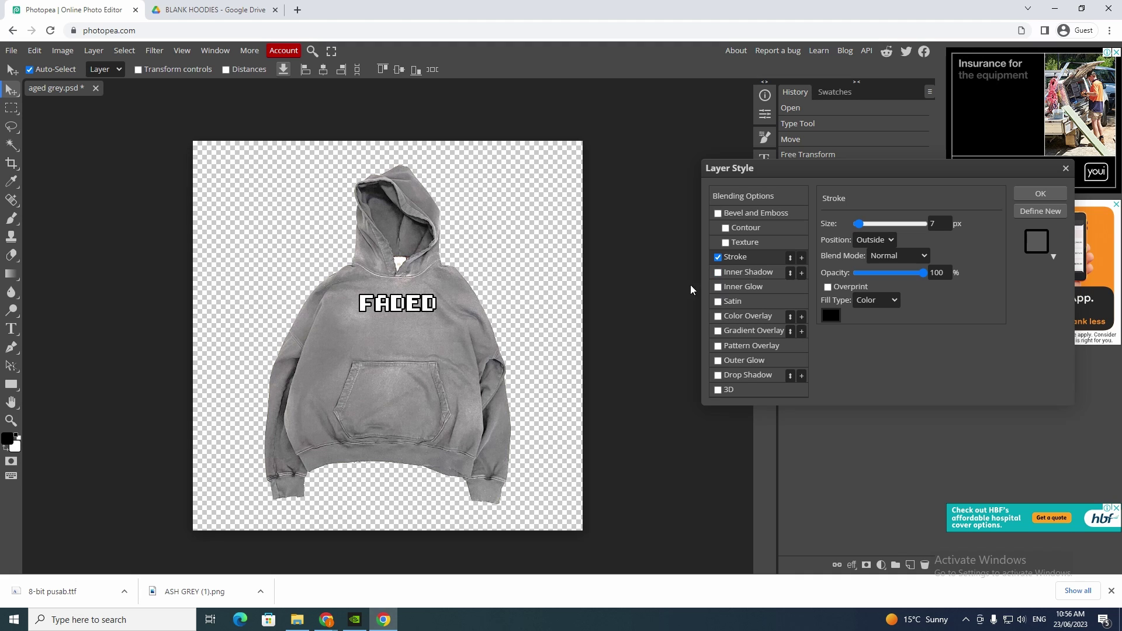
Remove the stroke, test a black overlay at 82% opacity, clear it and confirm the styles
drag(843, 181, 788, 185)
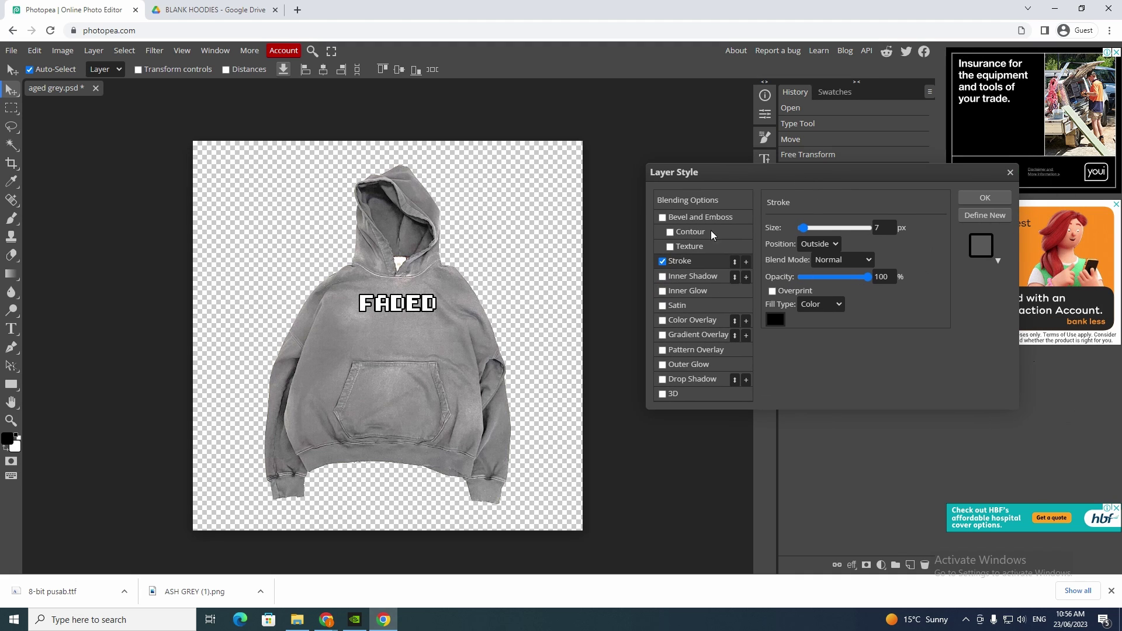
click(662, 261)
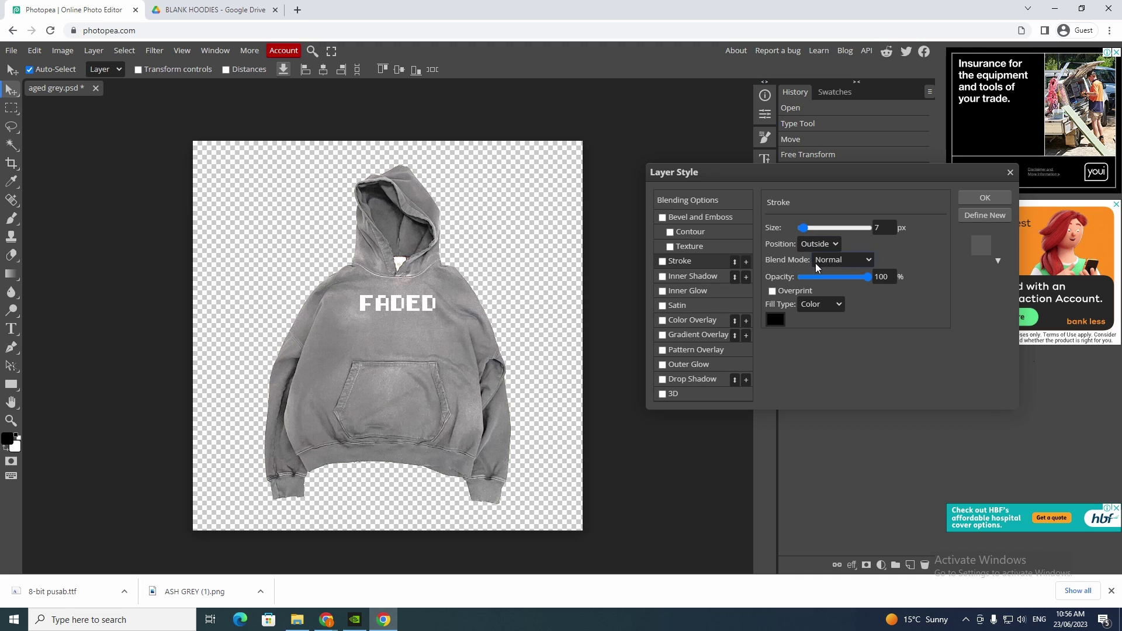
click(699, 323)
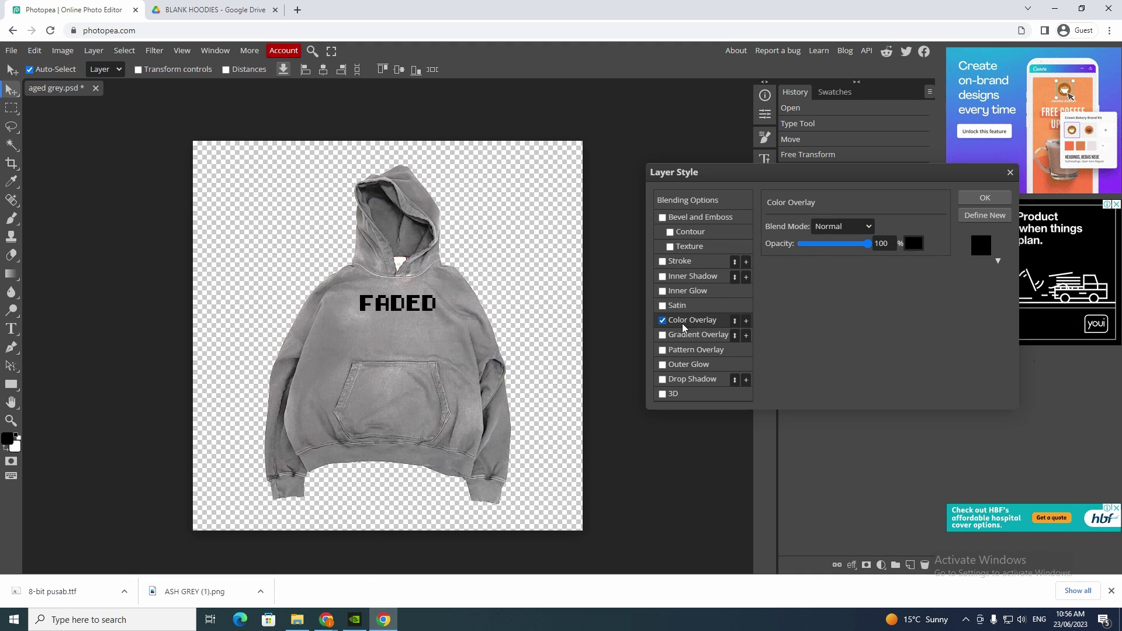
mouse_move(868, 246)
mouse_down()
mouse_move(857, 247)
mouse_move(874, 246)
mouse_up()
click(663, 320)
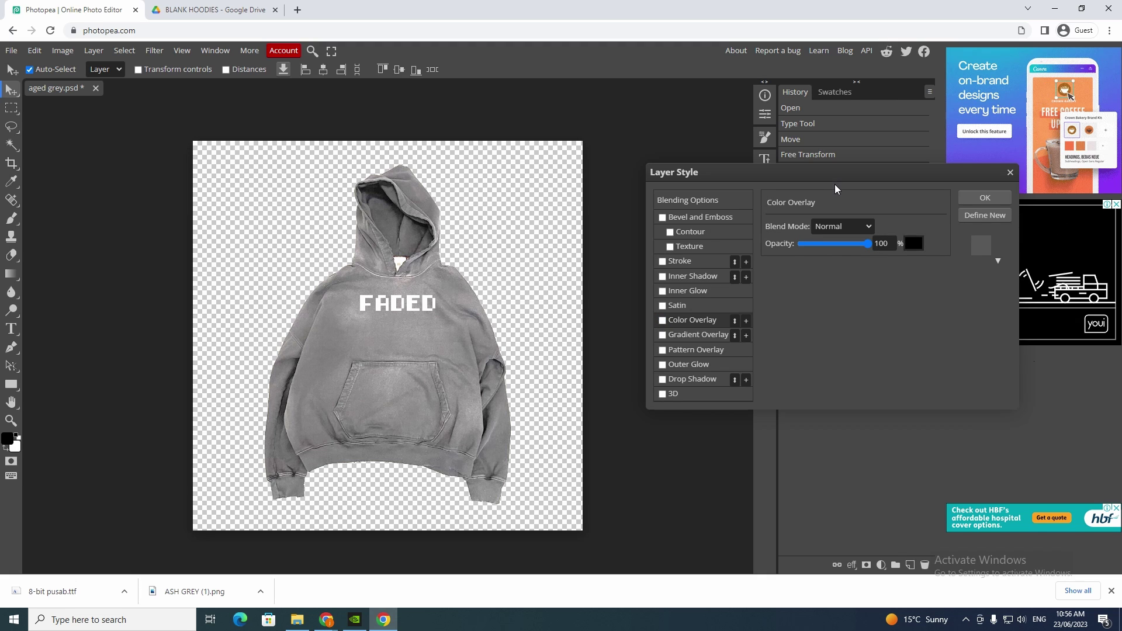
drag(834, 184, 806, 187)
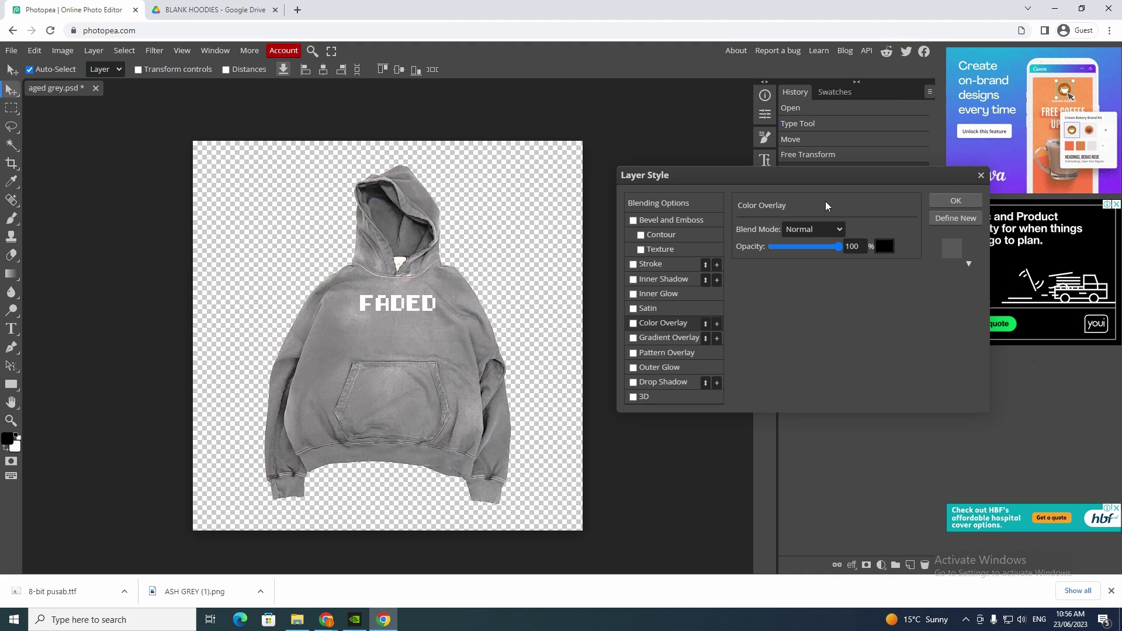
click(958, 202)
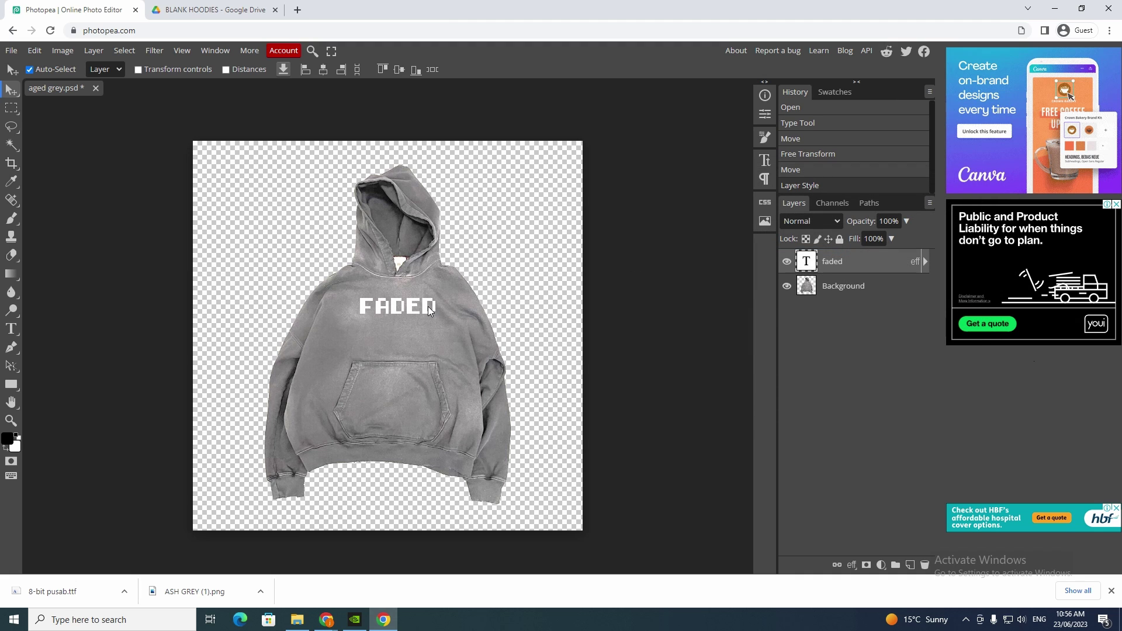
Nudge FADED slightly up and right, then open a new browser tab
drag(428, 307, 405, 309)
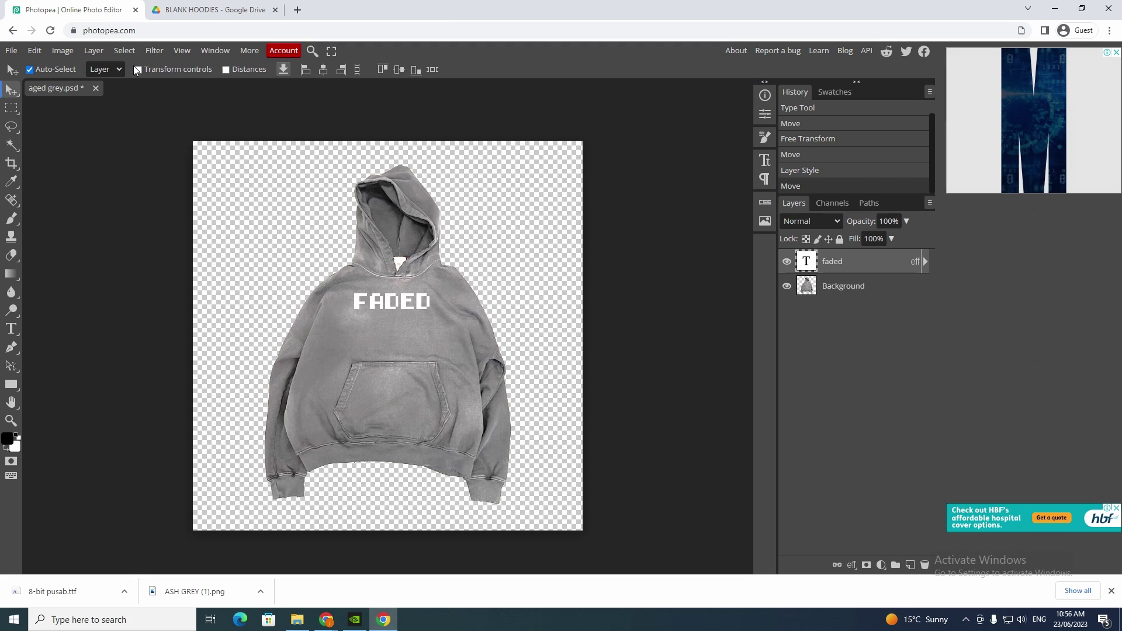
click(297, 9)
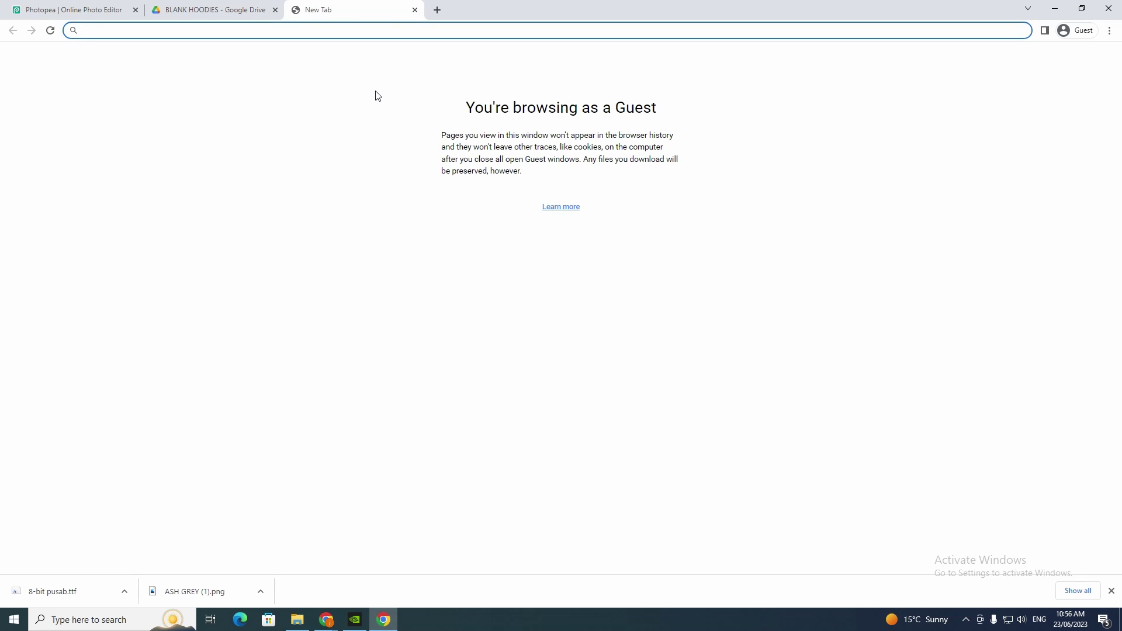
text(p)
key(BackSpace)
Search Google Images for 'pixel stoner character', copy the pixel Shaggy image, and return to Photopea
text(p)
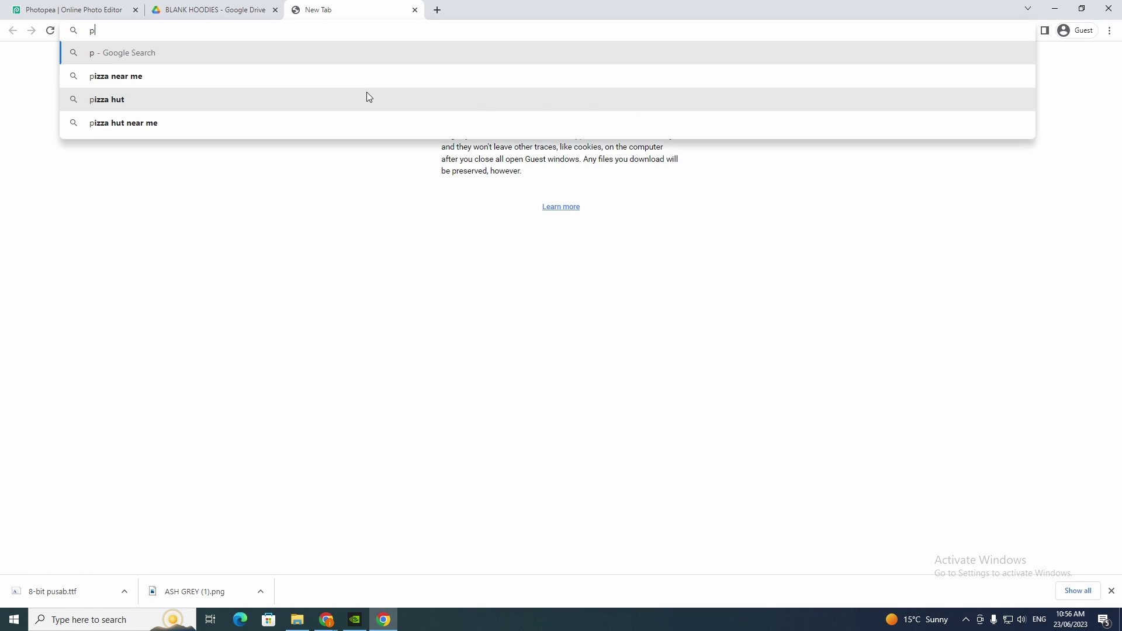
text(ixel)
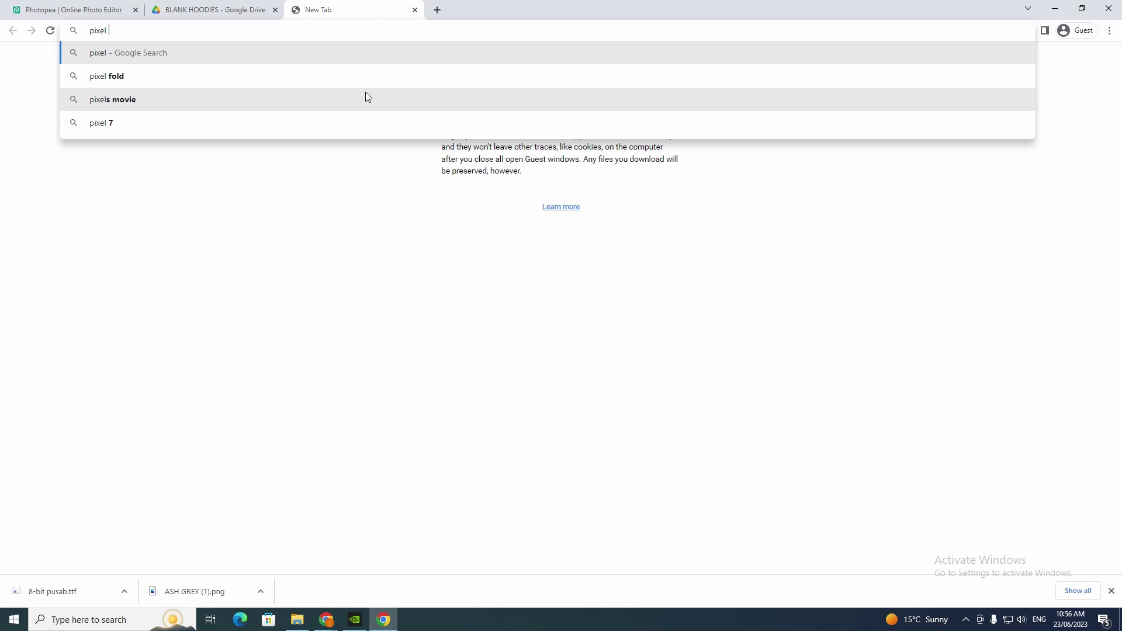
text( stoned charachter)
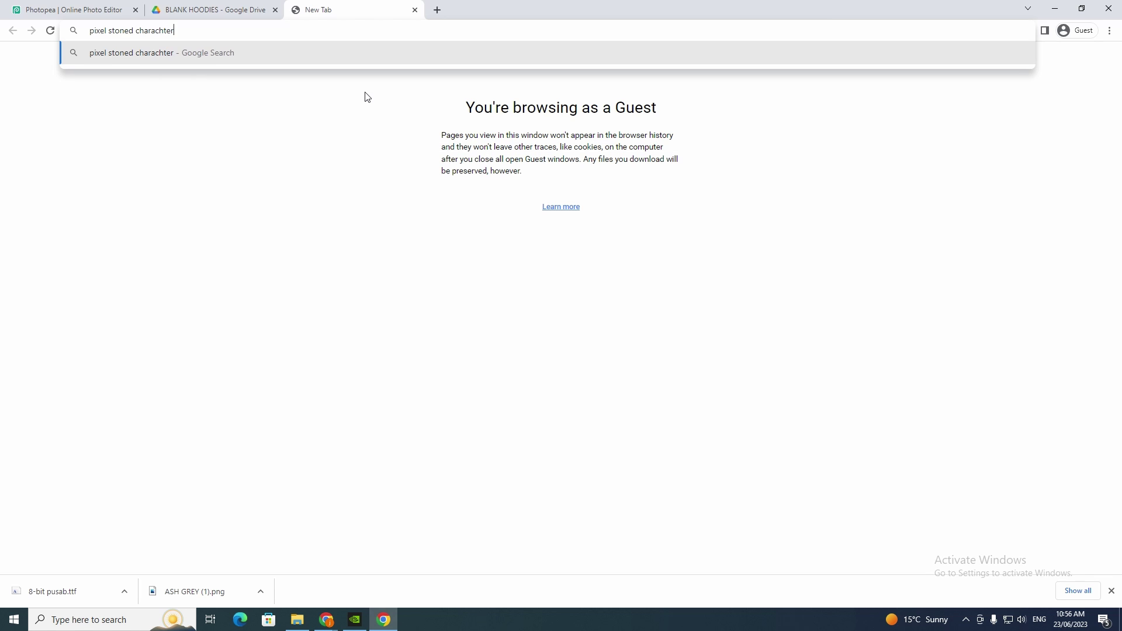
key(Return)
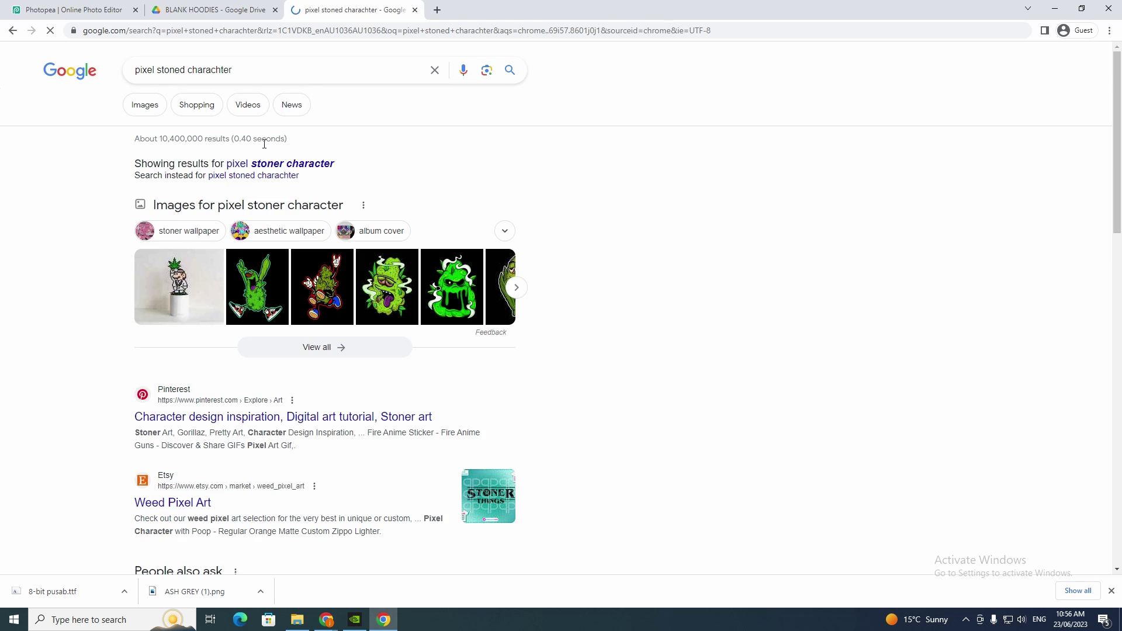
click(156, 112)
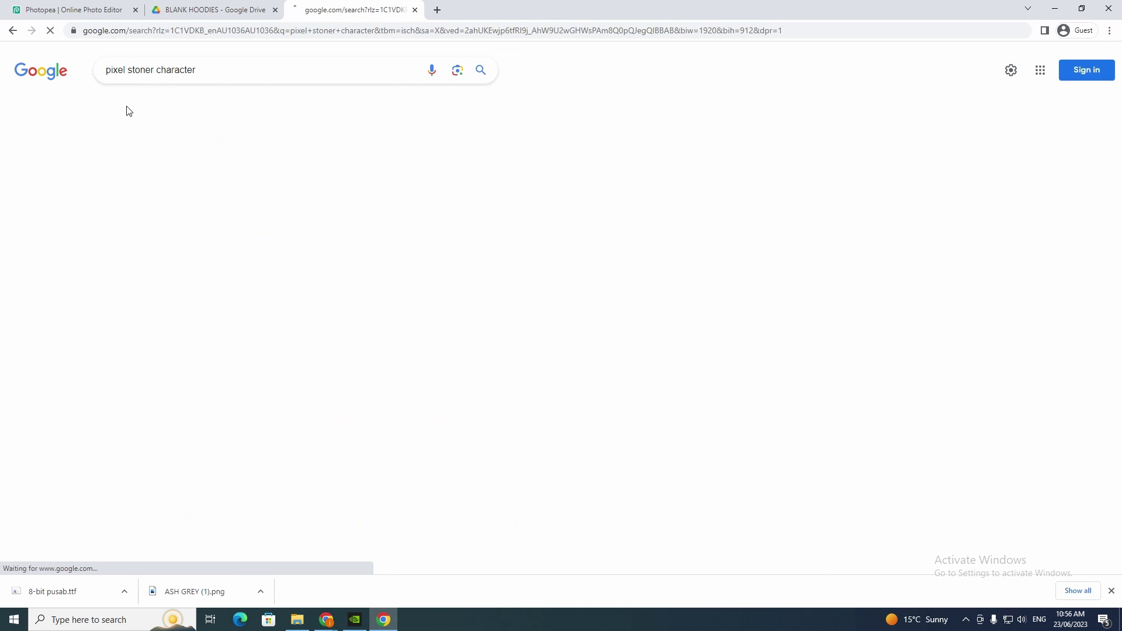
scroll(402, 192, down, 4)
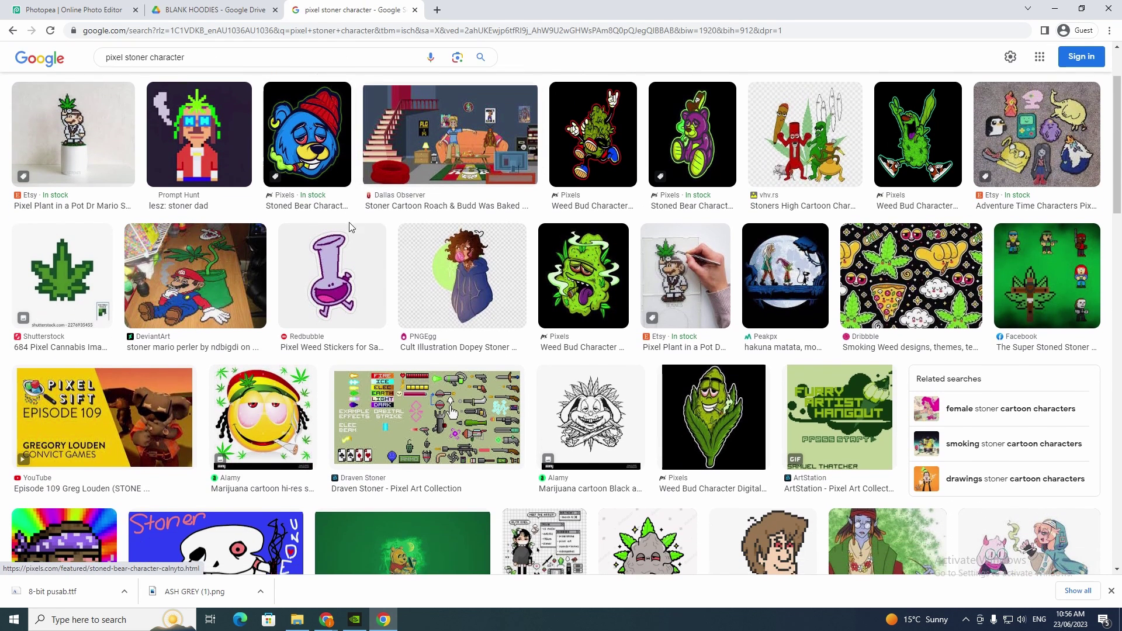
scroll(353, 263, down, 1)
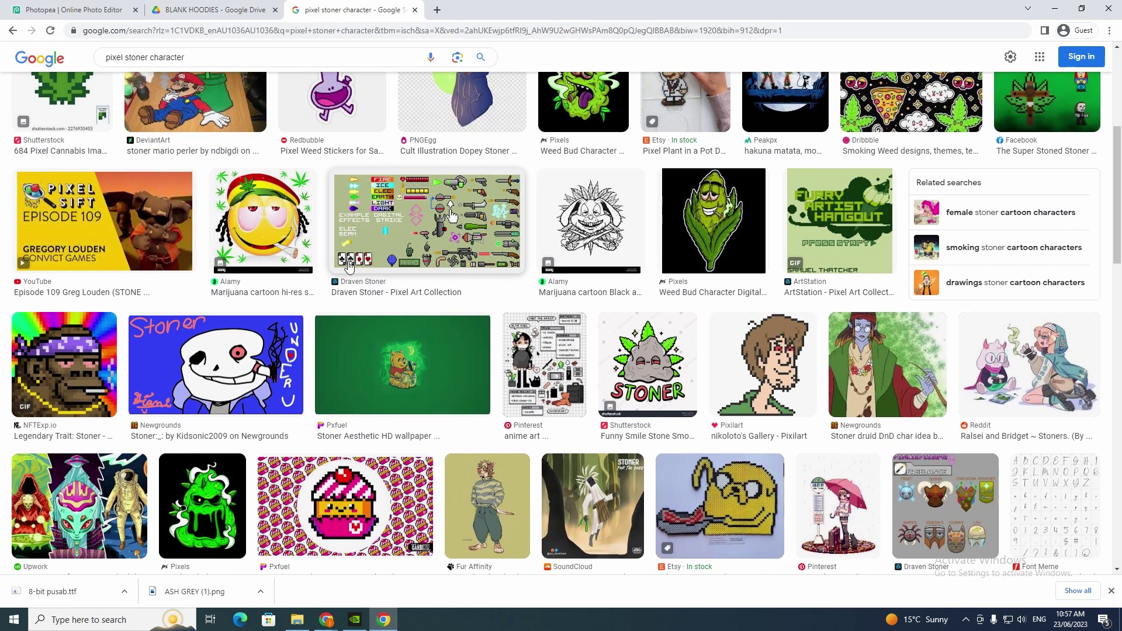
click(777, 365)
right_click(864, 301)
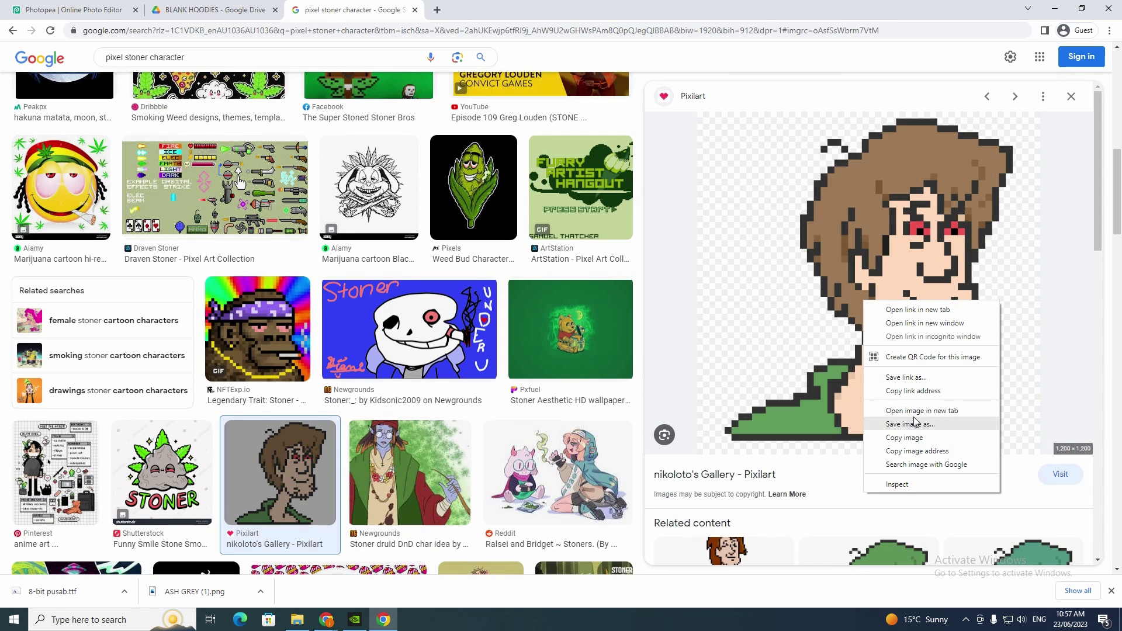
click(914, 446)
click(234, 10)
Paste the Shaggy pixel image onto the hoodie and scale it down to a tiny size
click(80, 5)
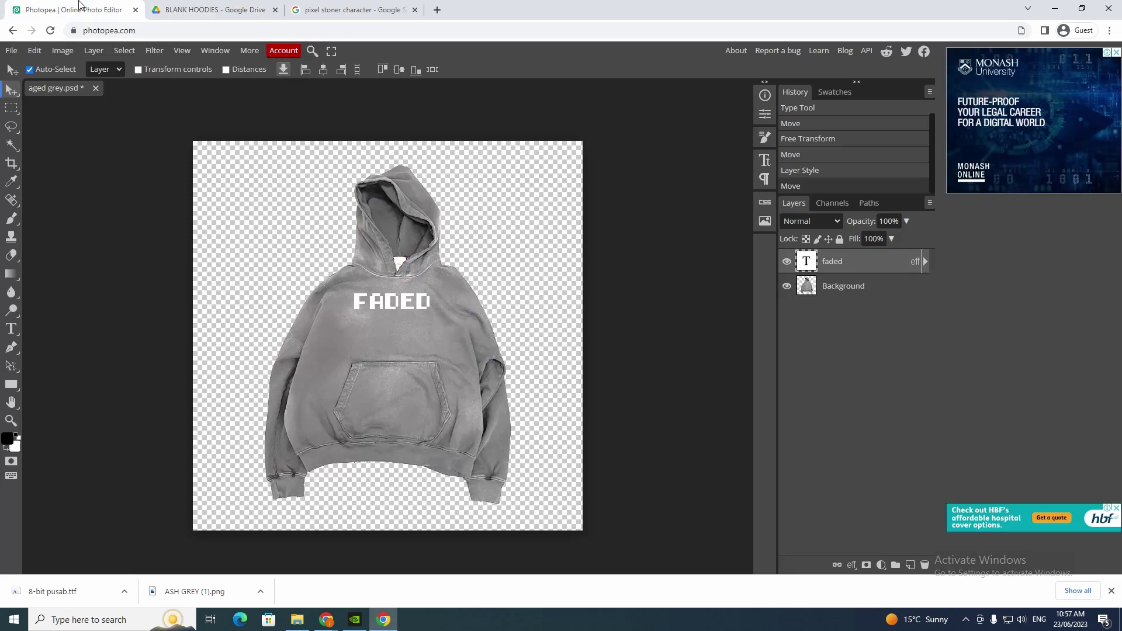
key(ctrl+v)
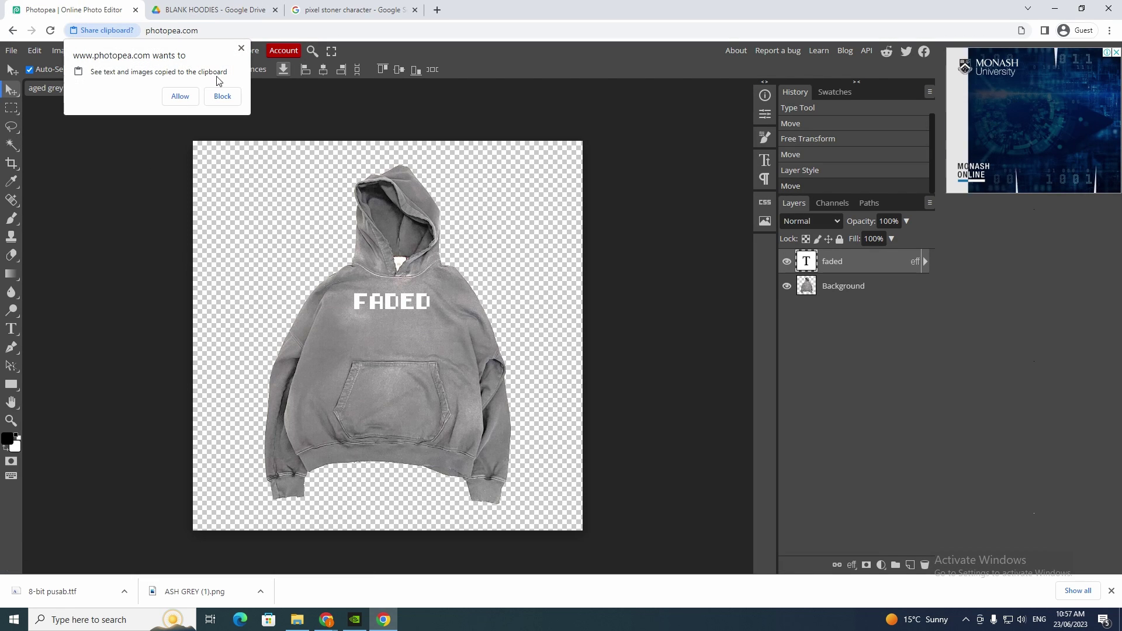
click(180, 95)
drag(401, 296, 443, 363)
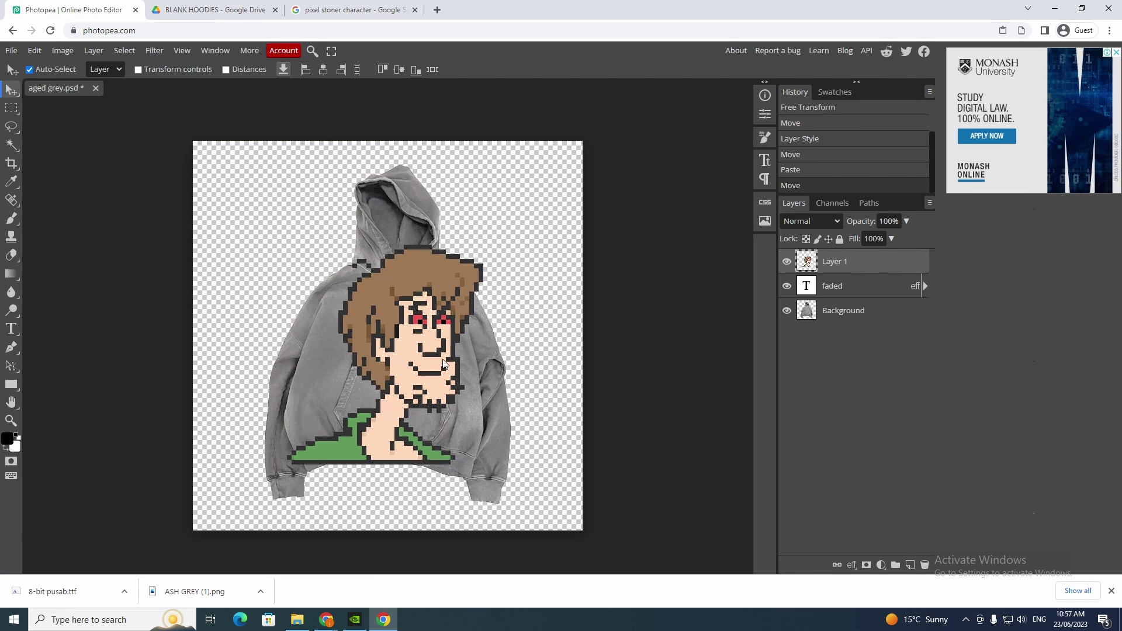
key(ctrl+t)
drag(498, 240, 337, 363)
click(13, 91)
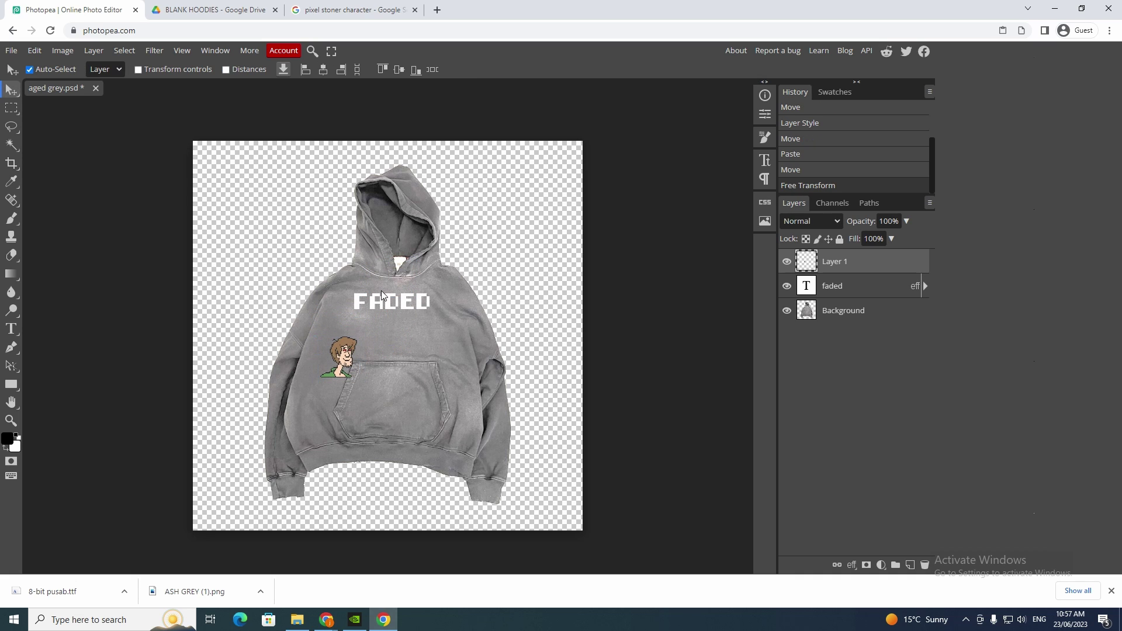
Lower the FADED text and set the character just above it, shrunk to about 77%
drag(387, 297, 390, 321)
drag(336, 368, 397, 306)
key(ctrl+t)
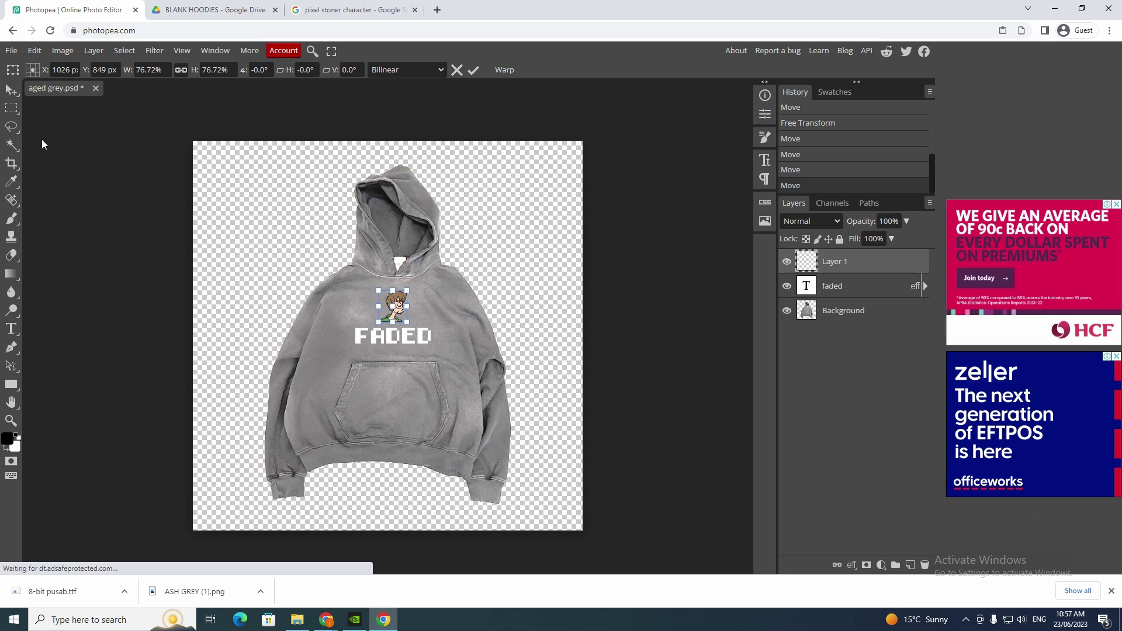
key(Return)
drag(407, 340, 403, 303)
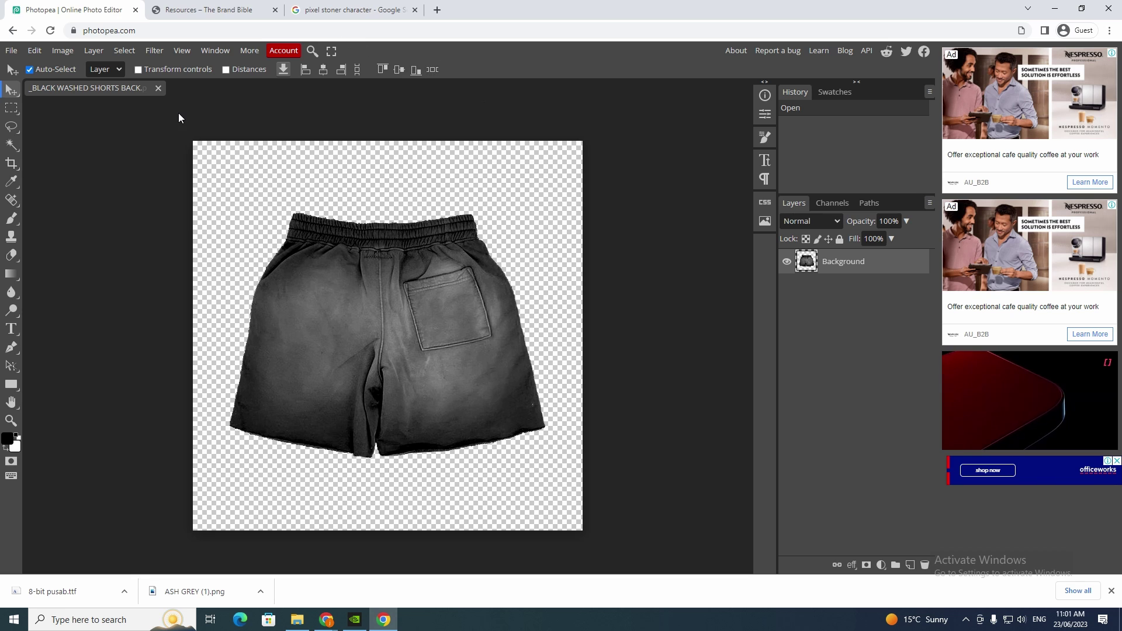
Go to the Brand Bible resources page and open its FONTS page
click(351, 7)
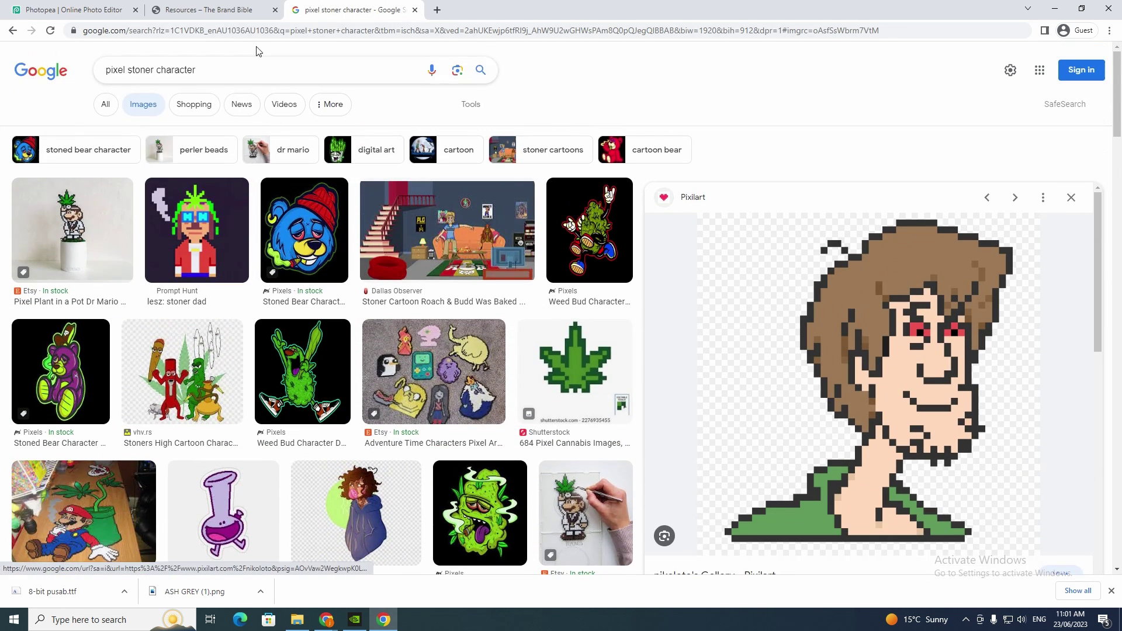
click(226, 8)
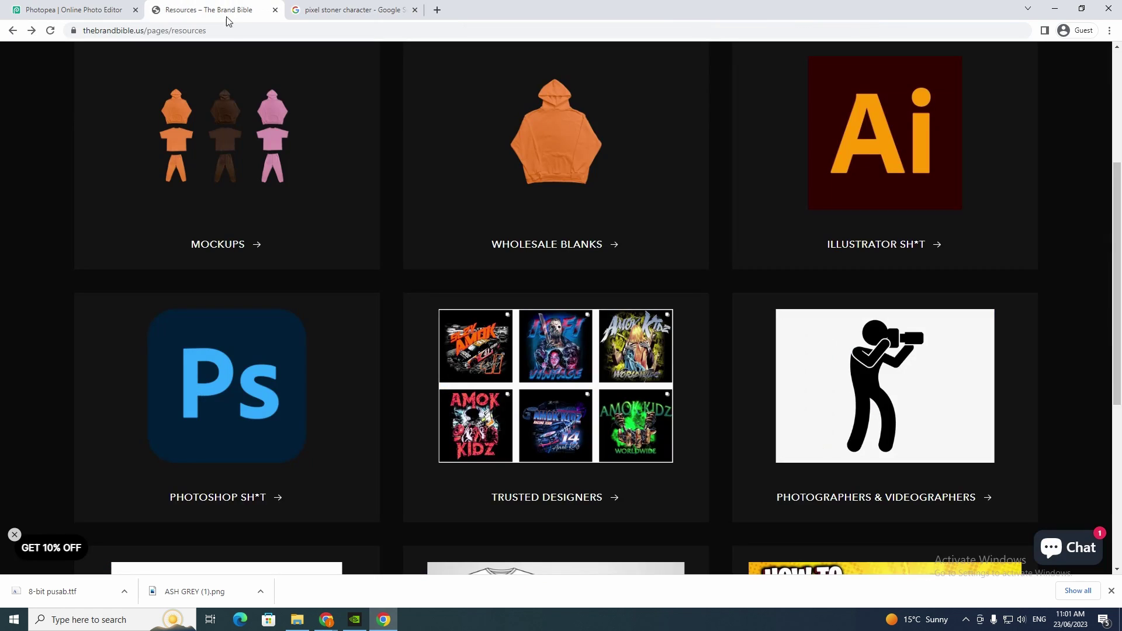
scroll(286, 234, up, 4)
scroll(311, 185, down, 10)
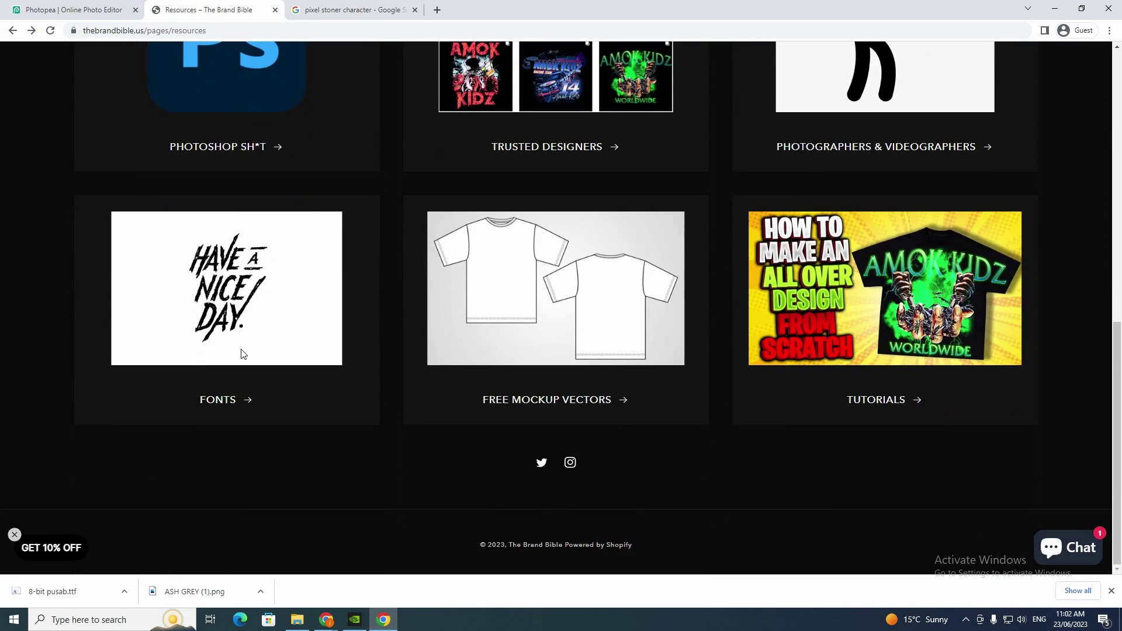
click(230, 399)
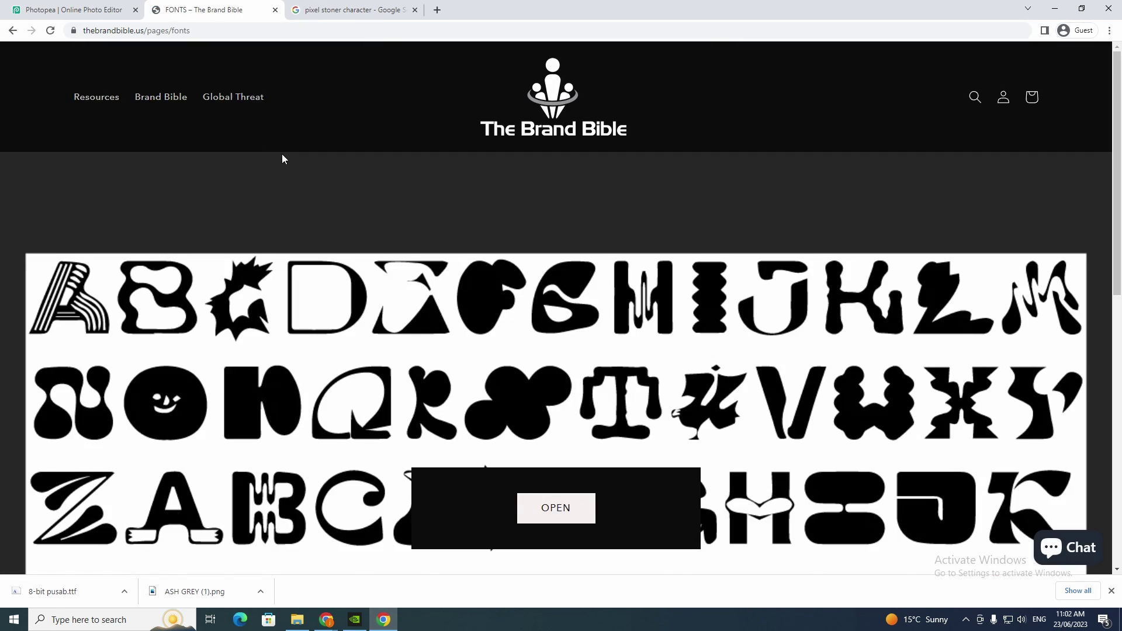
scroll(282, 153, down, 3)
Follow the font specimen to the Drive folder, preview the fonts, and download Friday13 Bonus NFI.otf
click(393, 294)
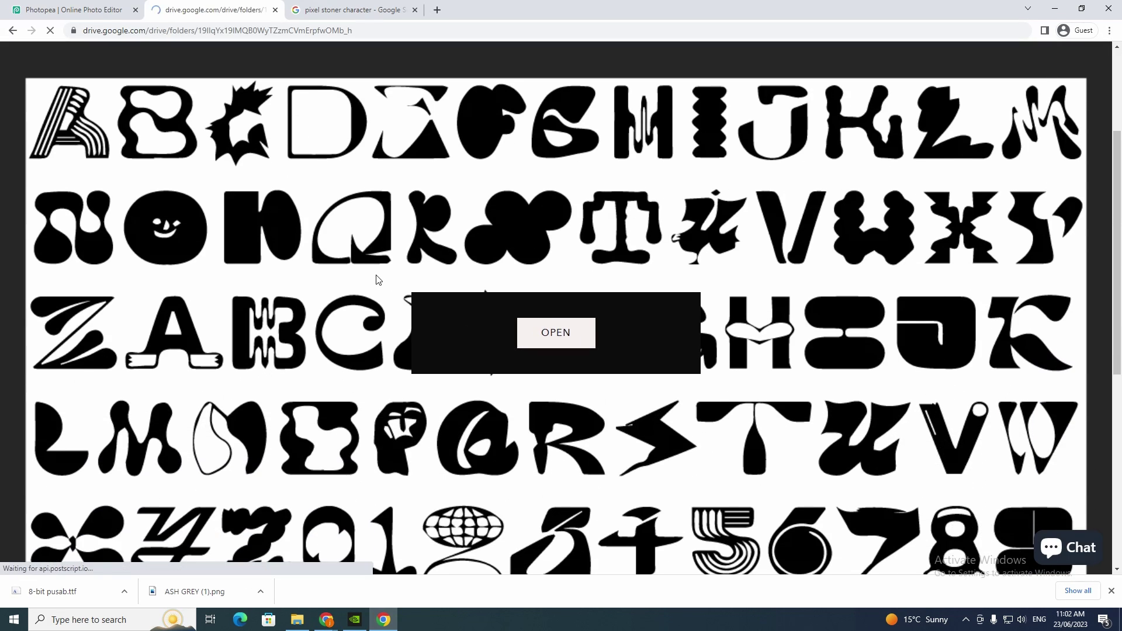
scroll(85, 218, down, 2)
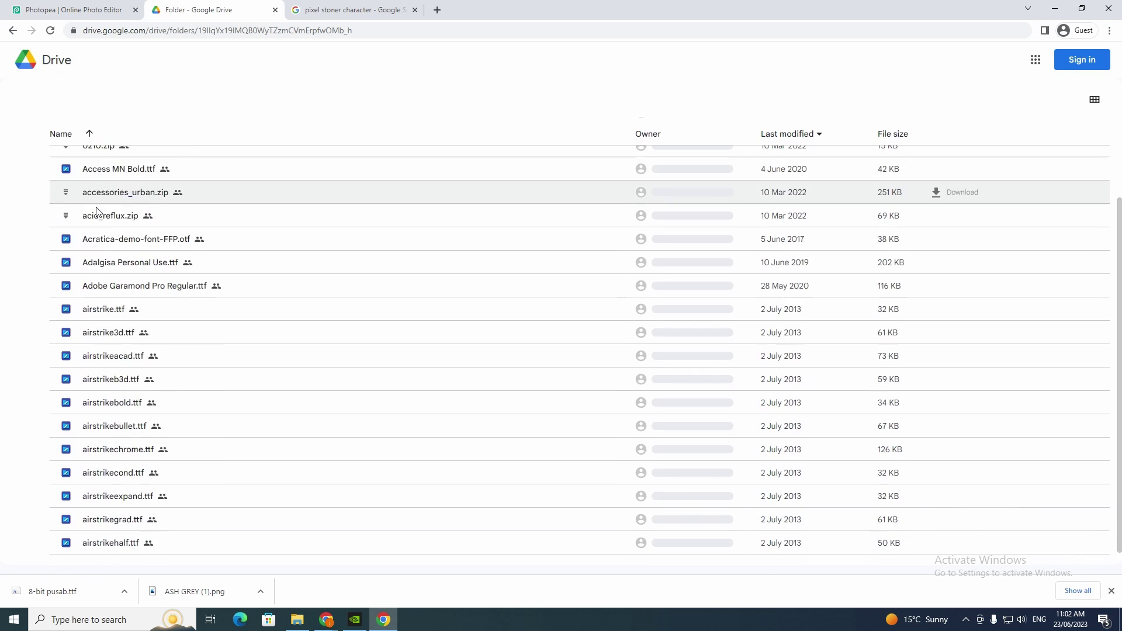
double_click(117, 332)
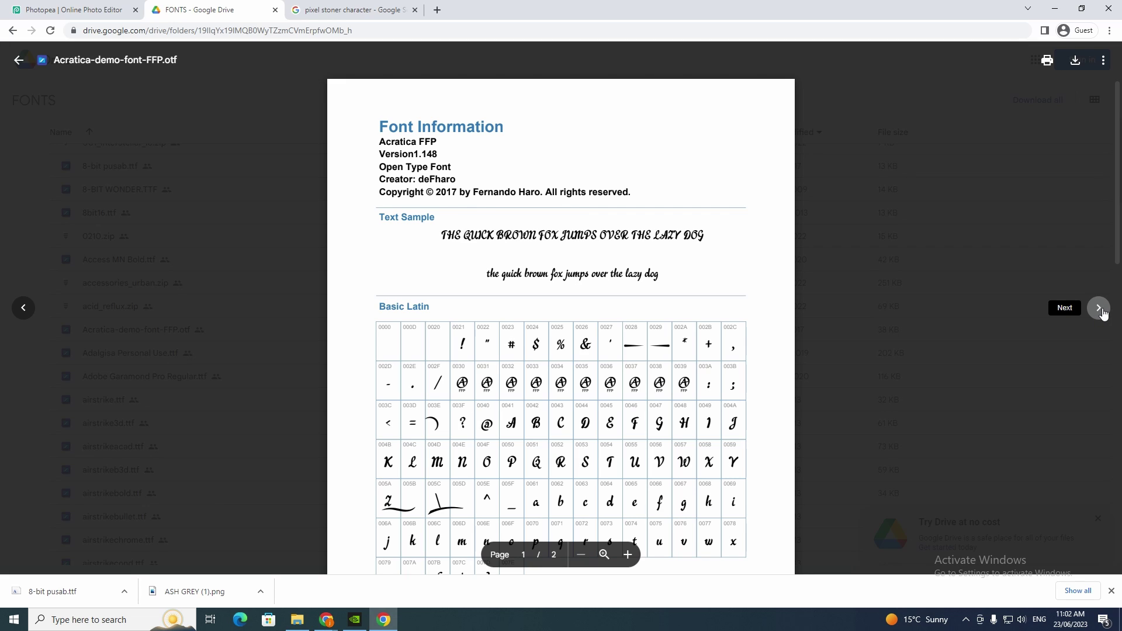
click(1099, 308)
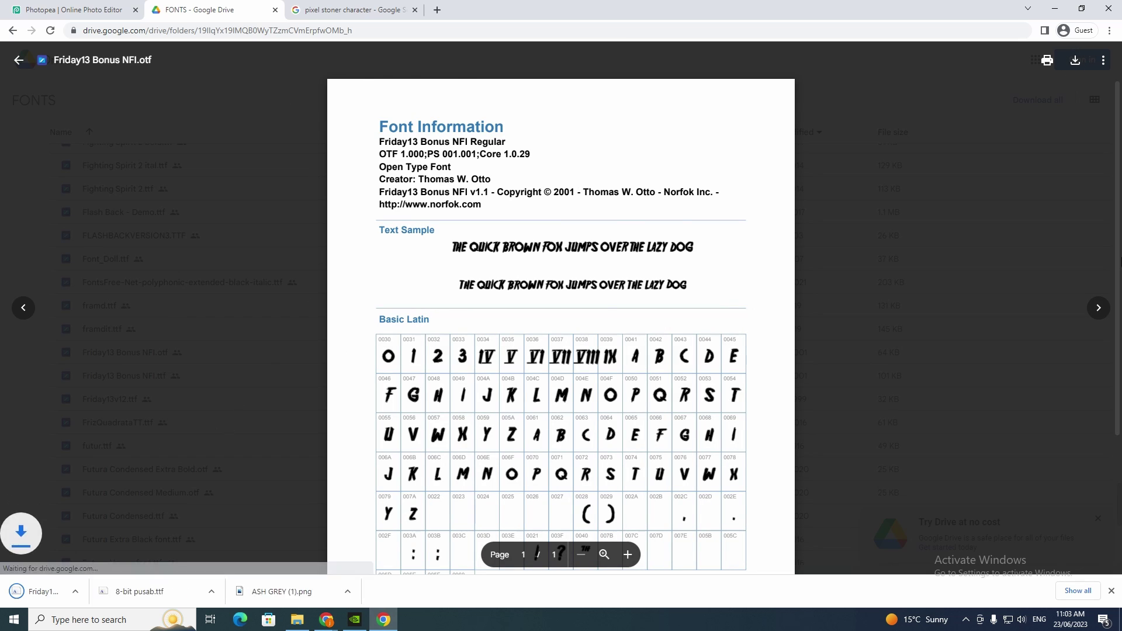
click(88, 10)
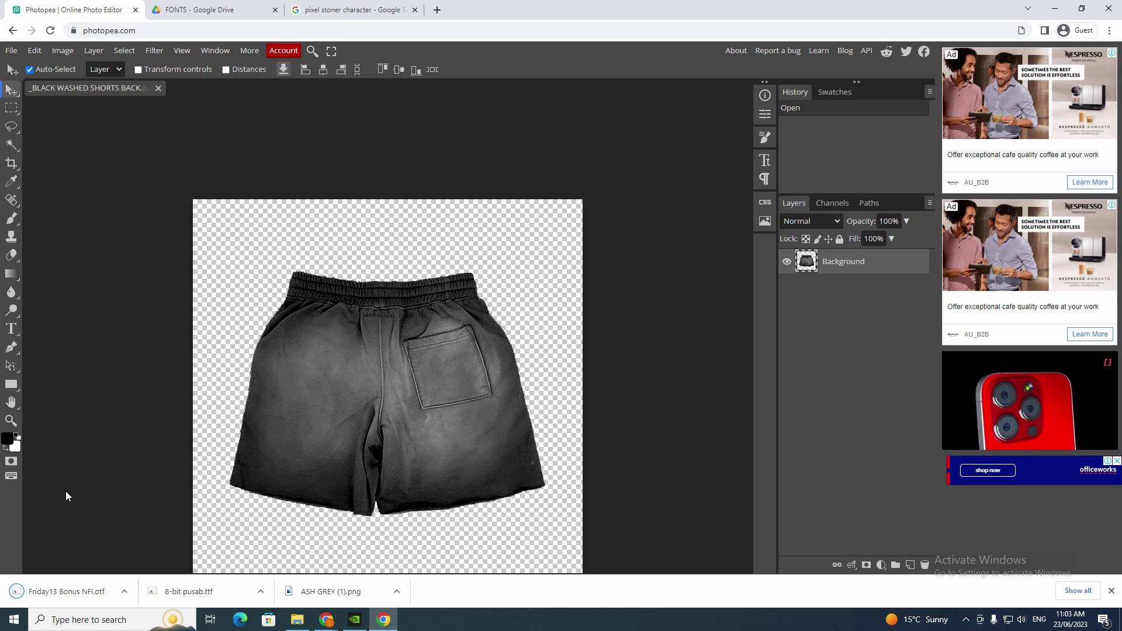
Load the Friday13 Bonus NFI font file from Downloads into Photopea's font list
click(11, 329)
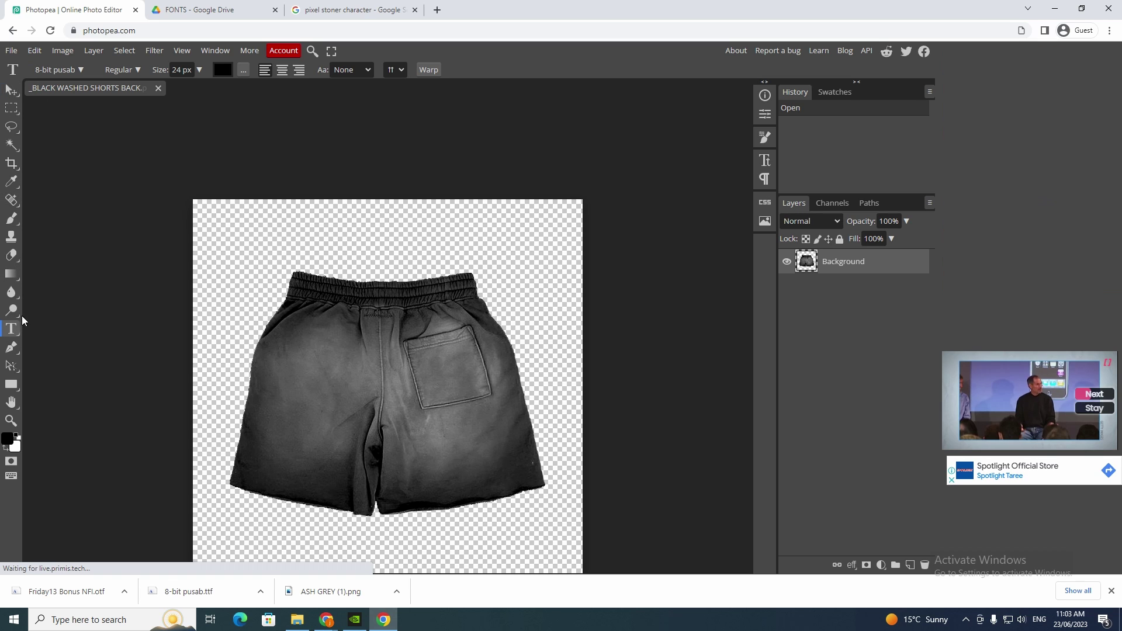
click(71, 69)
click(182, 86)
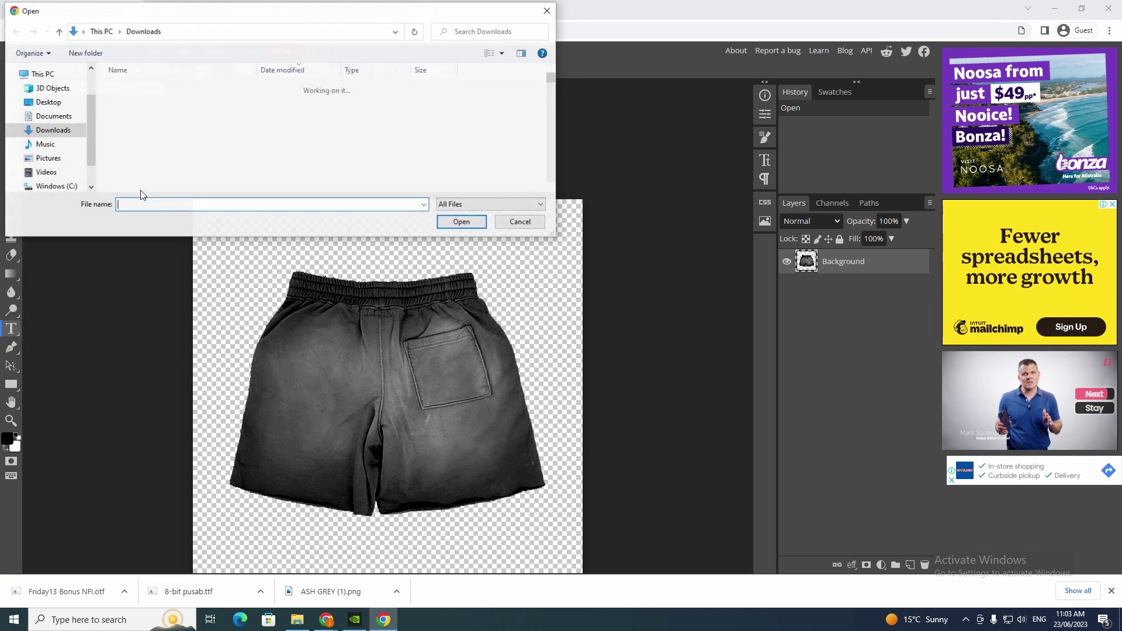
click(175, 104)
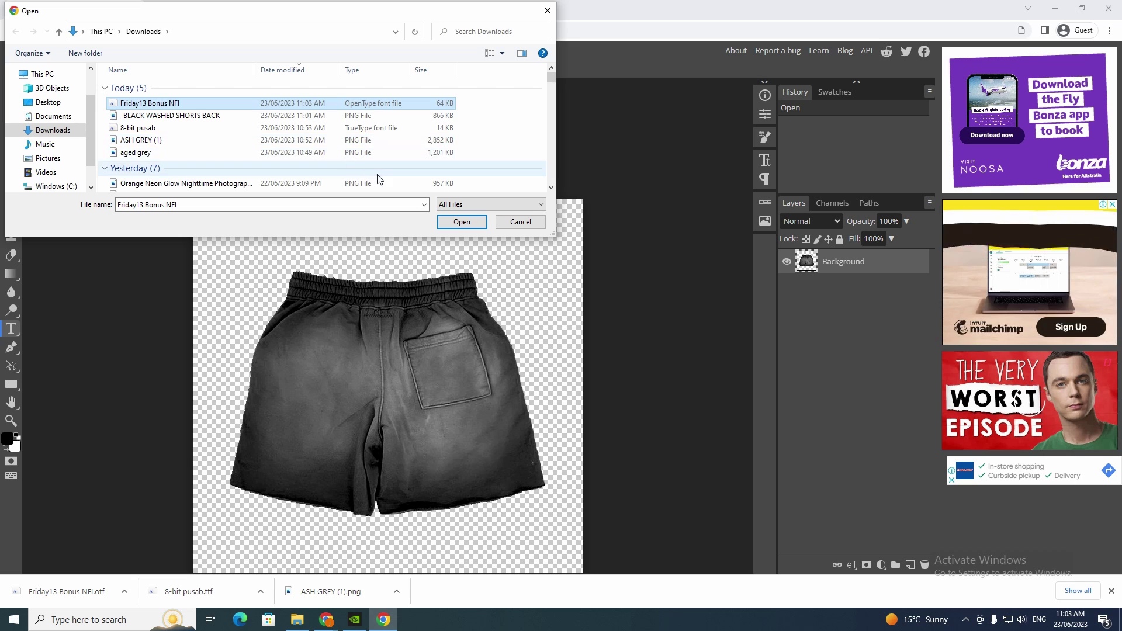
click(461, 222)
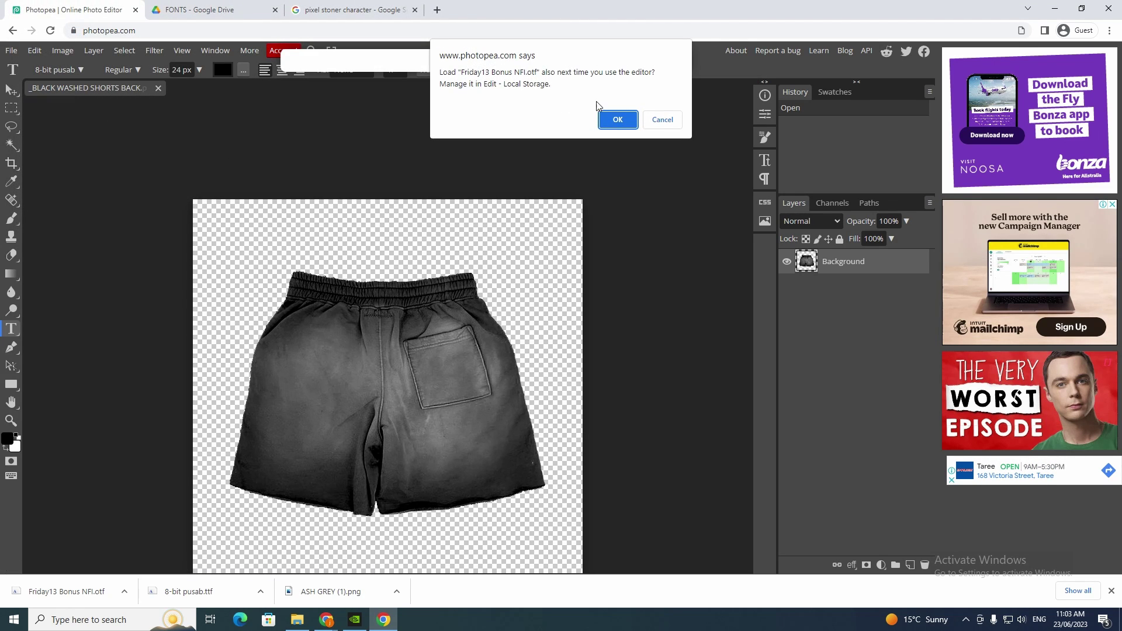
key(Return)
Set Friday13 Bonus NFI as the text font and start a text layer on the shorts
click(81, 70)
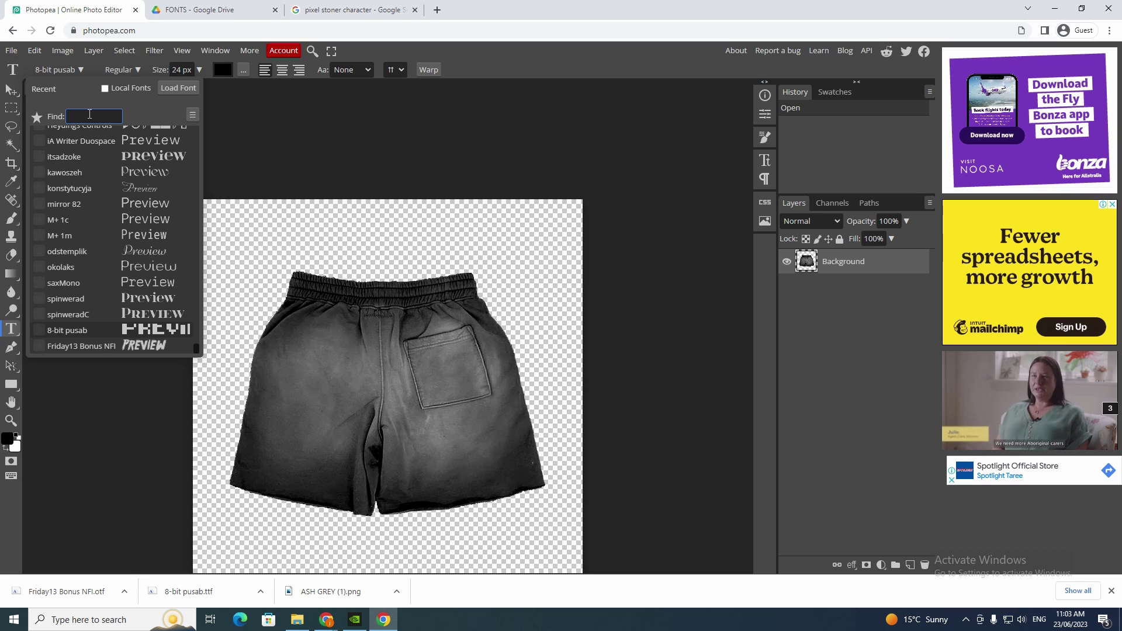
text(fri)
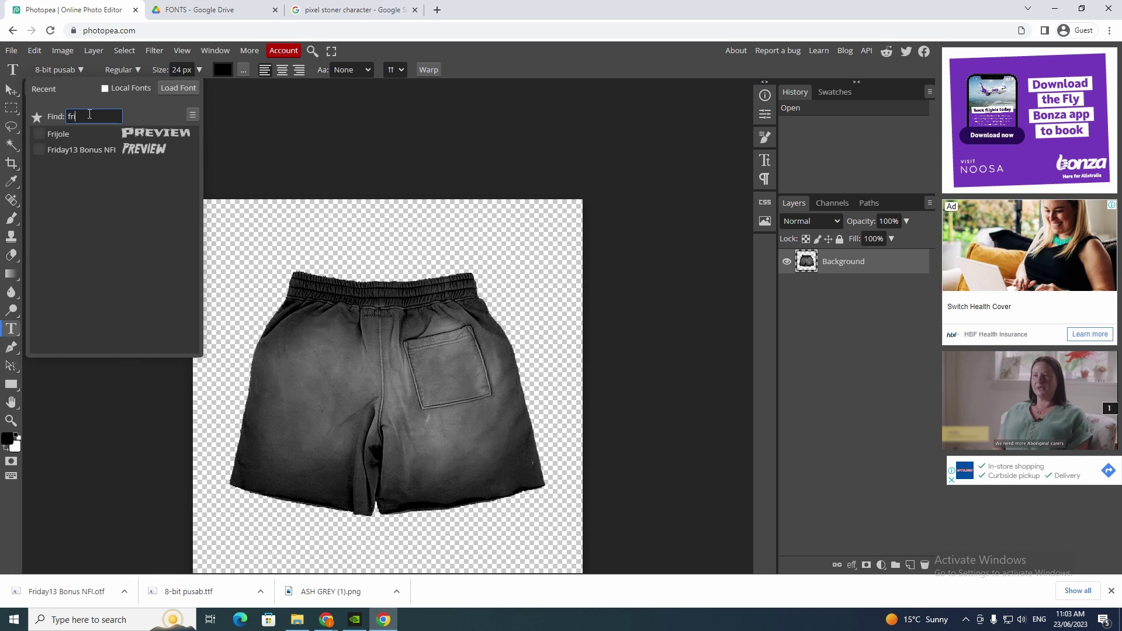
click(96, 151)
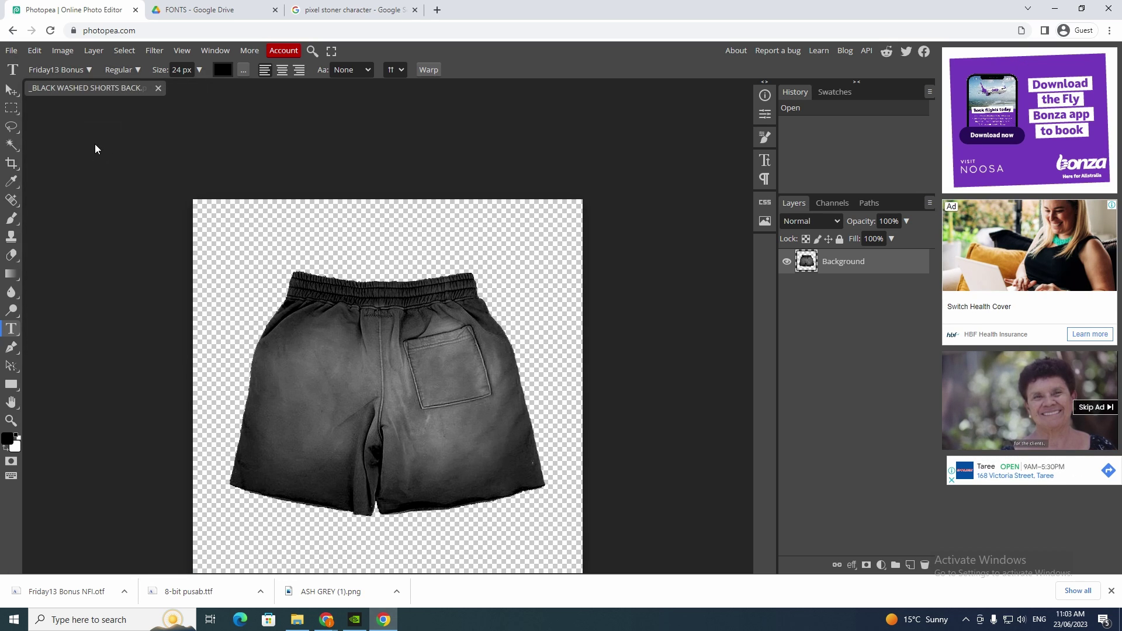
click(321, 343)
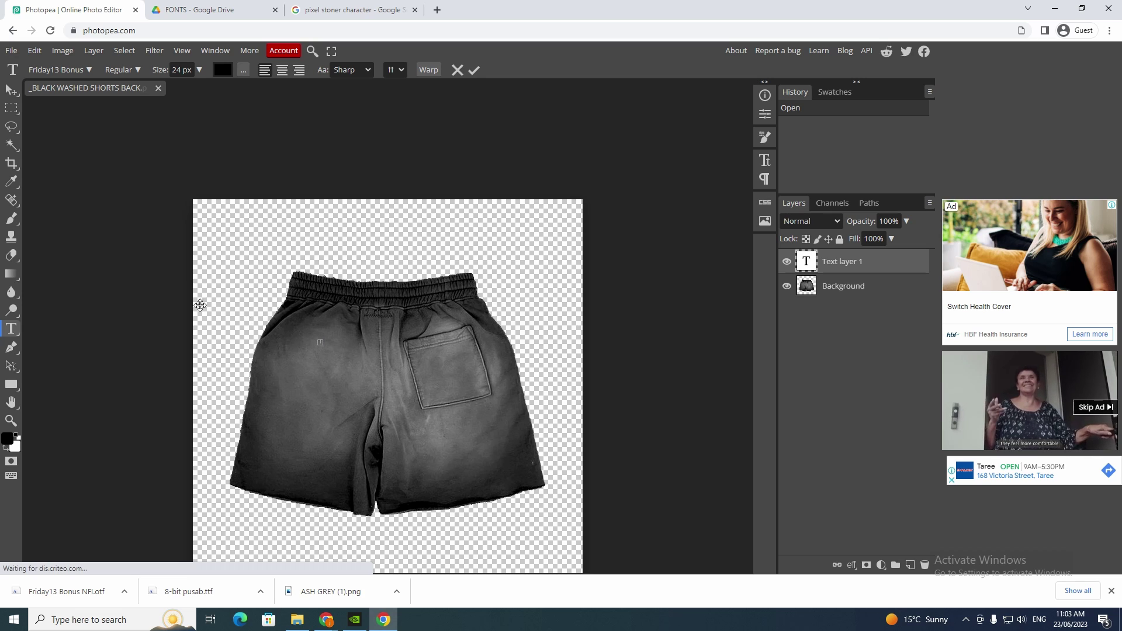
Set the text colour to pure red (ff0000) and the font size to 116 px
click(222, 69)
mouse_move(96, 155)
mouse_down()
mouse_move(142, 167)
mouse_move(240, 133)
mouse_move(222, 154)
mouse_up()
click(334, 166)
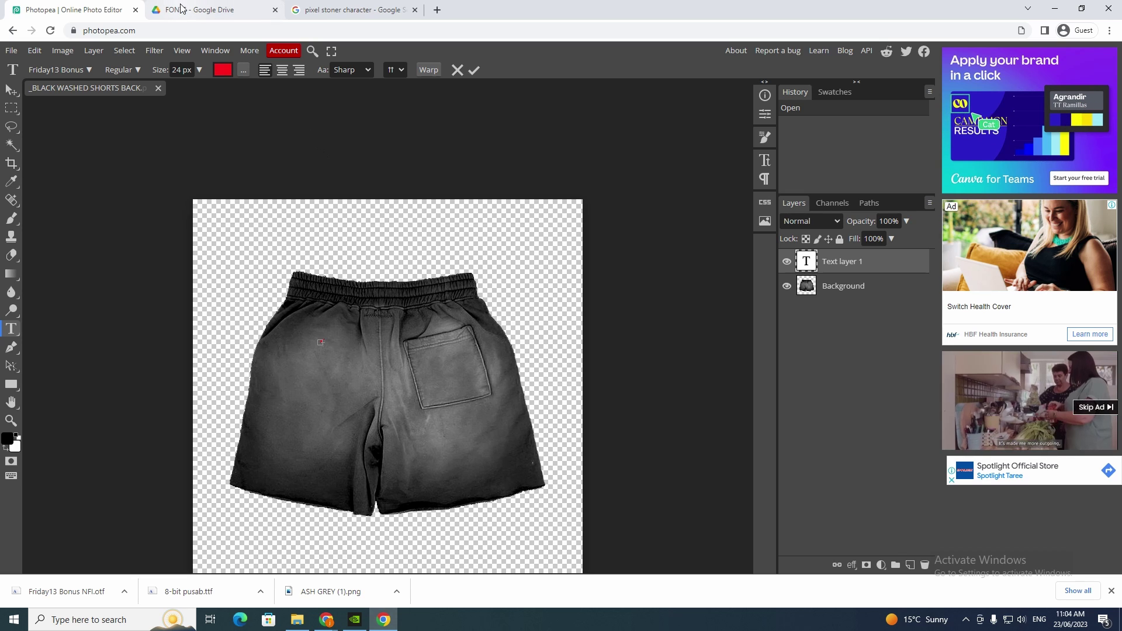
drag(177, 87, 210, 107)
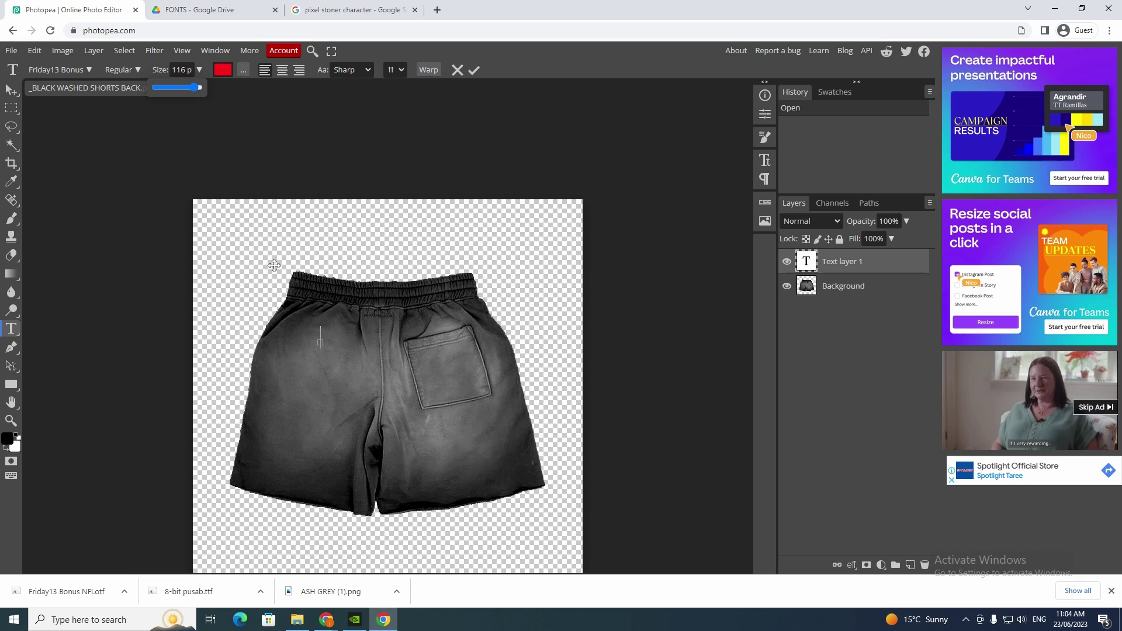
Type DEMON TIME at the left side of the shorts' waistband
click(11, 90)
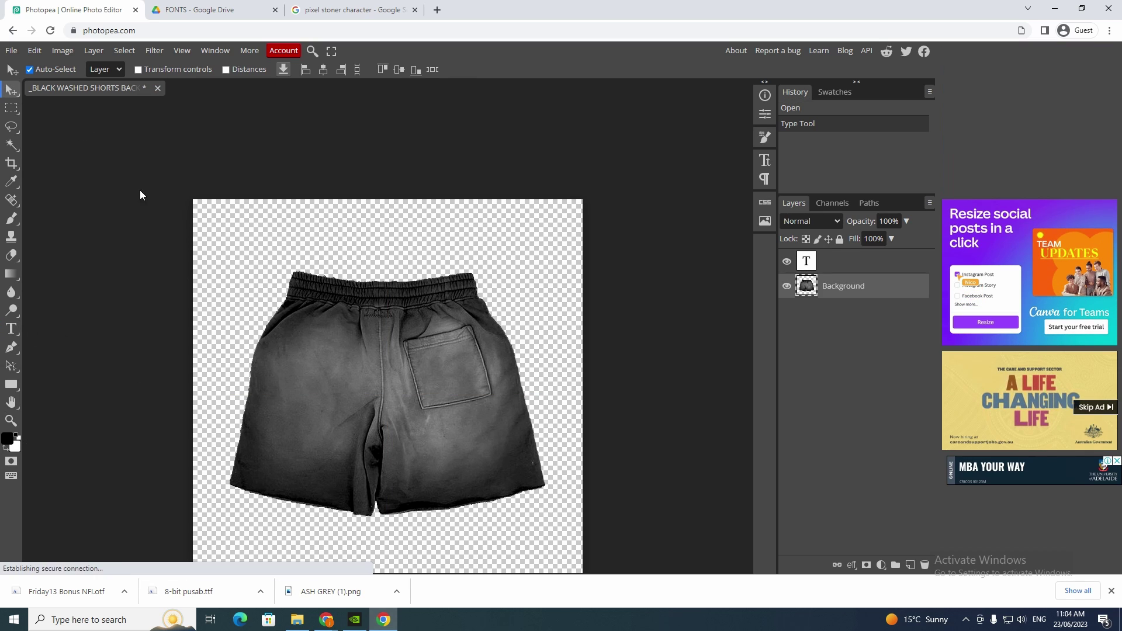
click(11, 329)
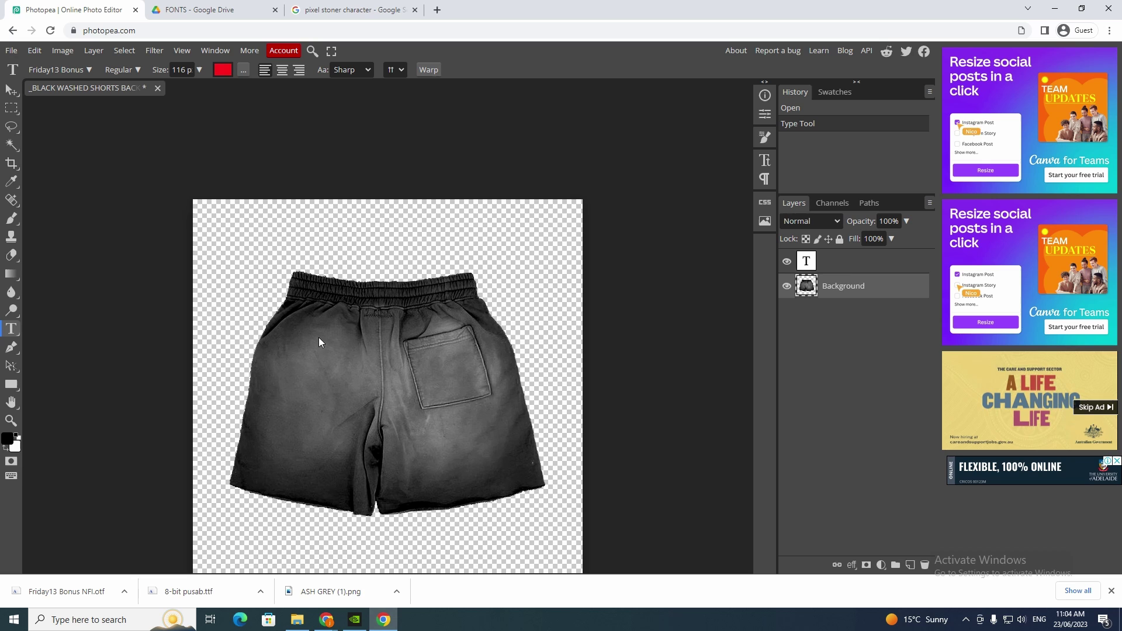
click(283, 315)
text(DEM)
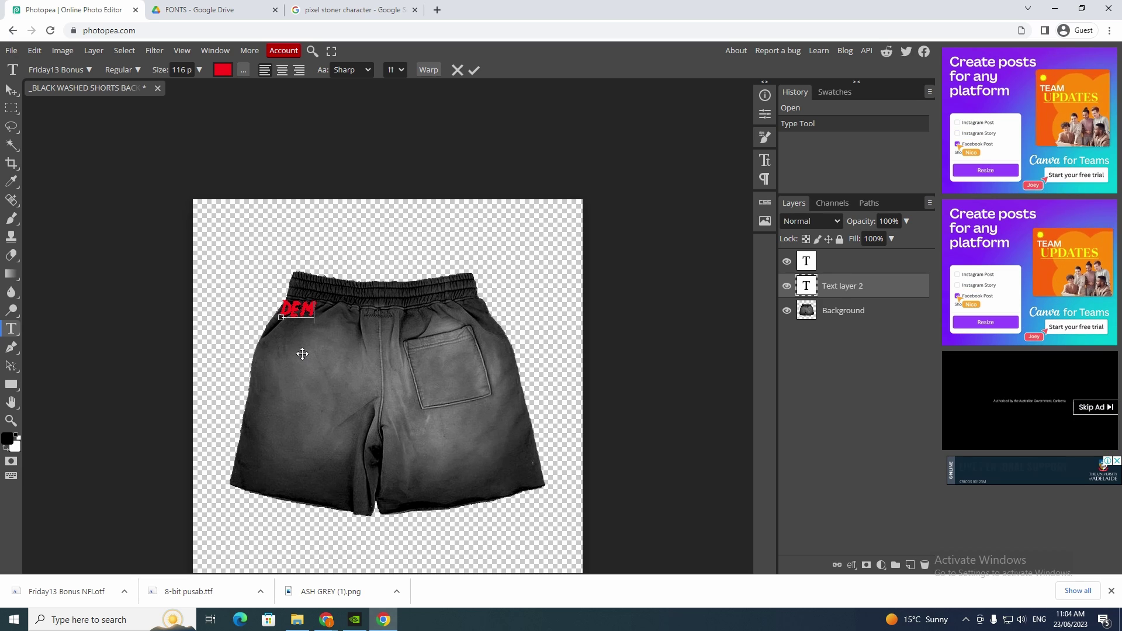
text(ON TIME)
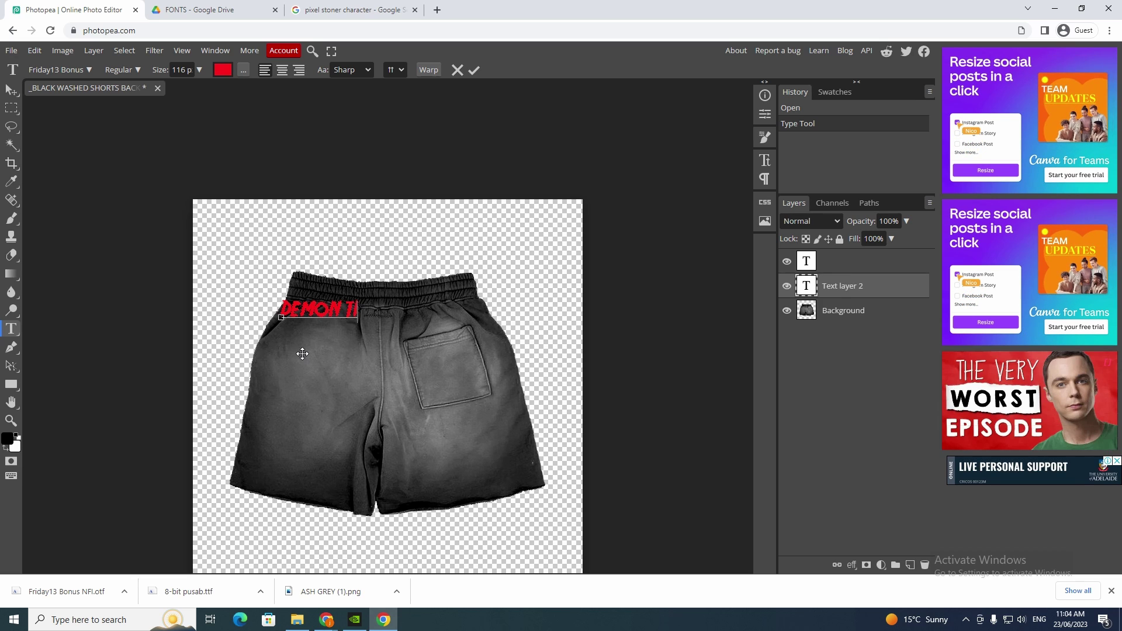
Move DEMON TIME onto the back pocket, tilt it slightly and shrink it to about 56%
click(11, 91)
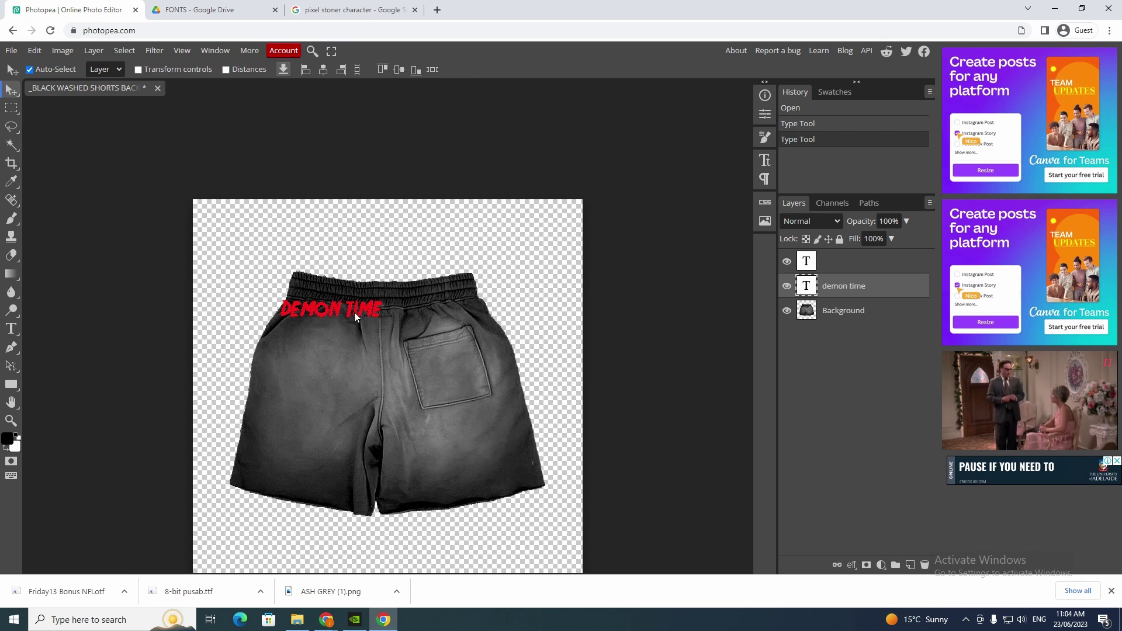
drag(354, 312, 457, 367)
key(ctrl+t)
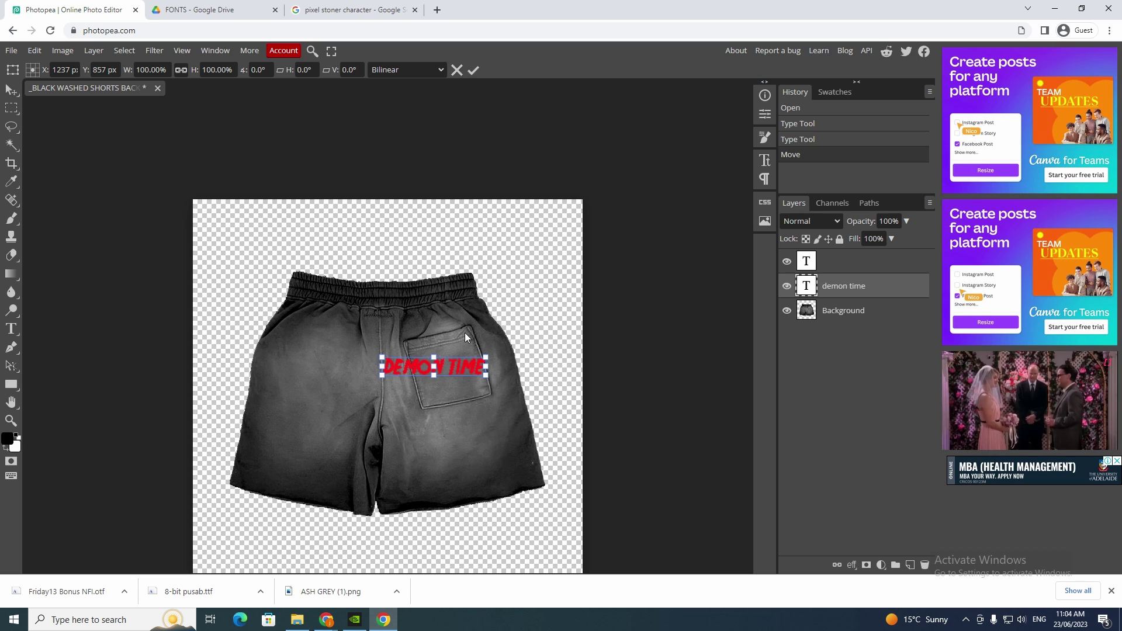
drag(494, 381, 495, 380)
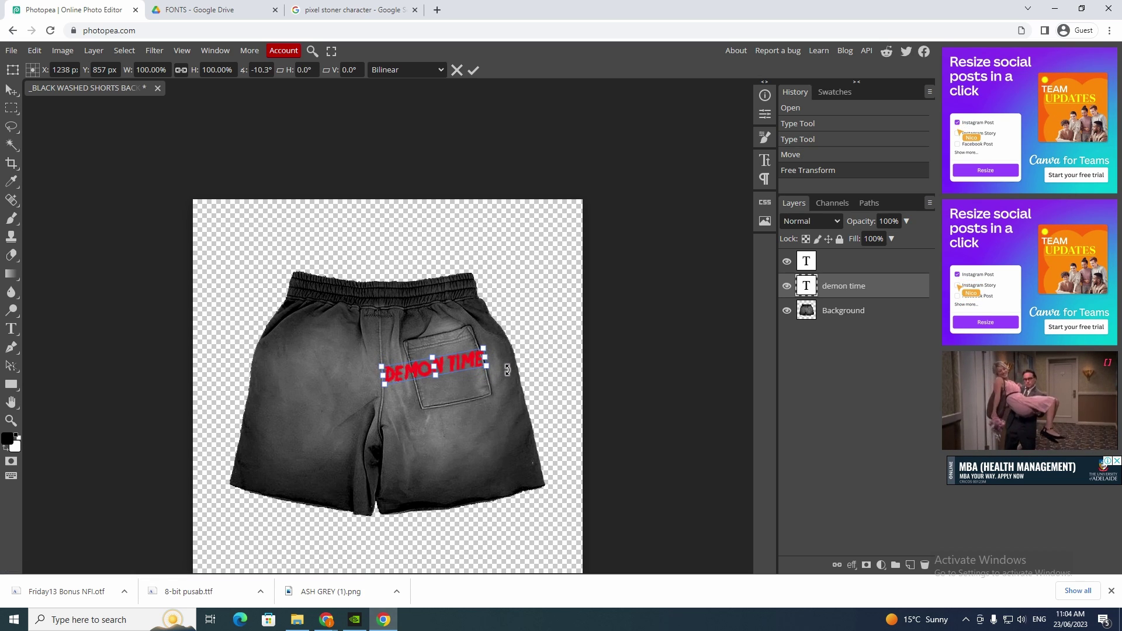
drag(484, 349, 439, 363)
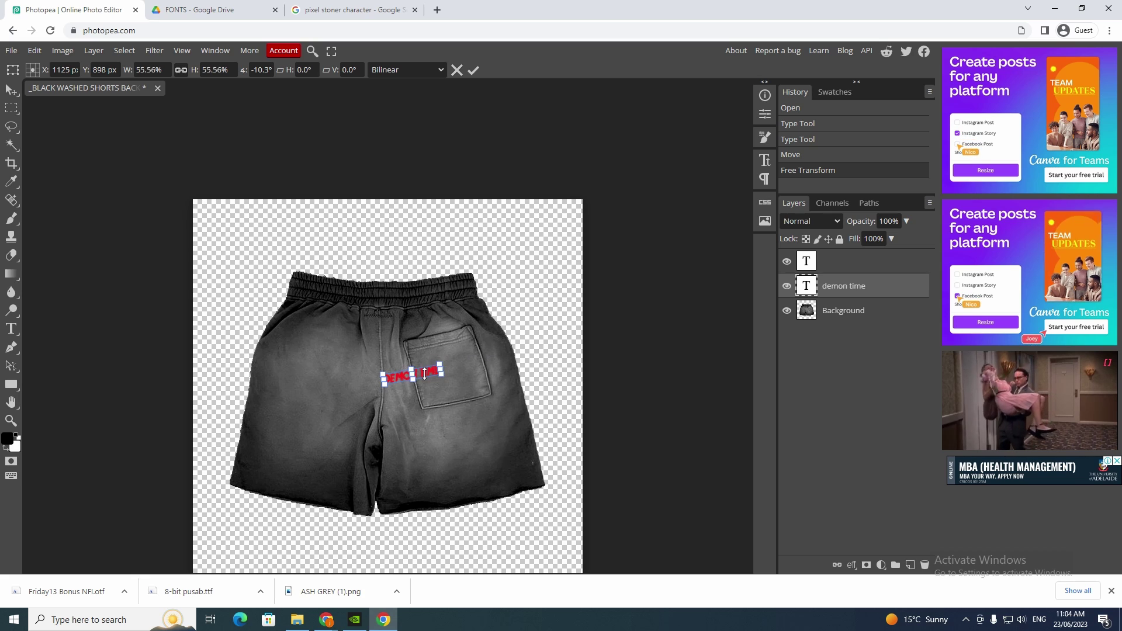
key(Return)
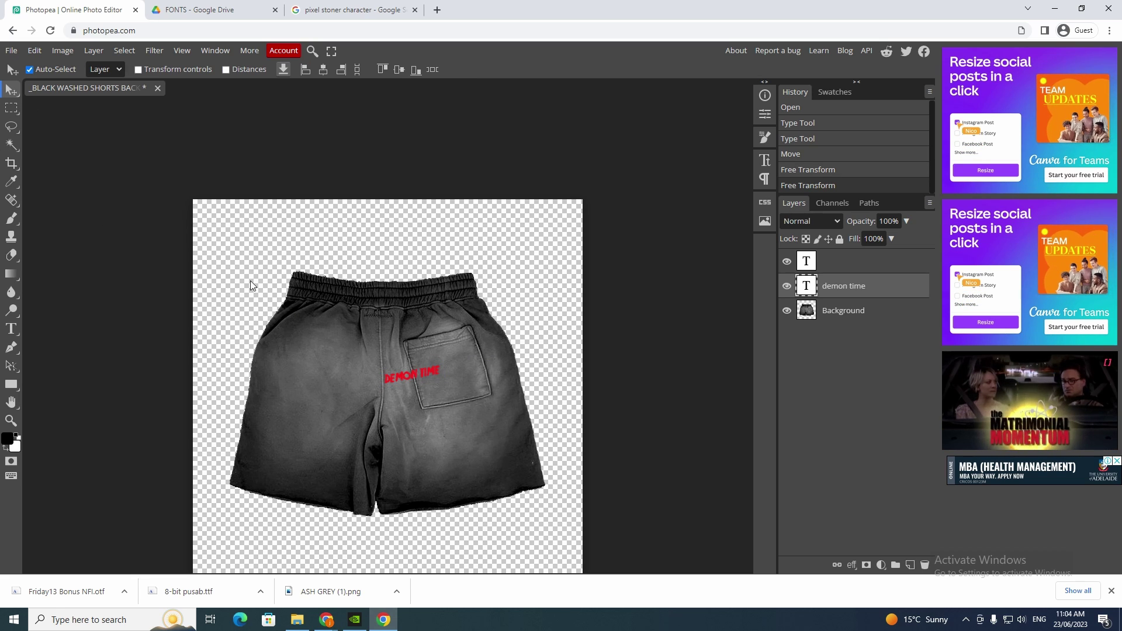
drag(445, 353, 482, 340)
key(ctrl+t)
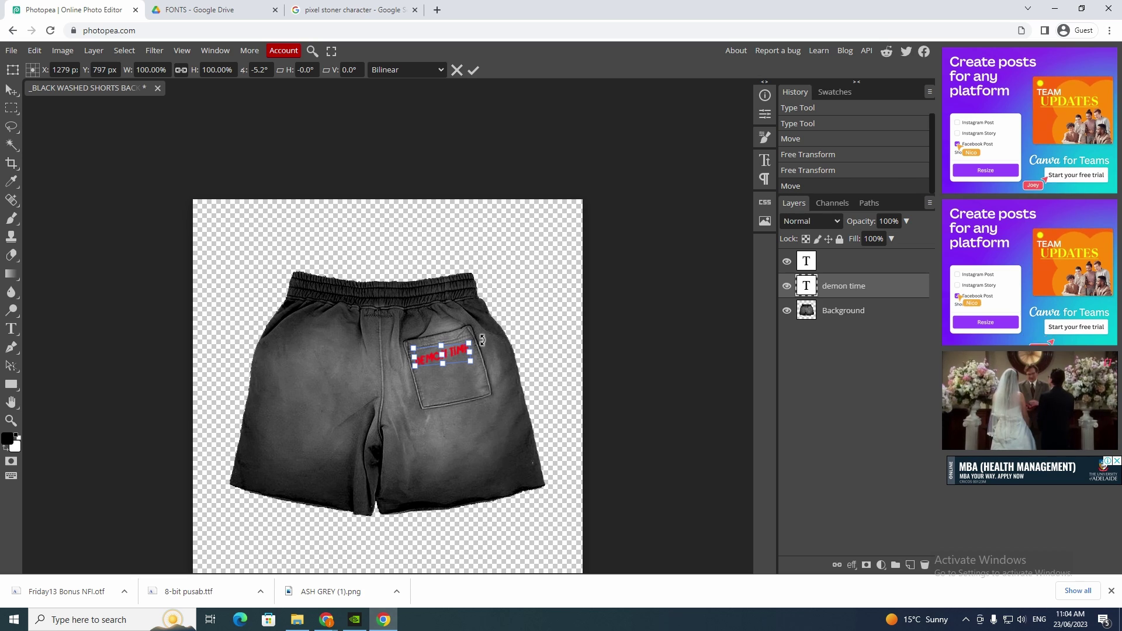
key(Return)
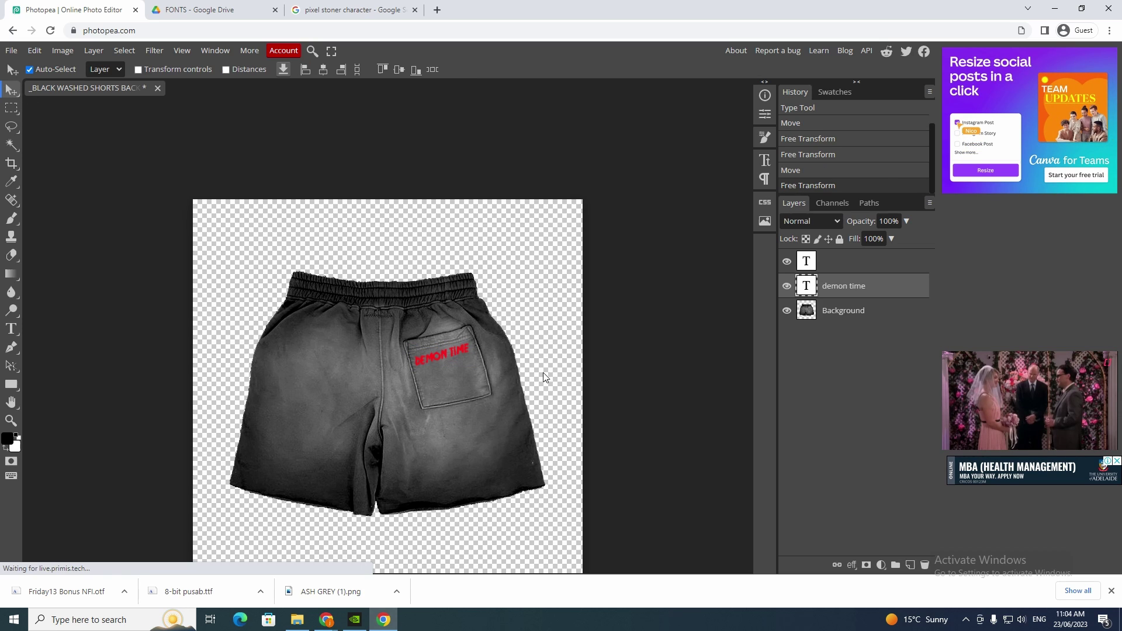
click(451, 352)
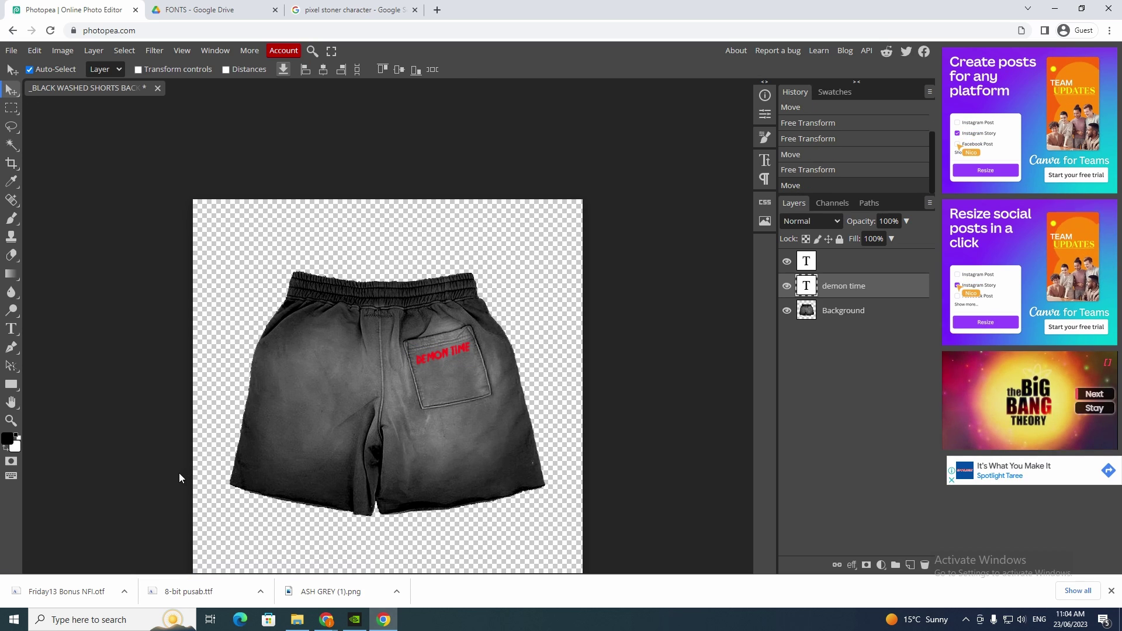
Zoom in on the pocket and duplicate the DEMON TIME text layer
scroll(444, 364, up, 2)
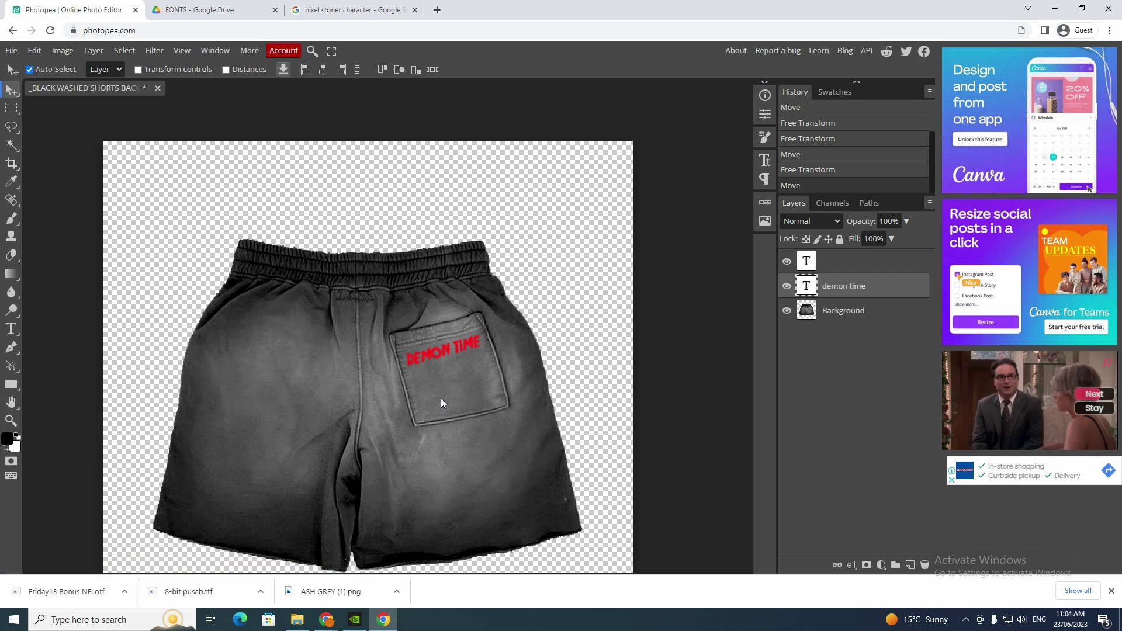
scroll(449, 359, up, 3)
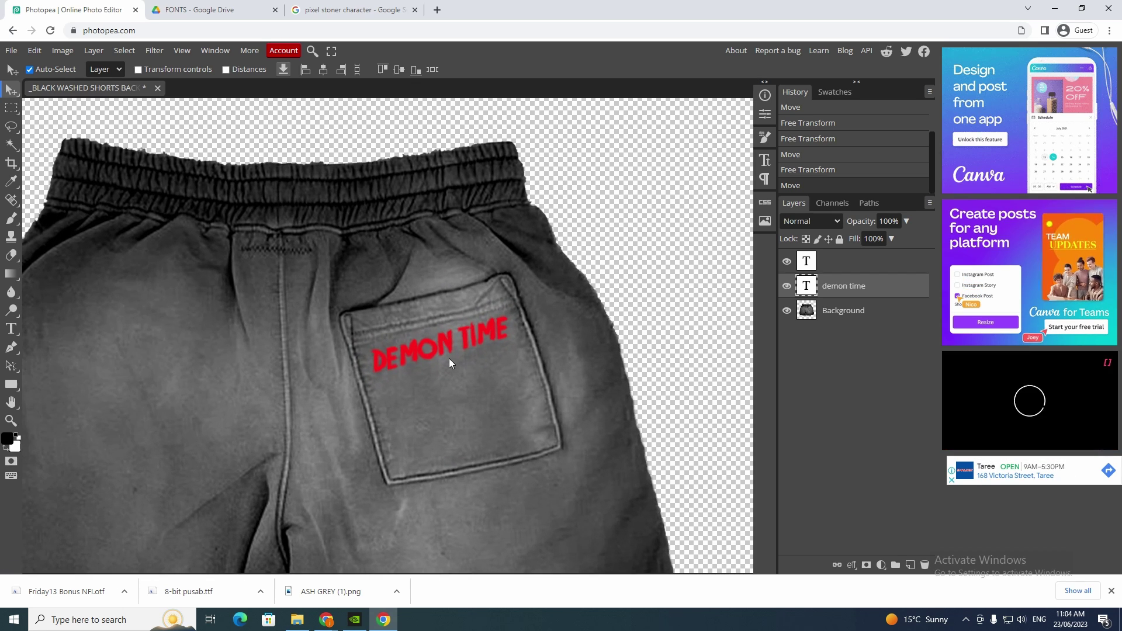
drag(456, 343, 450, 343)
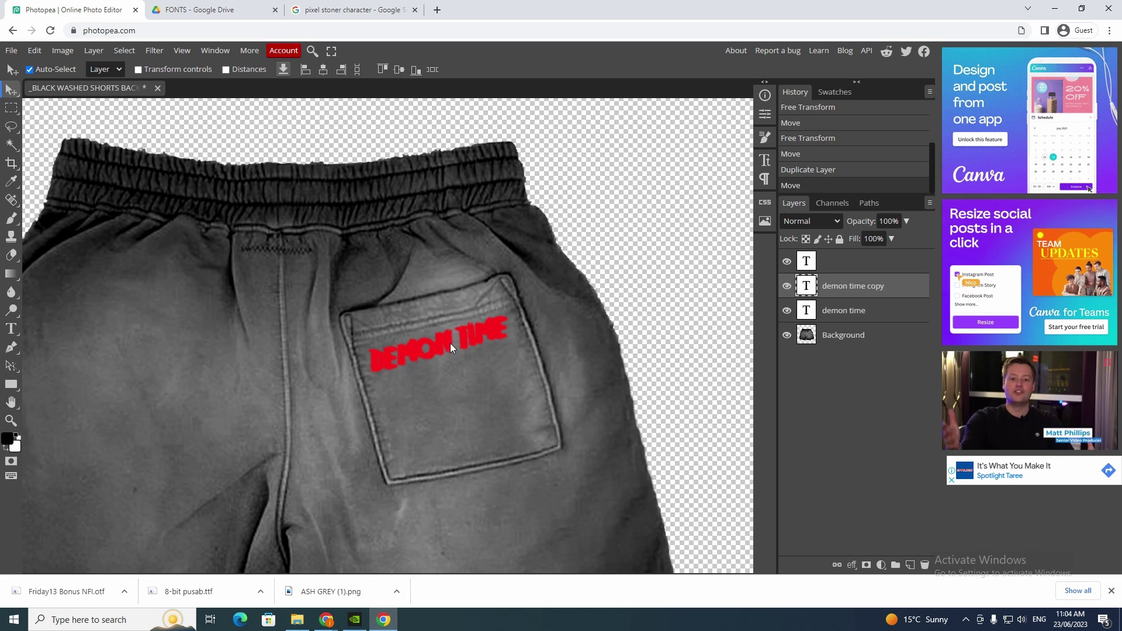
key(ctrl+z)
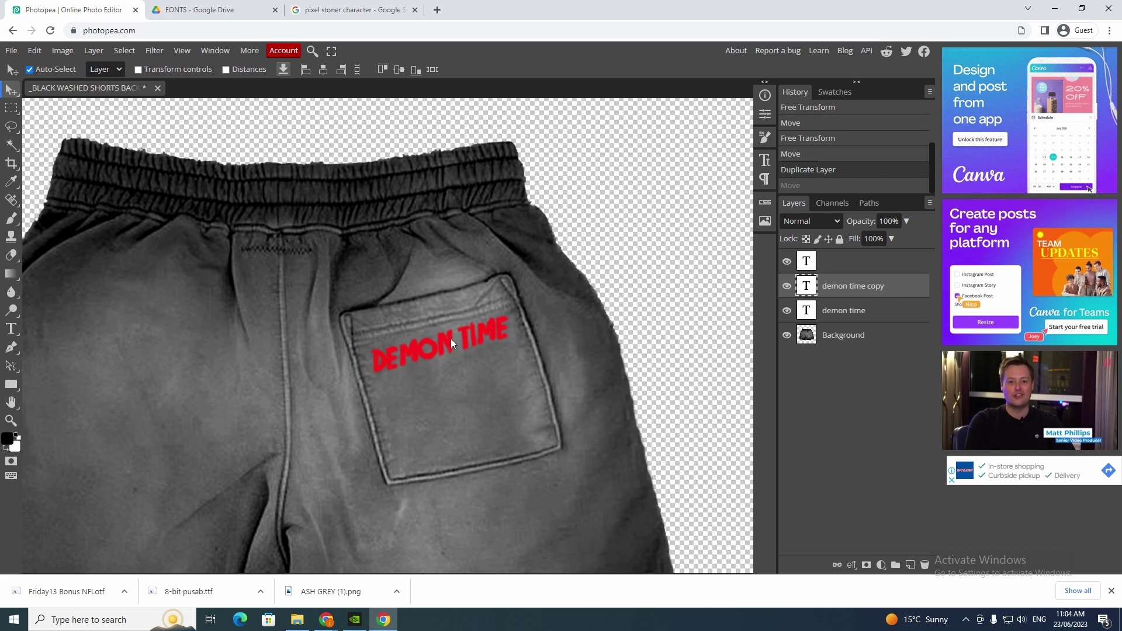
Give the copied text a 5 px black outside stroke via Blending Options
right_click(882, 286)
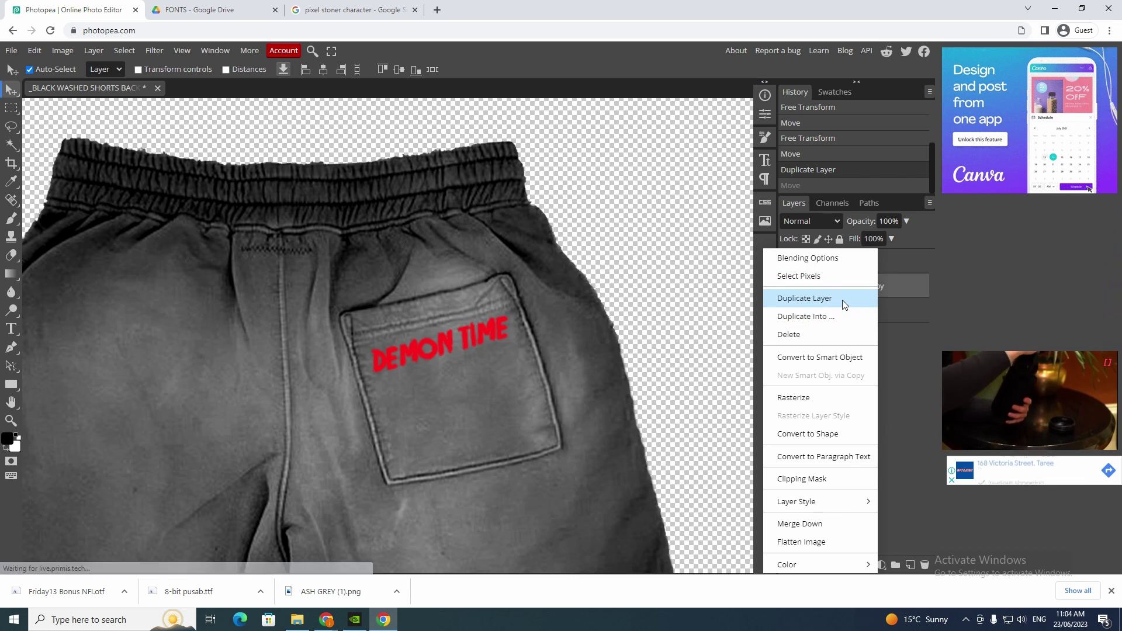
click(807, 257)
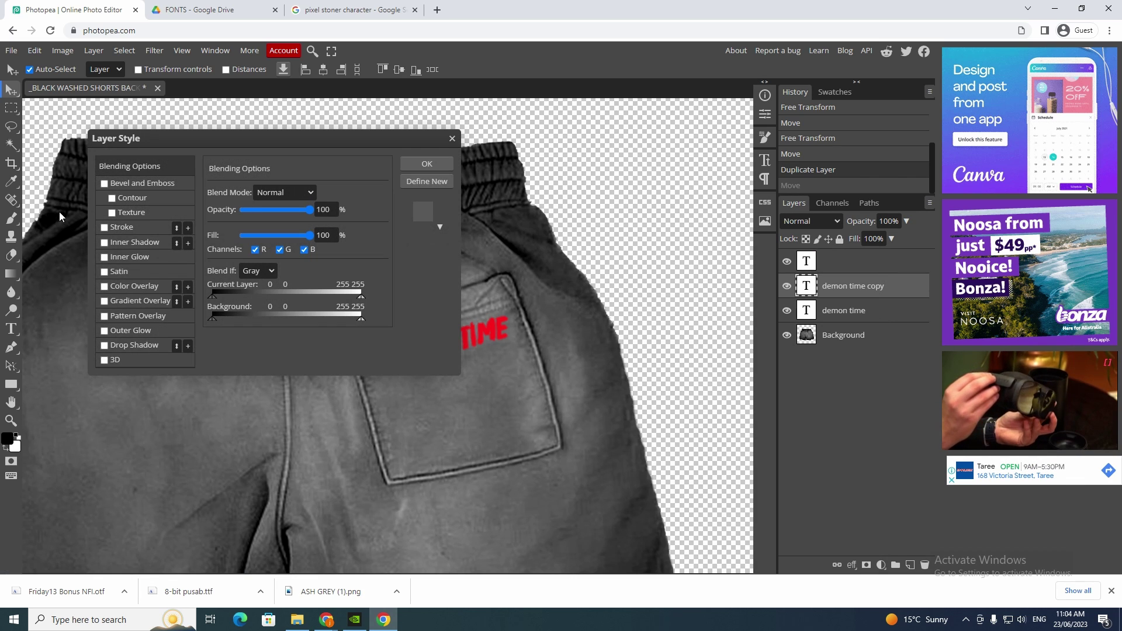
drag(198, 149, 805, 173)
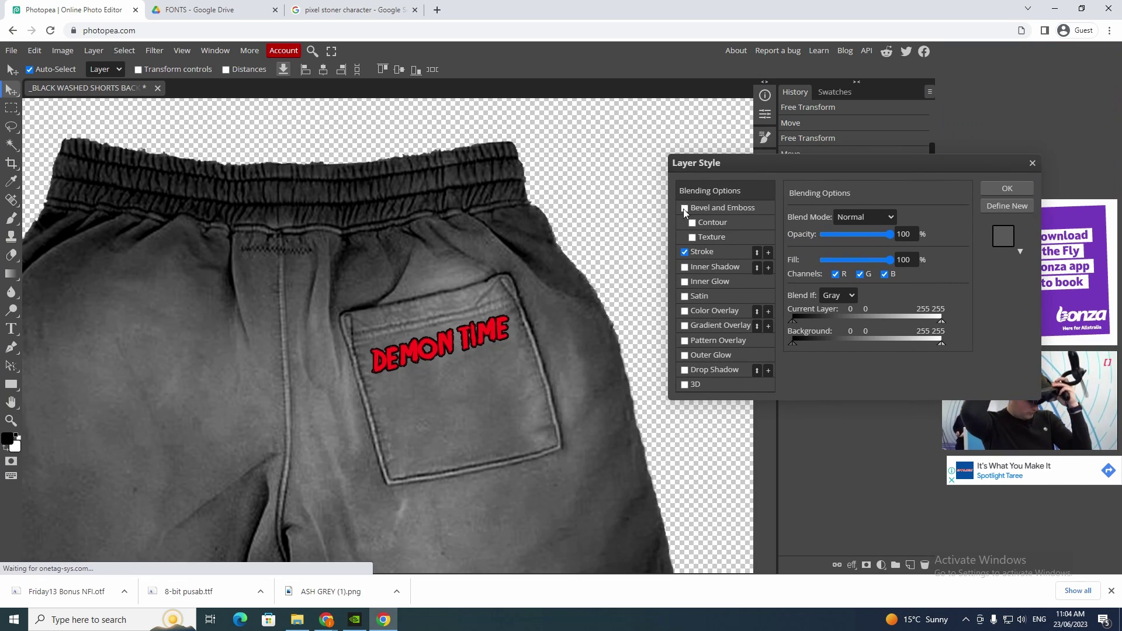
click(703, 251)
drag(829, 225, 827, 225)
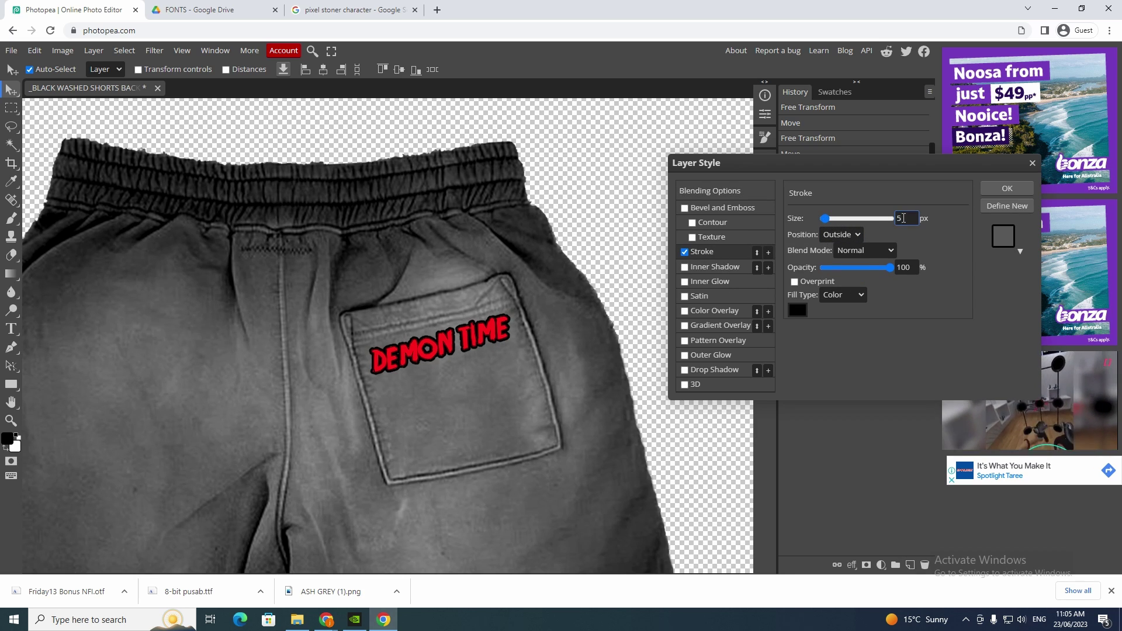
click(1007, 188)
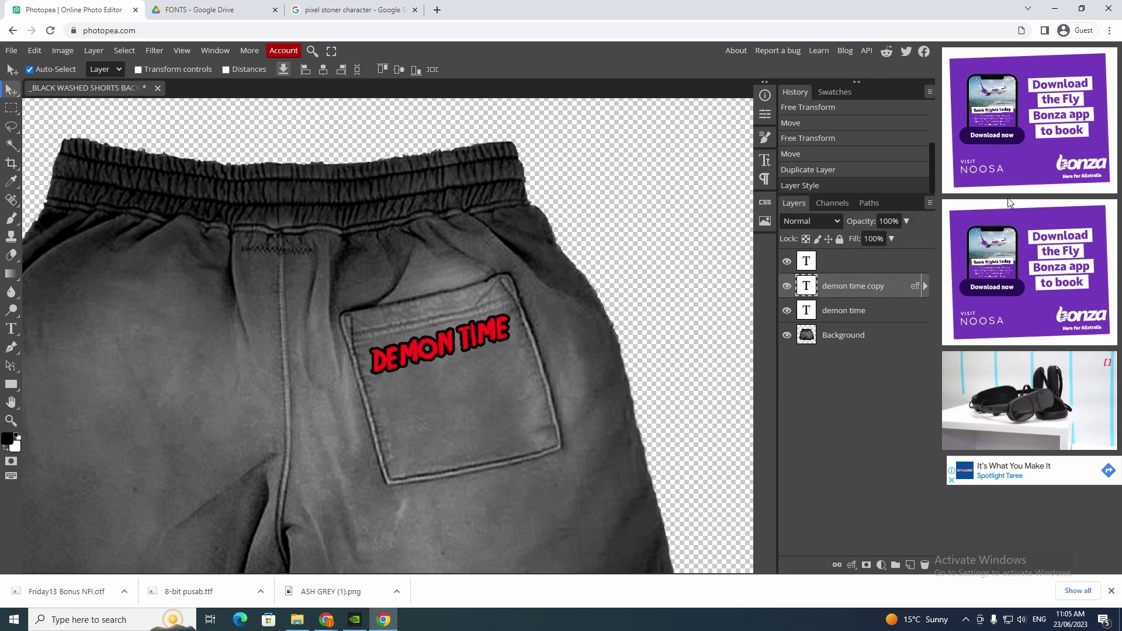
Search Google Images for 'demon png cartoon', correcting the 'demo' typo
click(344, 7)
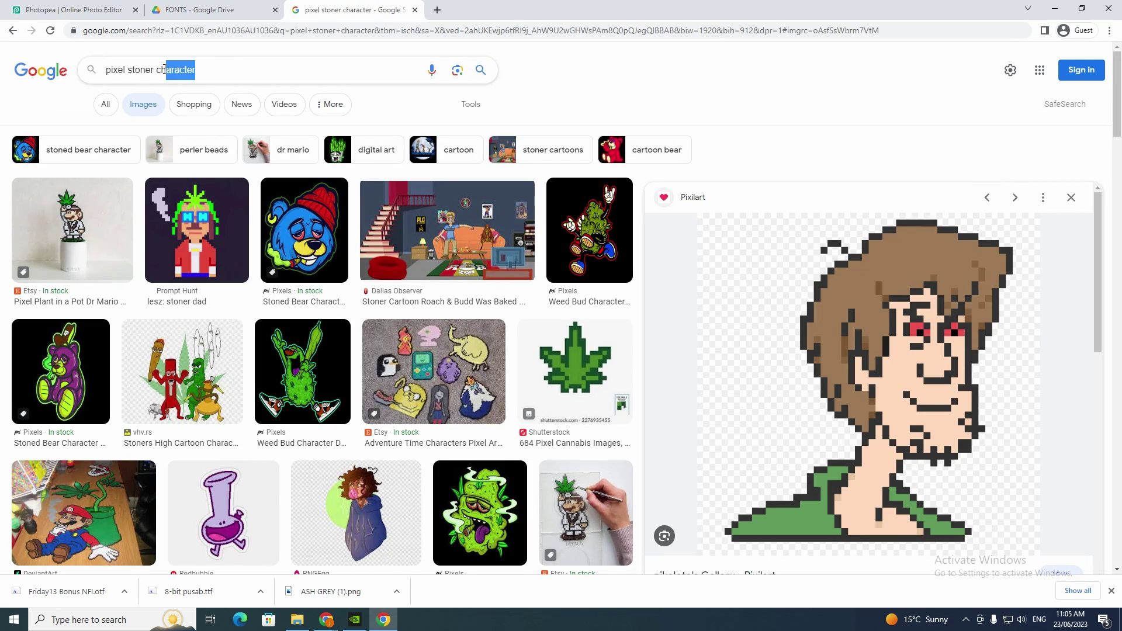
drag(164, 69, 94, 70)
text(demo p)
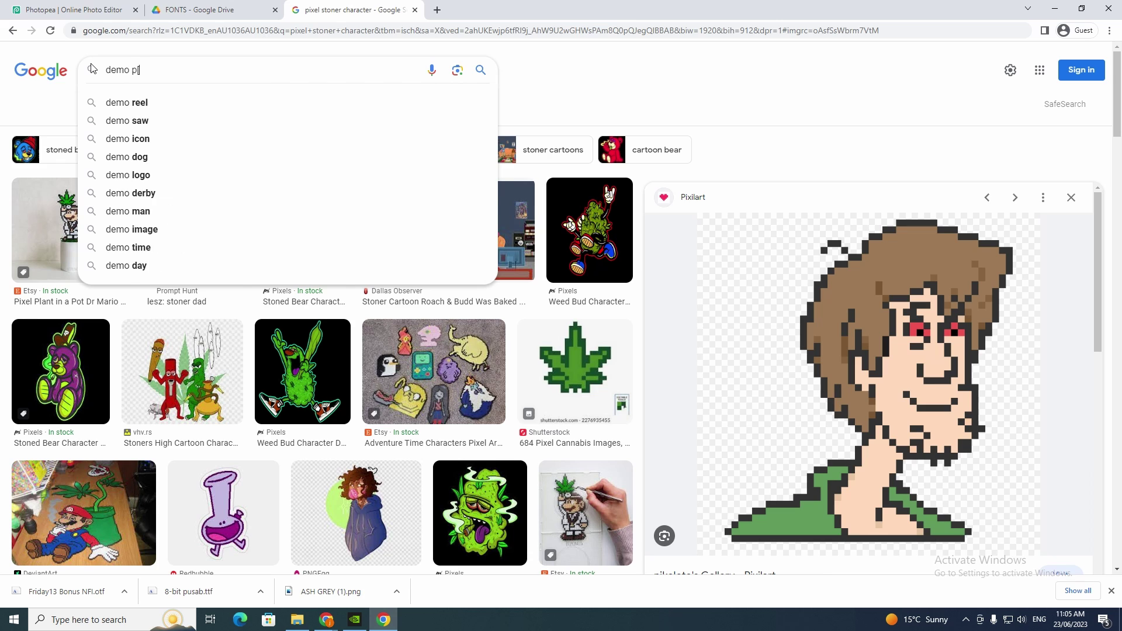
text(ng )
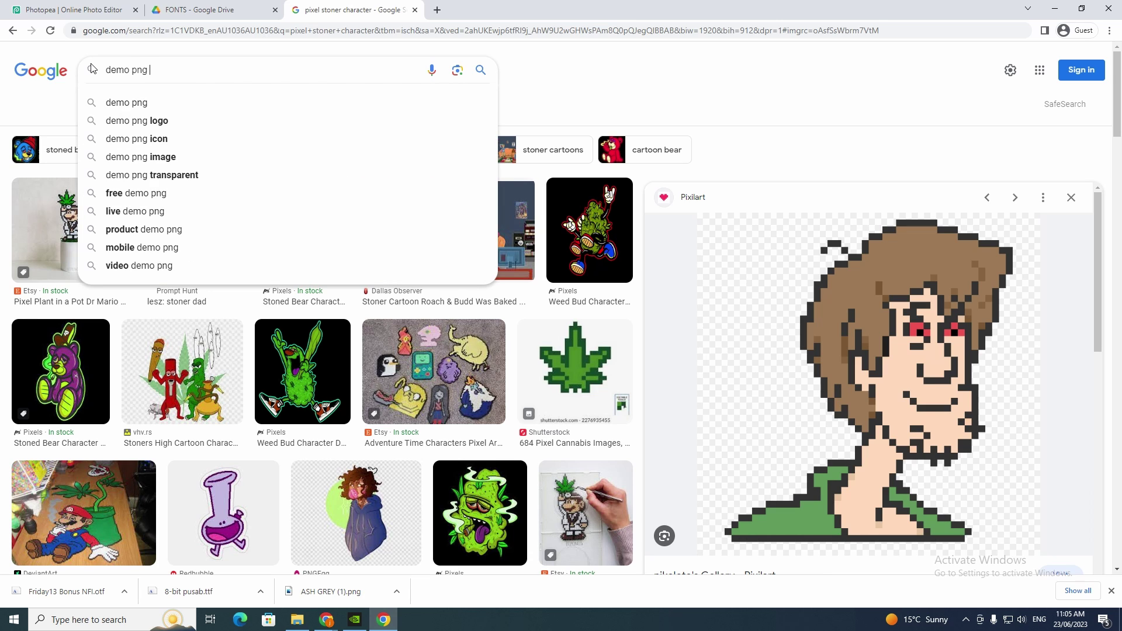
text(cartoon)
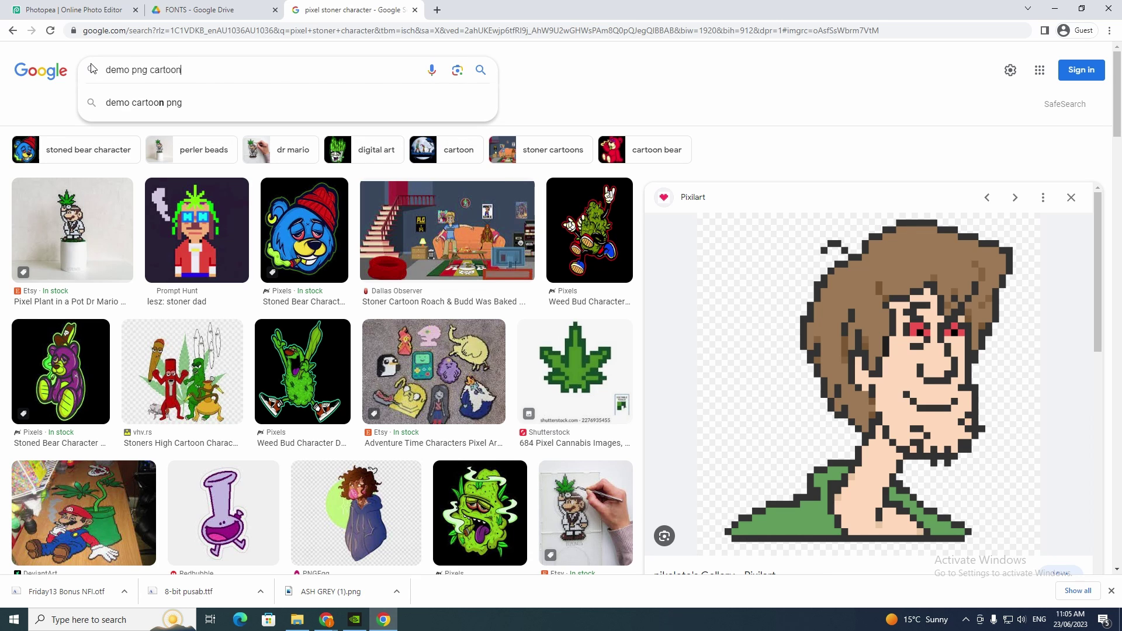
key(Return)
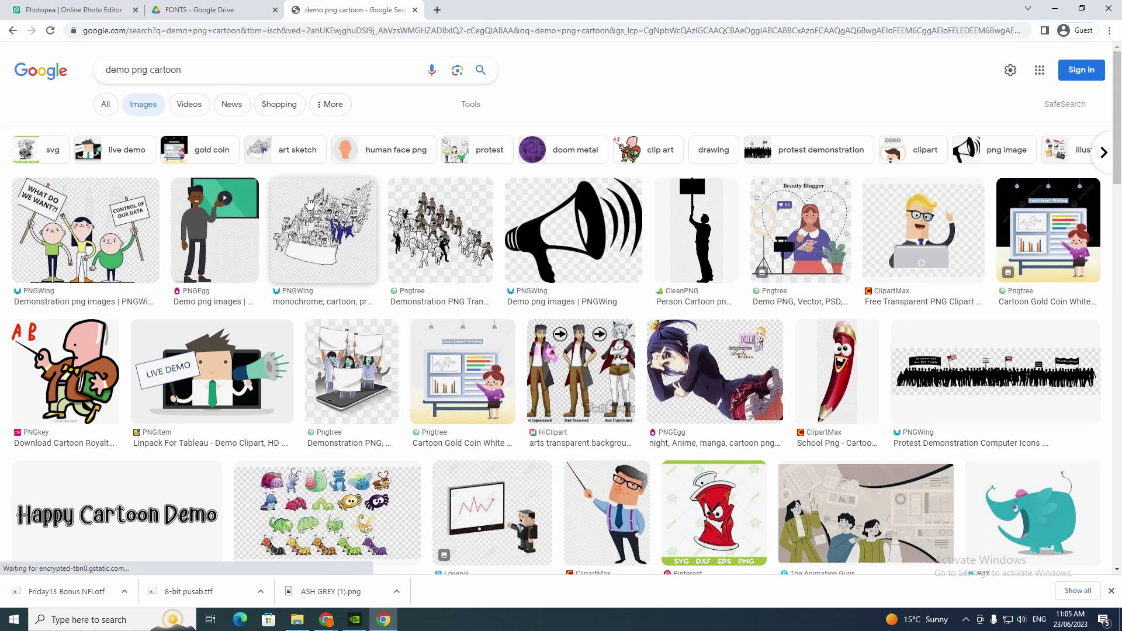
click(132, 76)
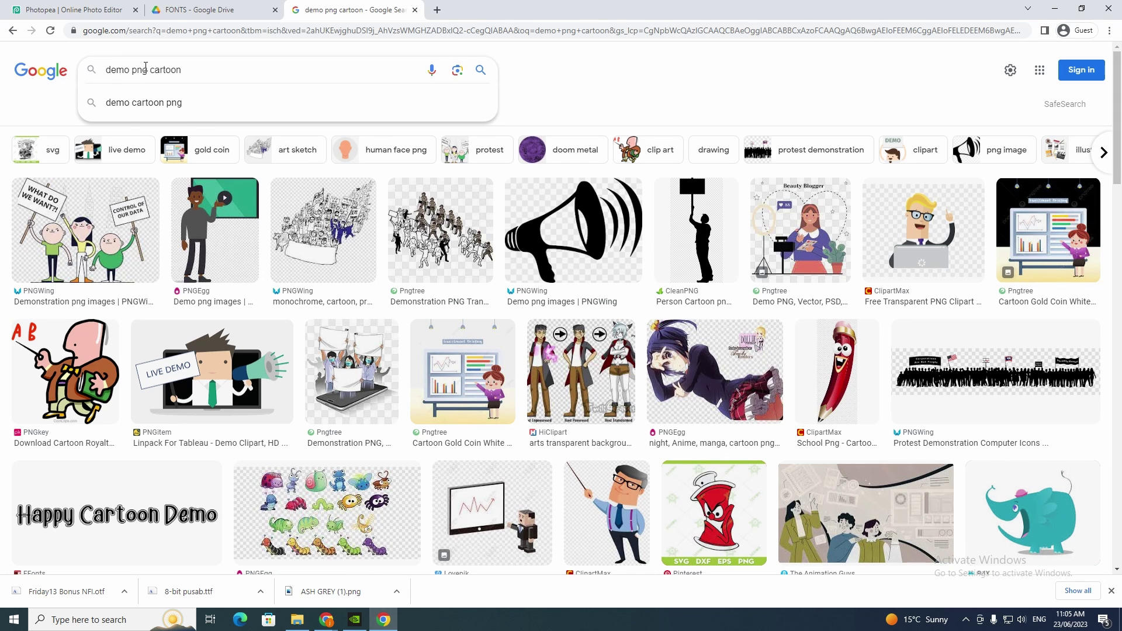
text(n)
key(Return)
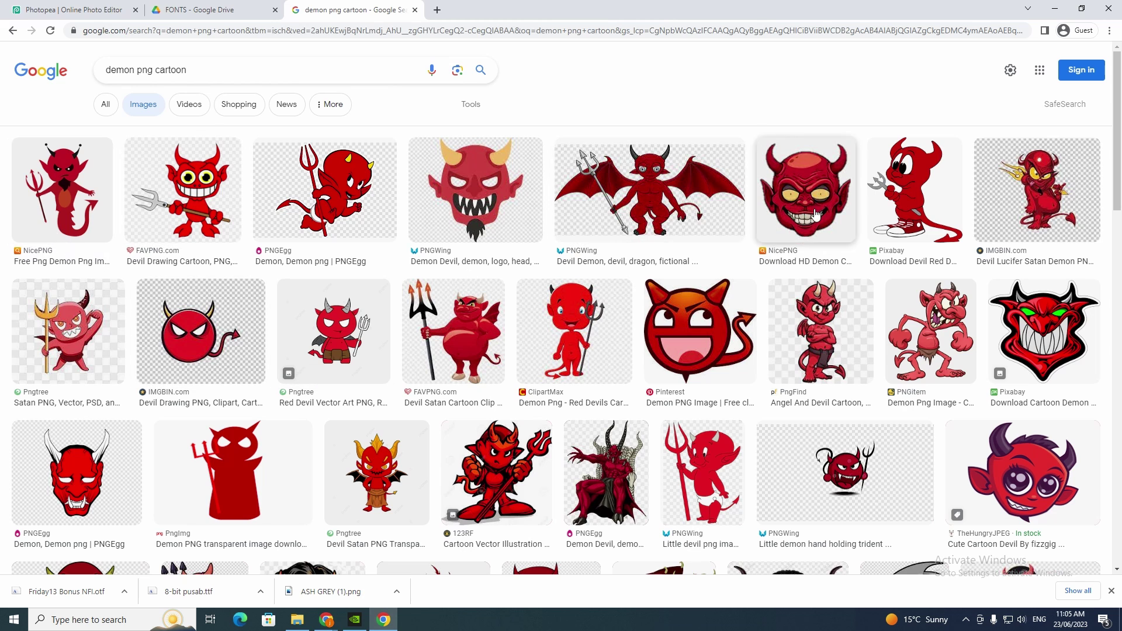
Copy the red cartoon devil image from the Pixabay result
click(935, 192)
right_click(882, 216)
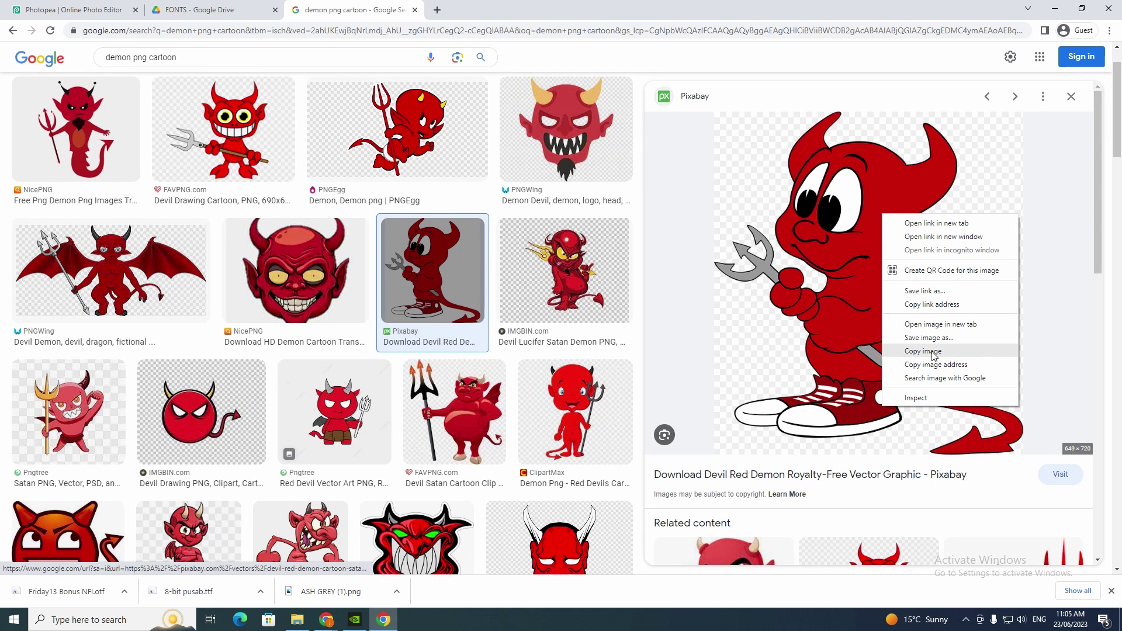
click(935, 355)
click(203, 9)
Paste the cartoon devil and shrink it to about 28% just below the DEMON TIME text
click(88, 10)
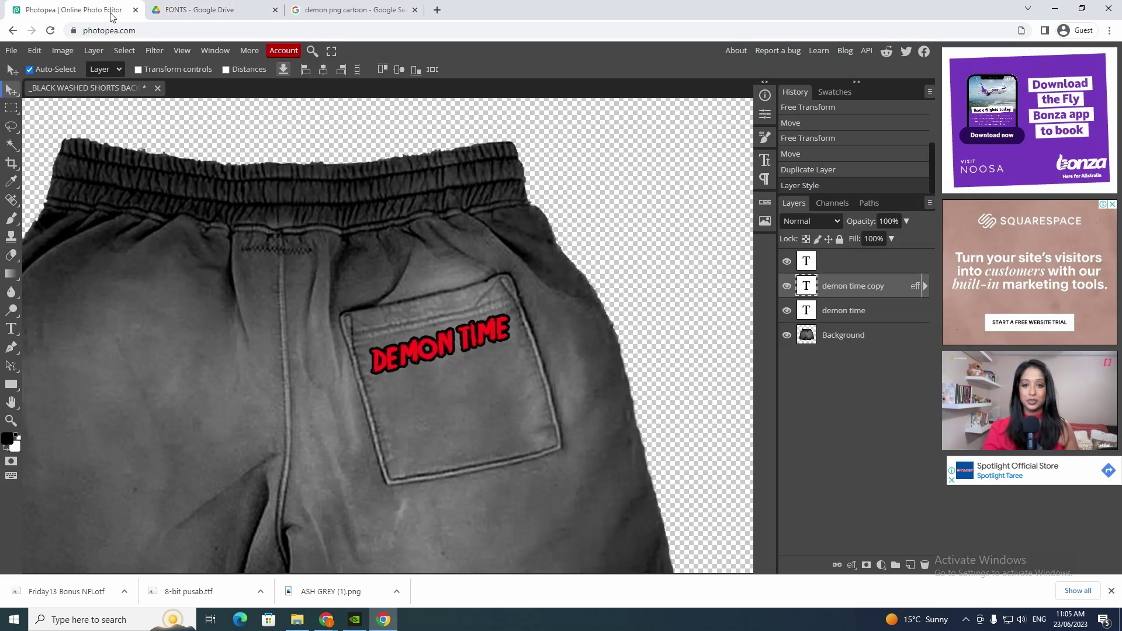
key(ctrl+v)
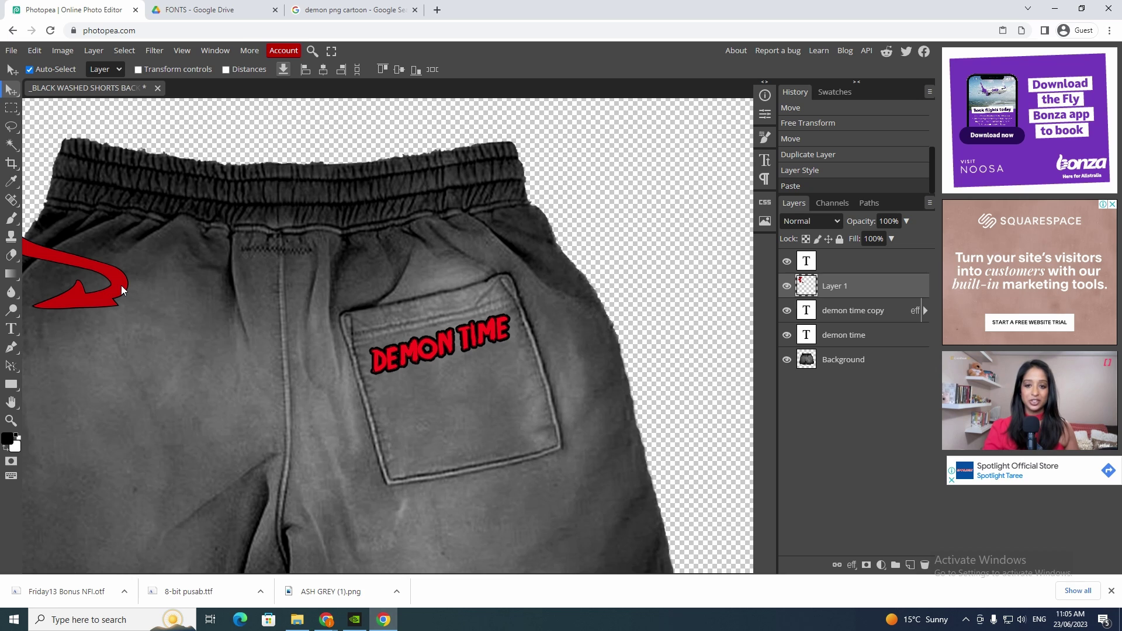
drag(121, 285, 645, 494)
key(ctrl+t)
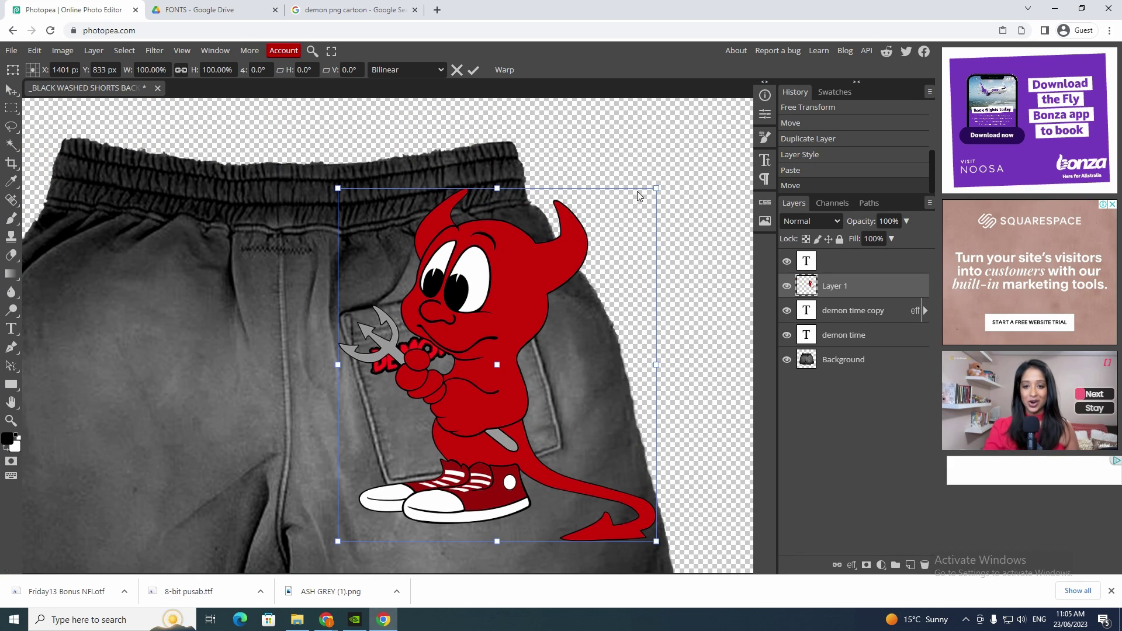
drag(657, 187, 427, 442)
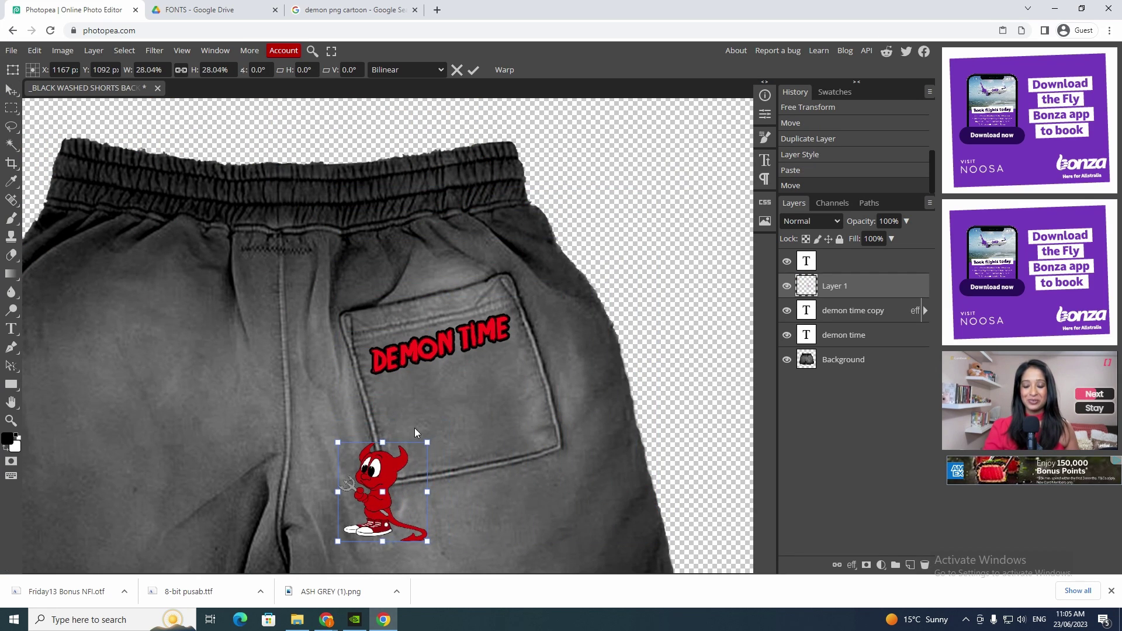
drag(388, 490, 463, 411)
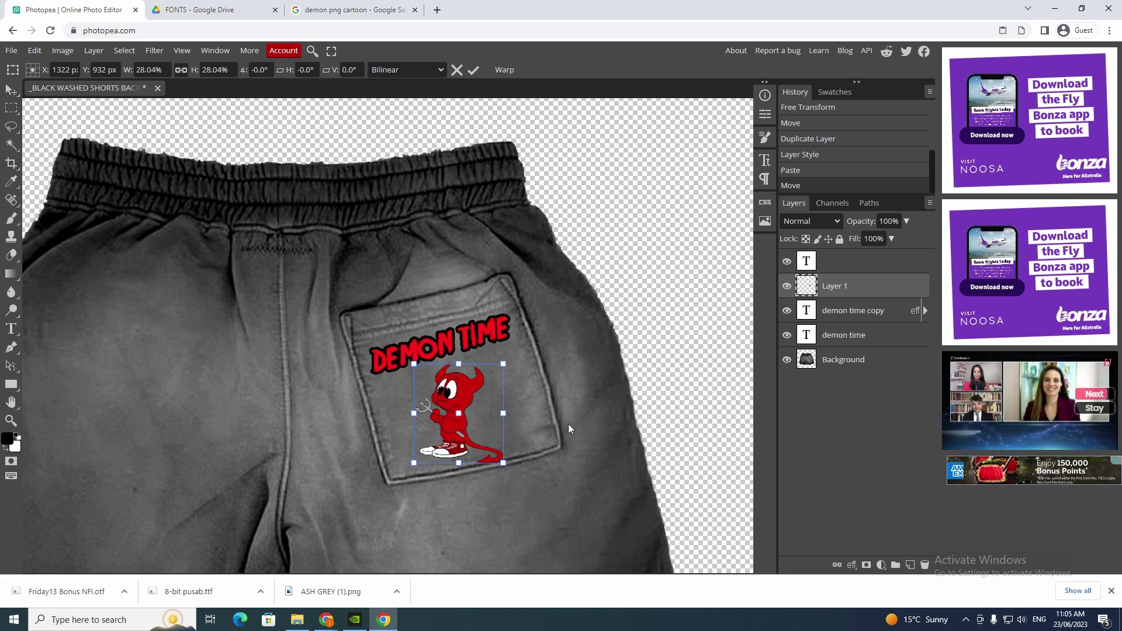
key(Return)
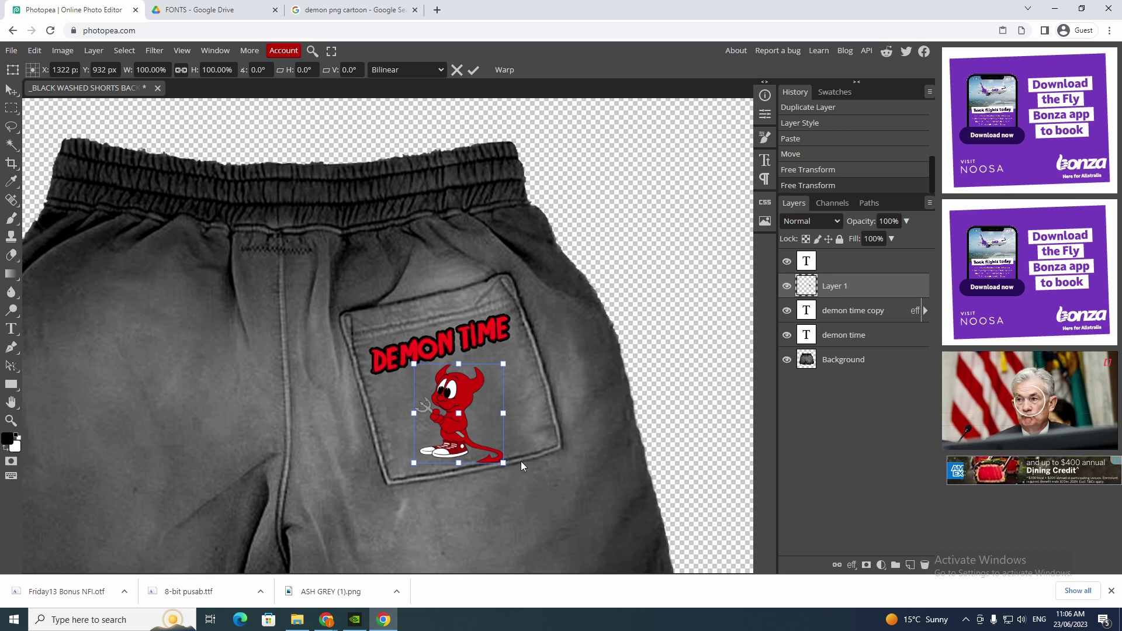
Tilt the devil about 15 degrees, nudge it into place on the pocket and apply it
key(ctrl+t)
drag(514, 468, 532, 463)
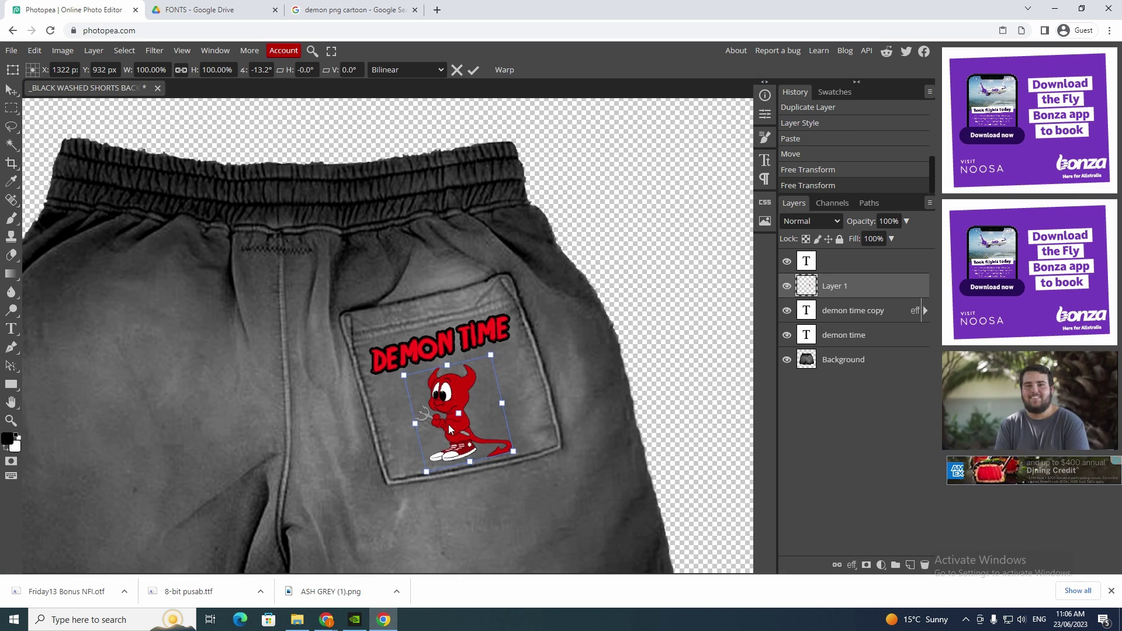
drag(447, 425, 456, 419)
drag(530, 449, 533, 444)
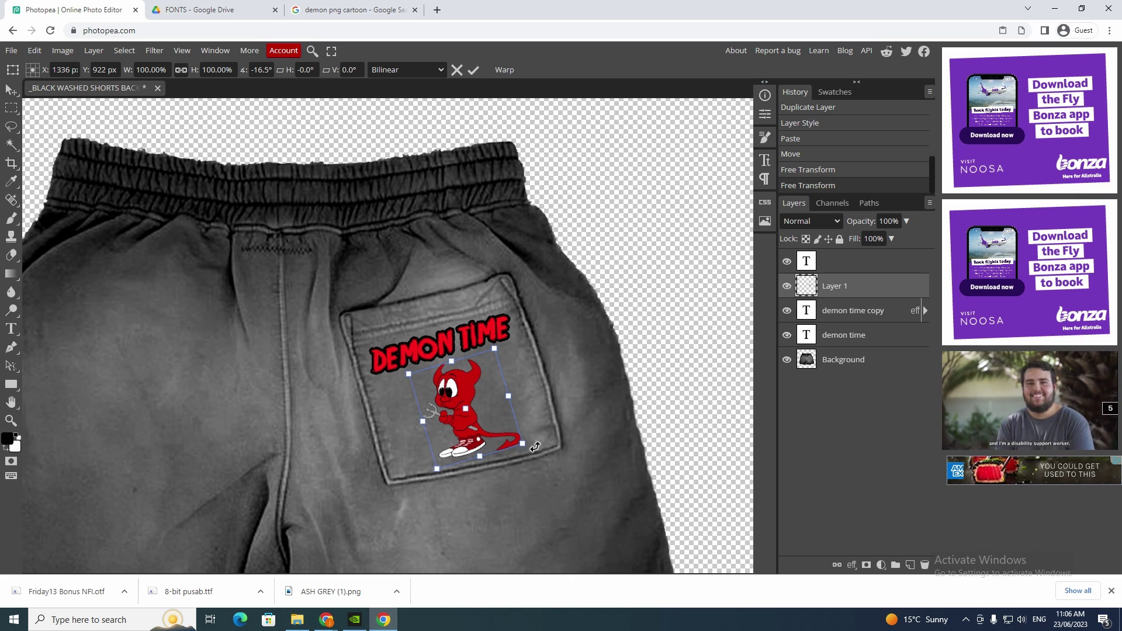
drag(452, 422, 432, 405)
click(12, 90)
drag(532, 408, 530, 408)
click(463, 398)
scroll(240, 270, down, 2)
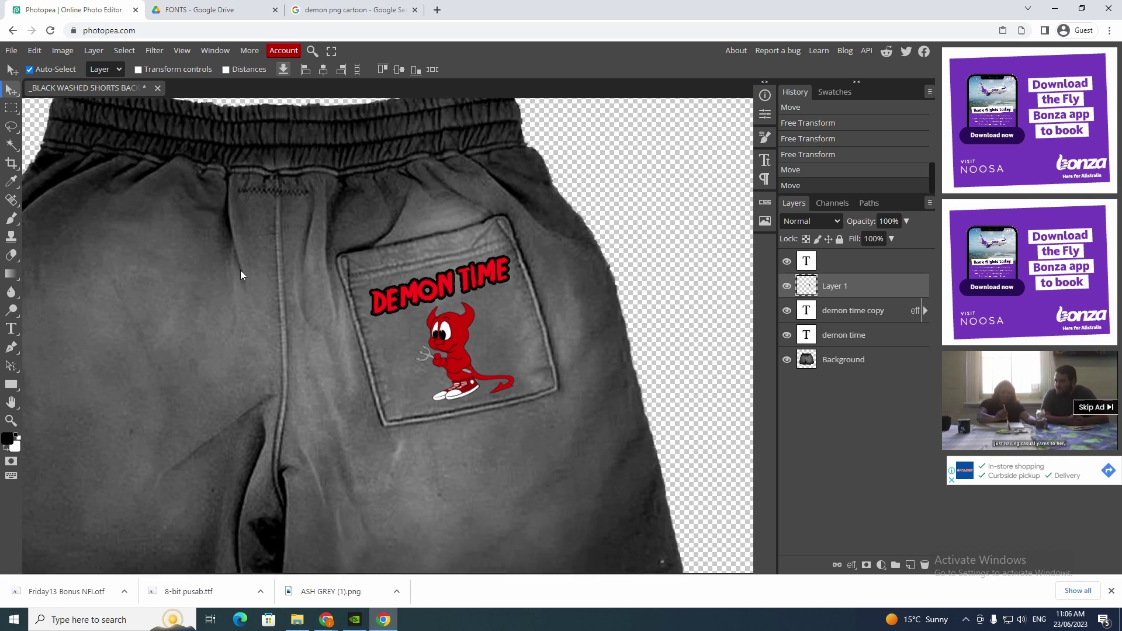